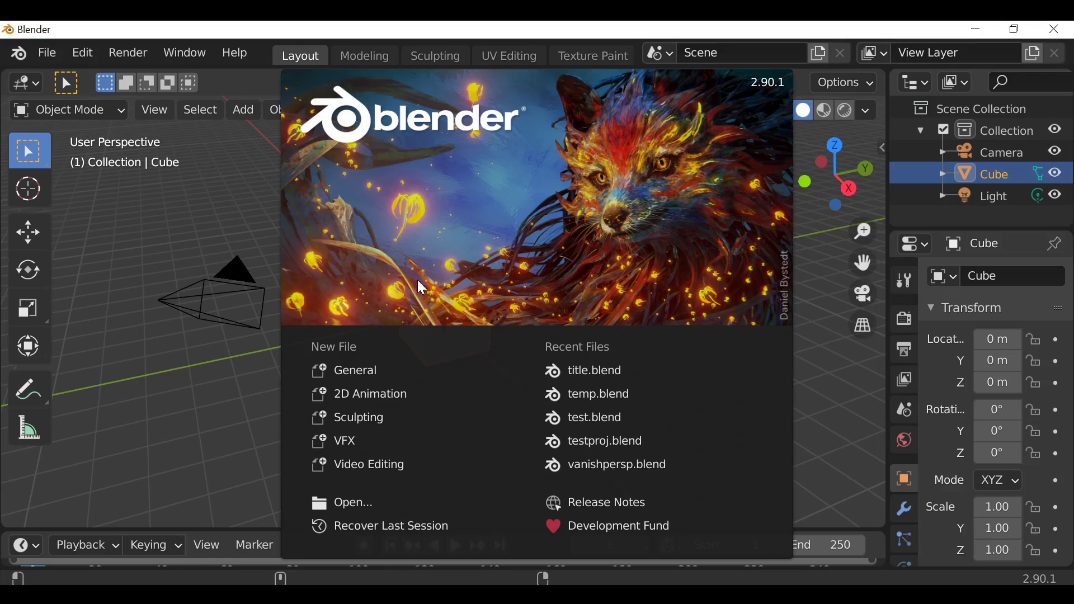
# Step: Start a new VFX file, enlarge the clip and graph areas, and load the Venice - 28205.mp4 footage
pyautogui.click(377, 442)
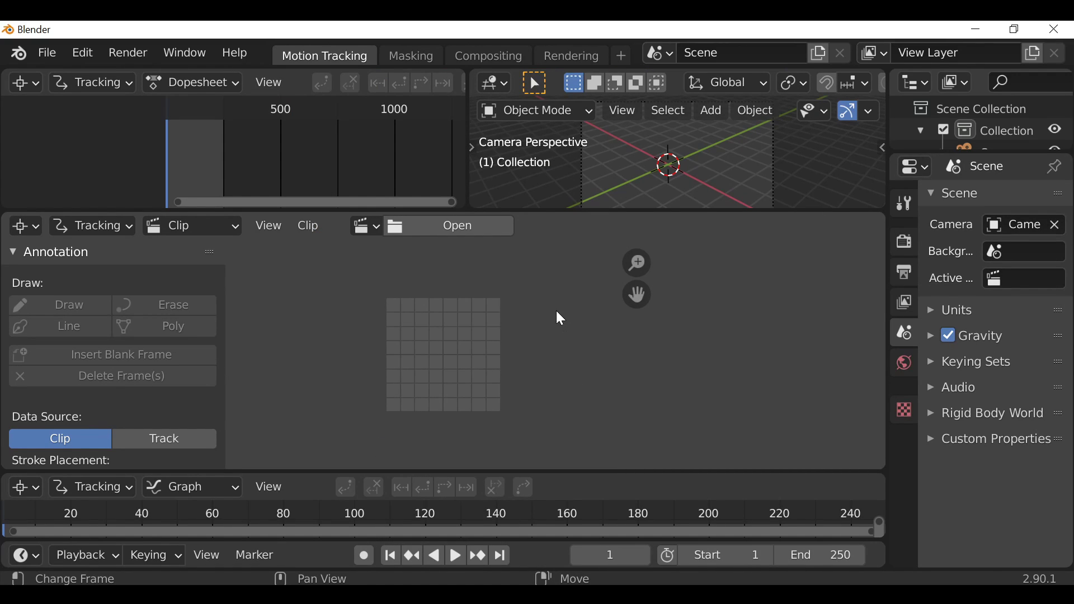
pyautogui.moveTo(559, 215); pyautogui.dragTo(549, 75)
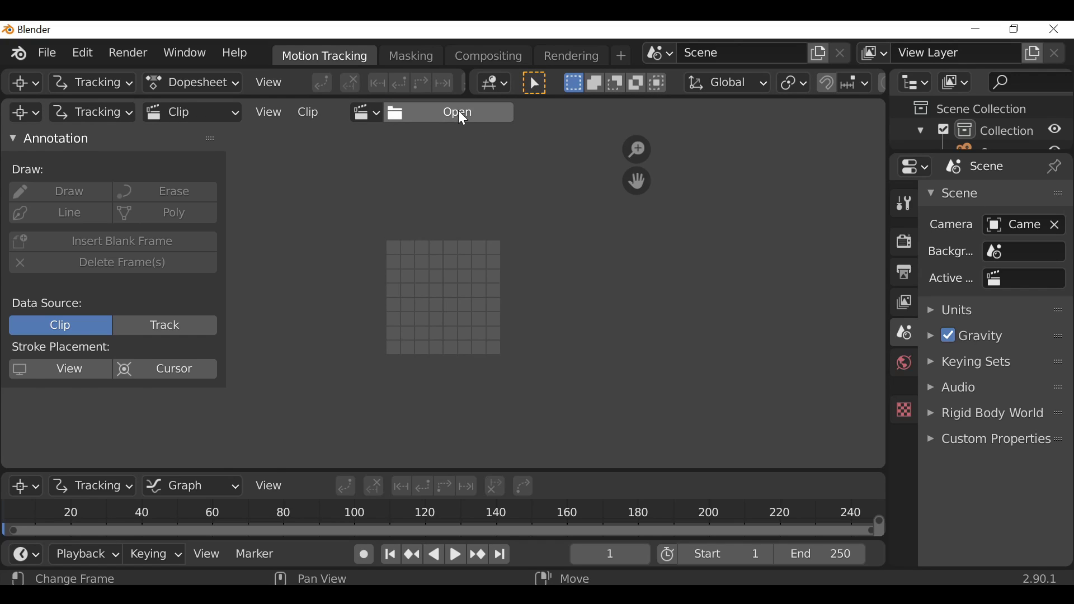
pyautogui.click(458, 111)
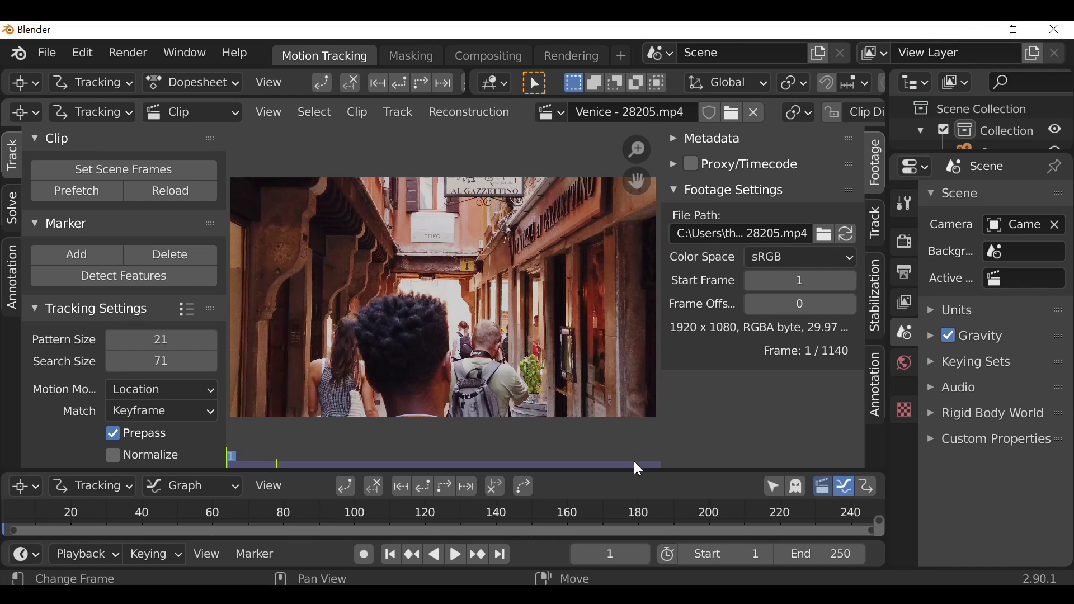
pyautogui.moveTo(628, 465); pyautogui.dragTo(610, 407)
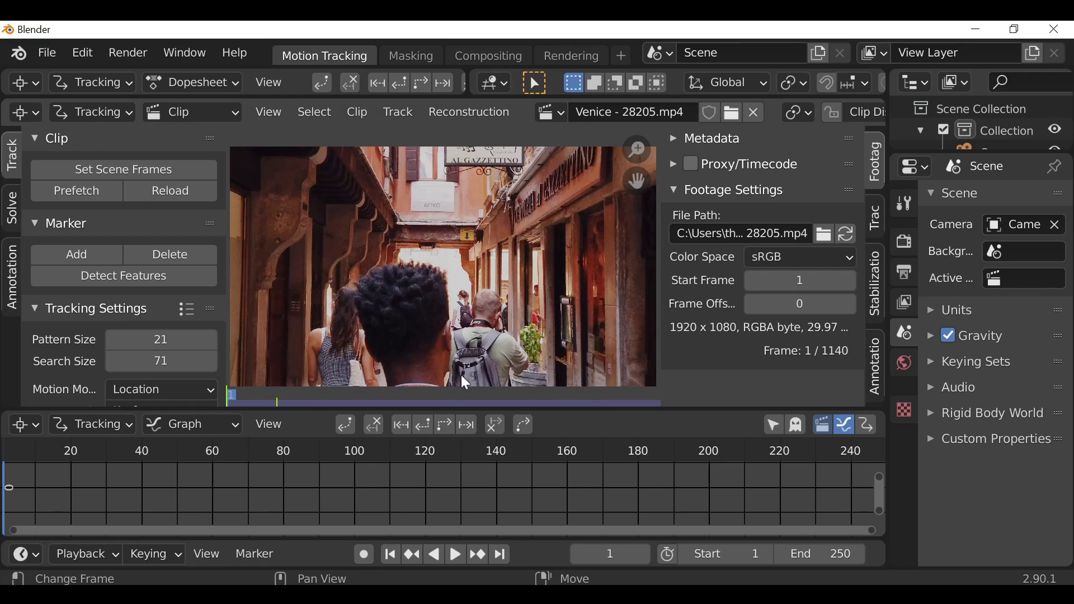
pyautogui.press('Home')
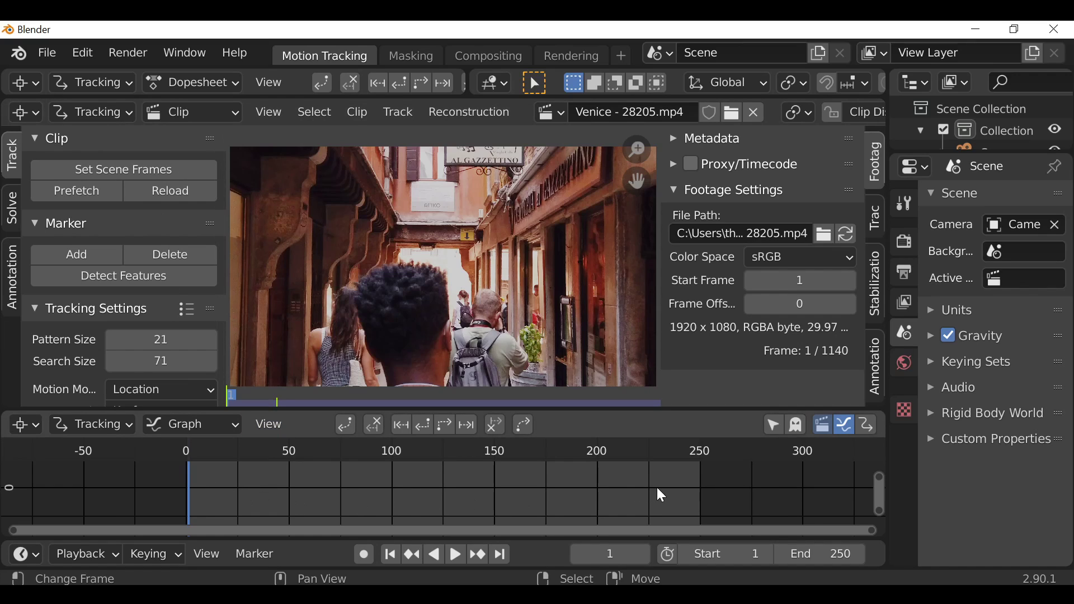
# Step: Set the scene range to frames 77–327 starting at frame 77, and prefetch the footage
pyautogui.scroll(-1, 414, 334)
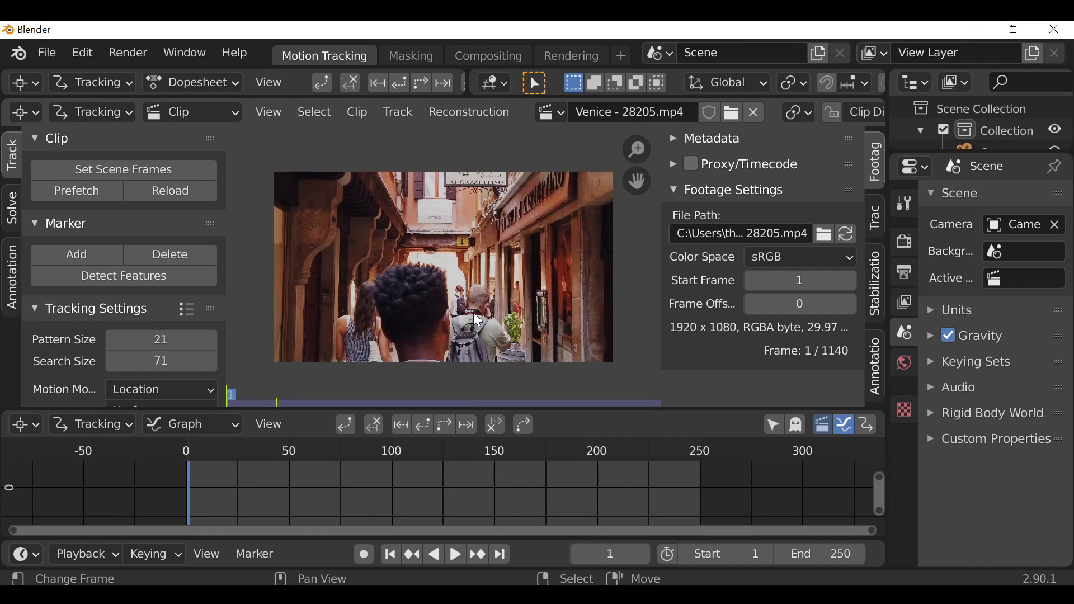
pyautogui.click(724, 554)
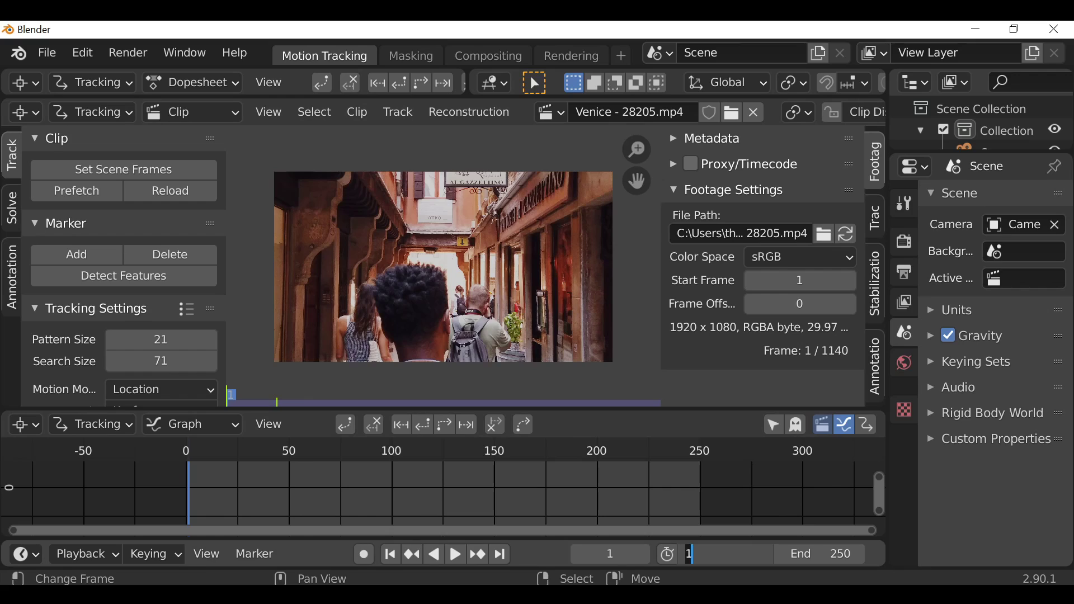
pyautogui.write('77')
pyautogui.press('Return')
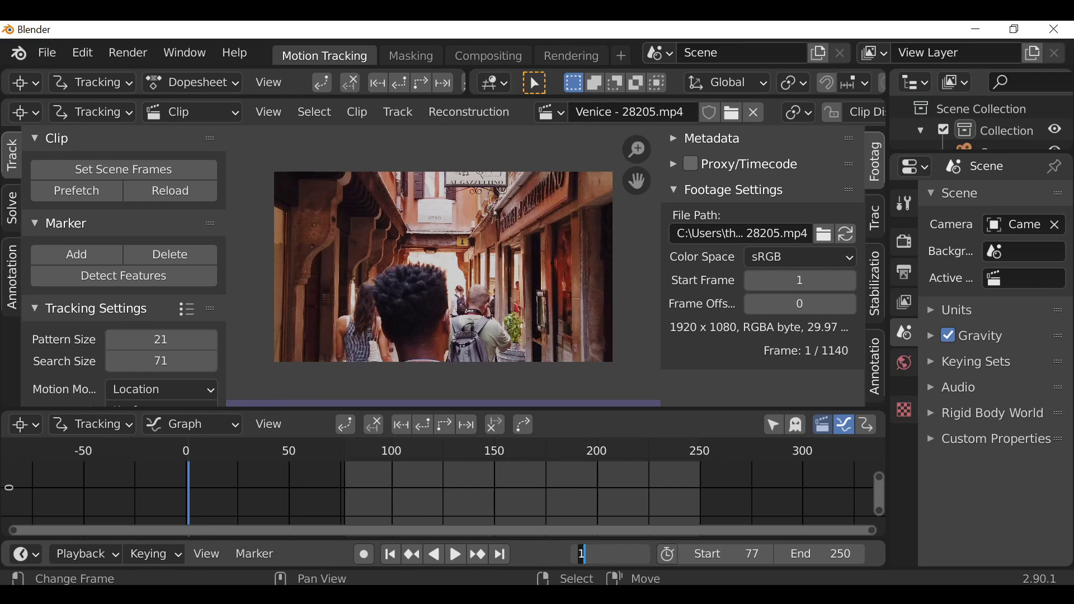
pyautogui.write('77')
pyautogui.press('Return')
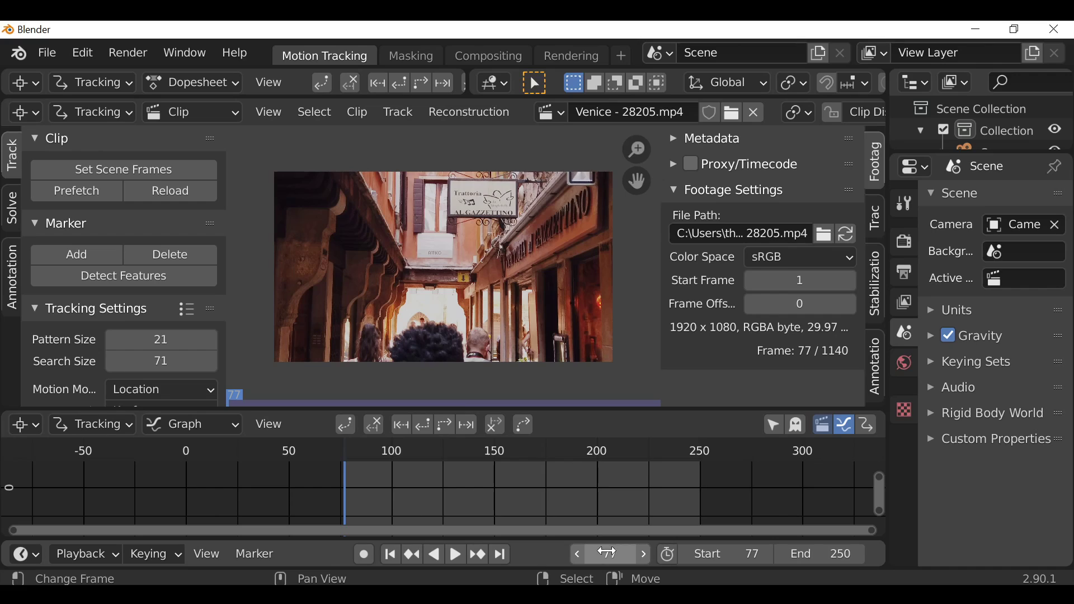
pyautogui.click(831, 555)
pyautogui.click(830, 555)
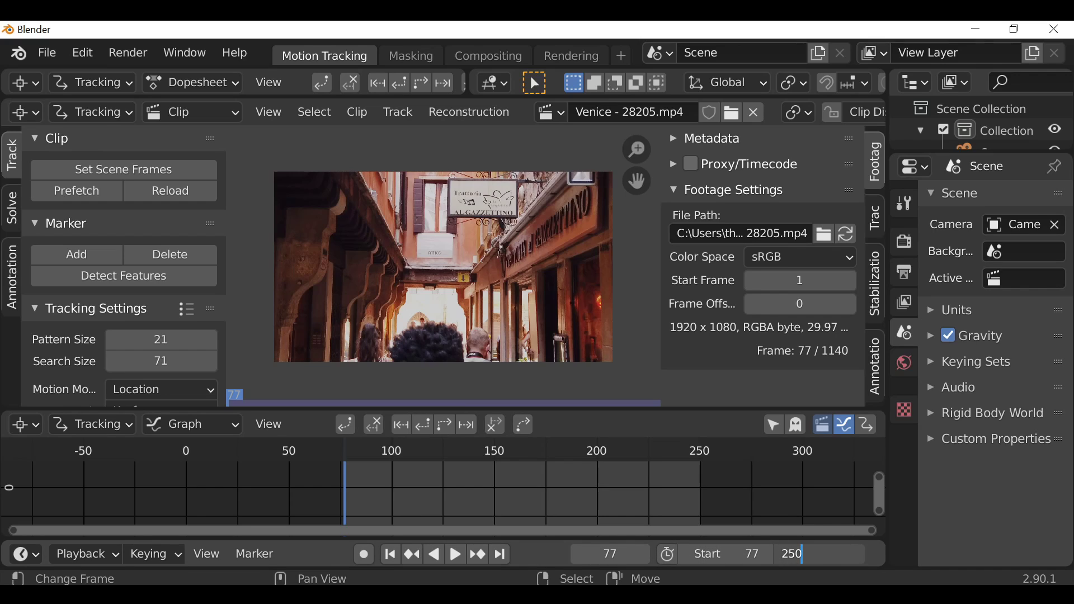
pyautogui.write('+77')
pyautogui.press('Return')
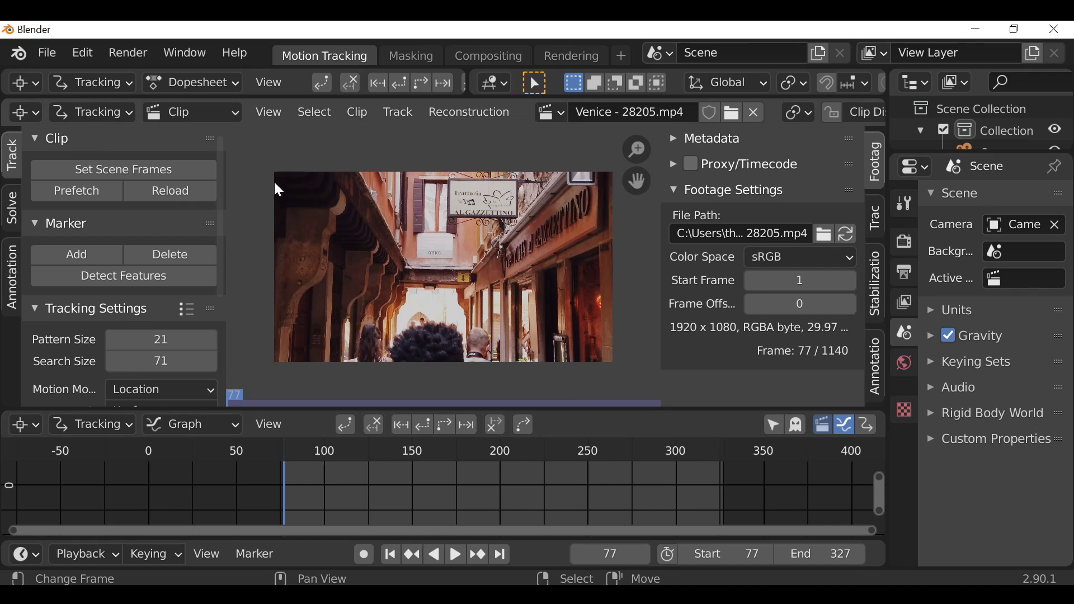
pyautogui.click(104, 190)
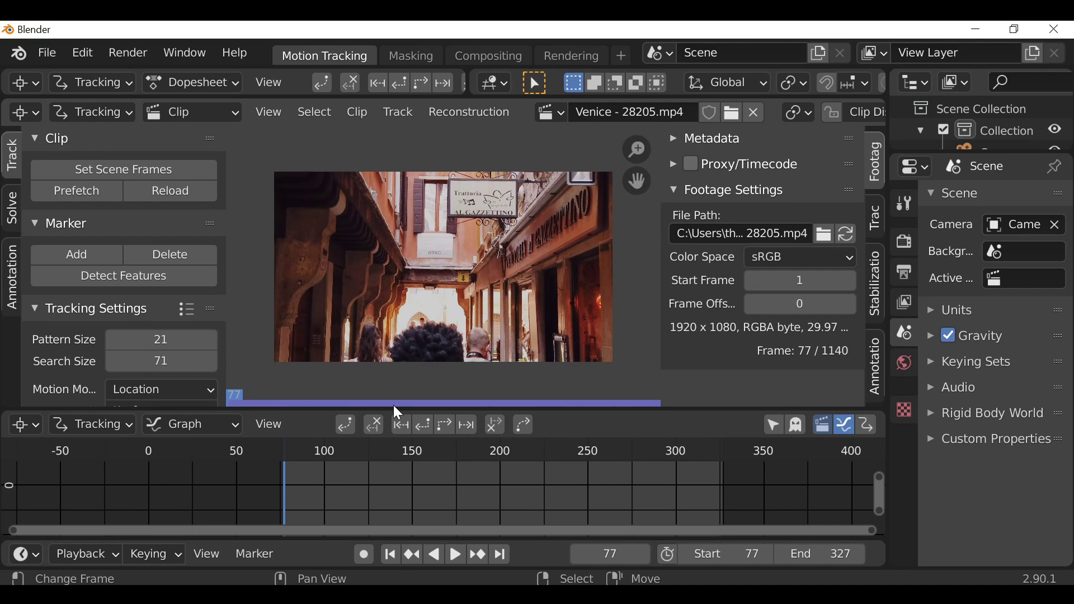
pyautogui.moveTo(283, 496); pyautogui.dragTo(706, 485)
# Step: Return to frame 77 and switch the Color Management view transform from Filmic to Standard
pyautogui.hotkey('shift', 'Left')
pyautogui.click(906, 243)
pyautogui.scroll(-8, 974, 291)
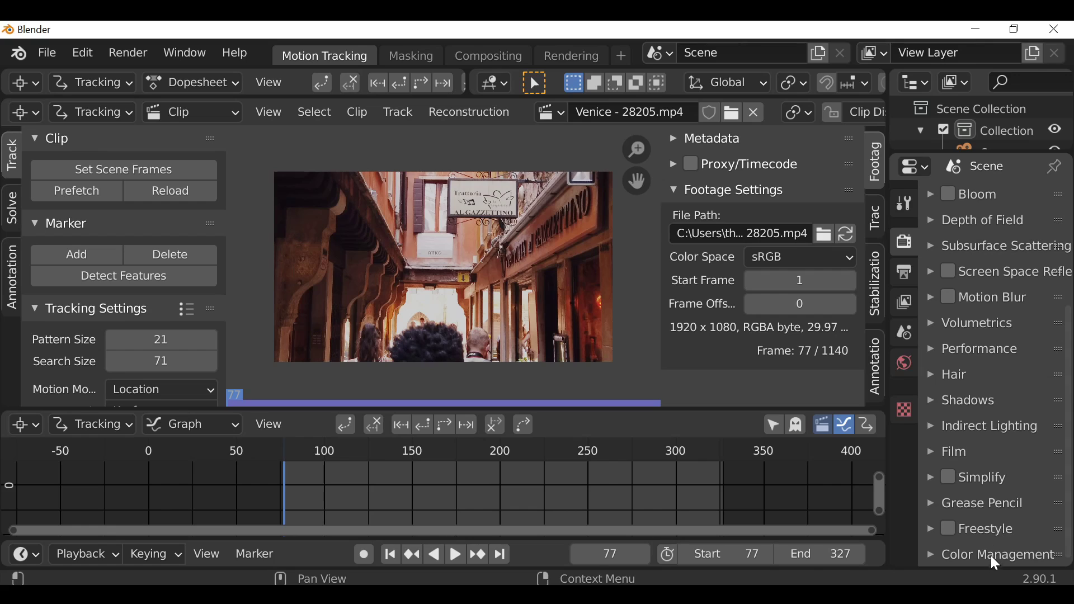
pyautogui.click(991, 557)
pyautogui.scroll(-5, 989, 548)
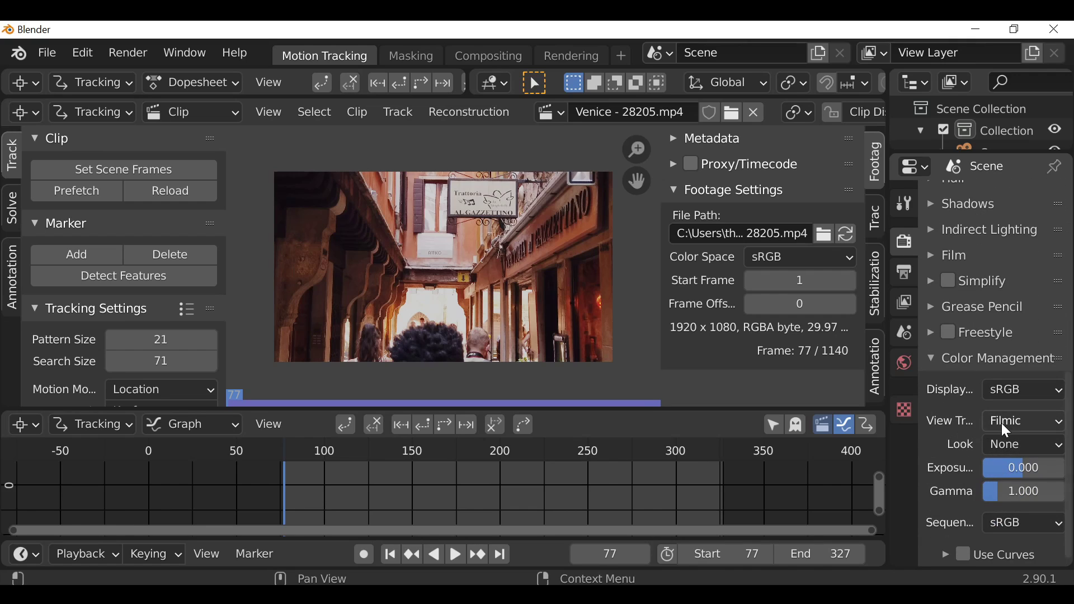
pyautogui.click(1013, 421)
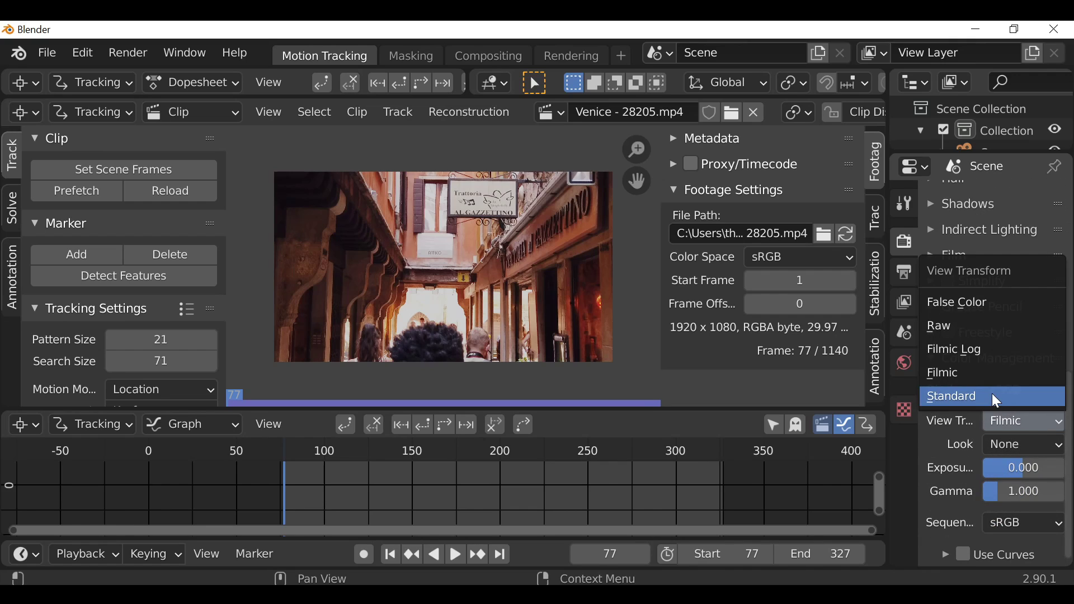
pyautogui.click(998, 398)
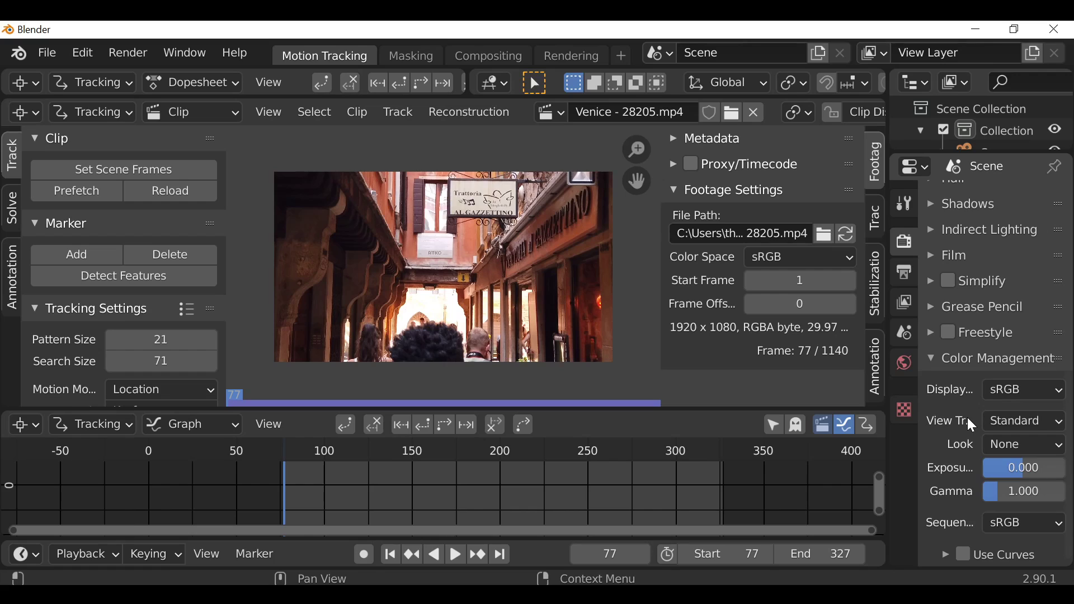
pyautogui.click(962, 358)
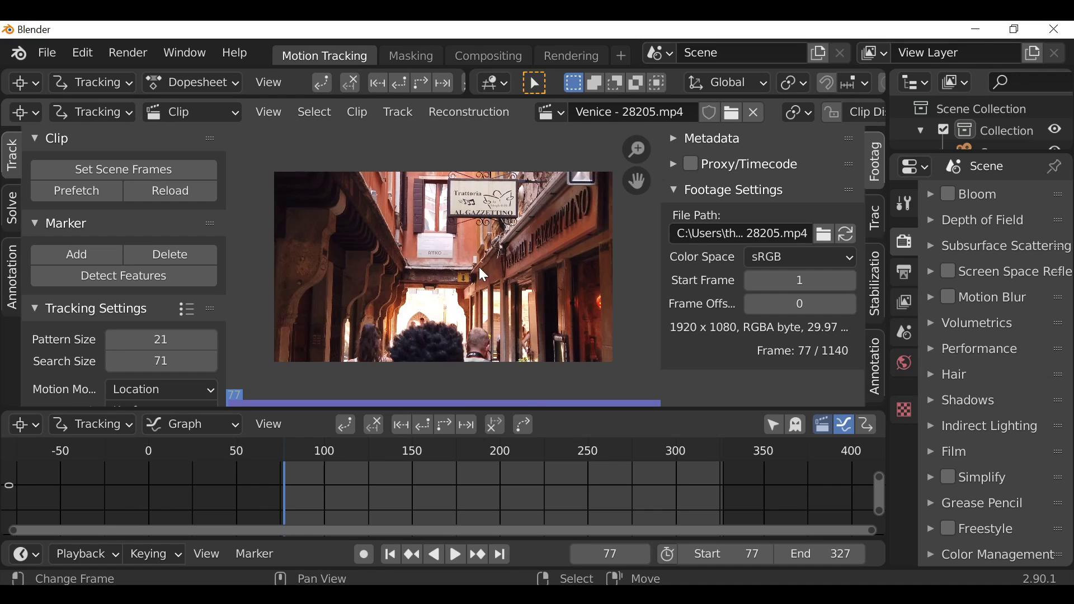
# Step: Preview the footage around the sign, return to frame 77, and widen the tracking sidebar
pyautogui.click(390, 404)
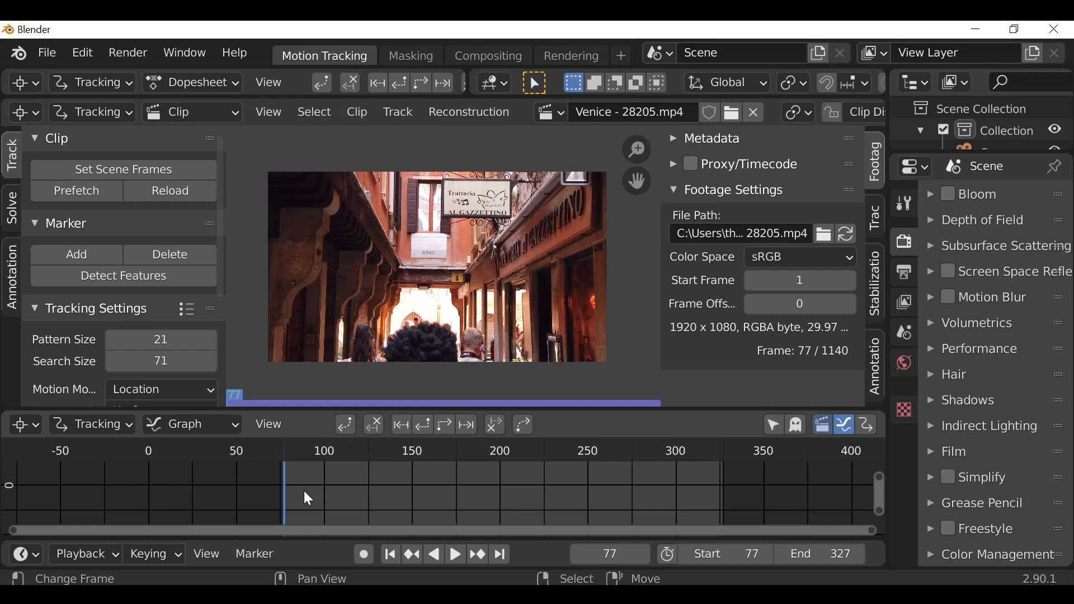
pyautogui.moveTo(453, 498); pyautogui.dragTo(364, 501)
pyautogui.click(391, 554)
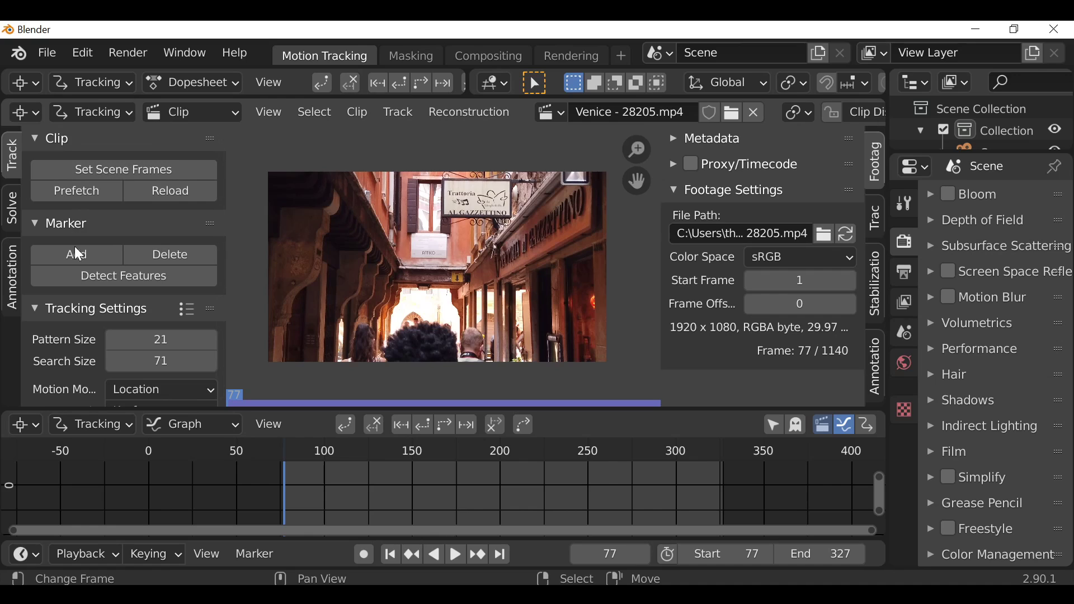
pyautogui.scroll(-5, 67, 283)
pyautogui.moveTo(223, 278); pyautogui.dragTo(264, 278)
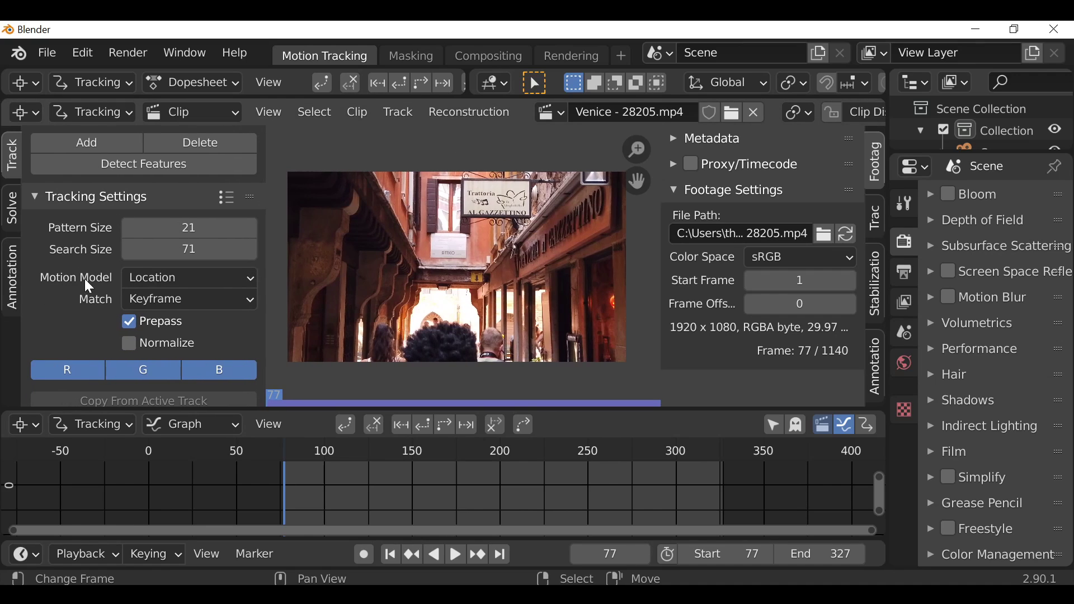
# Step: Set tracking to Location, Rotation & Scale motion, Previous frame matching, with Normalize on
pyautogui.click(181, 278)
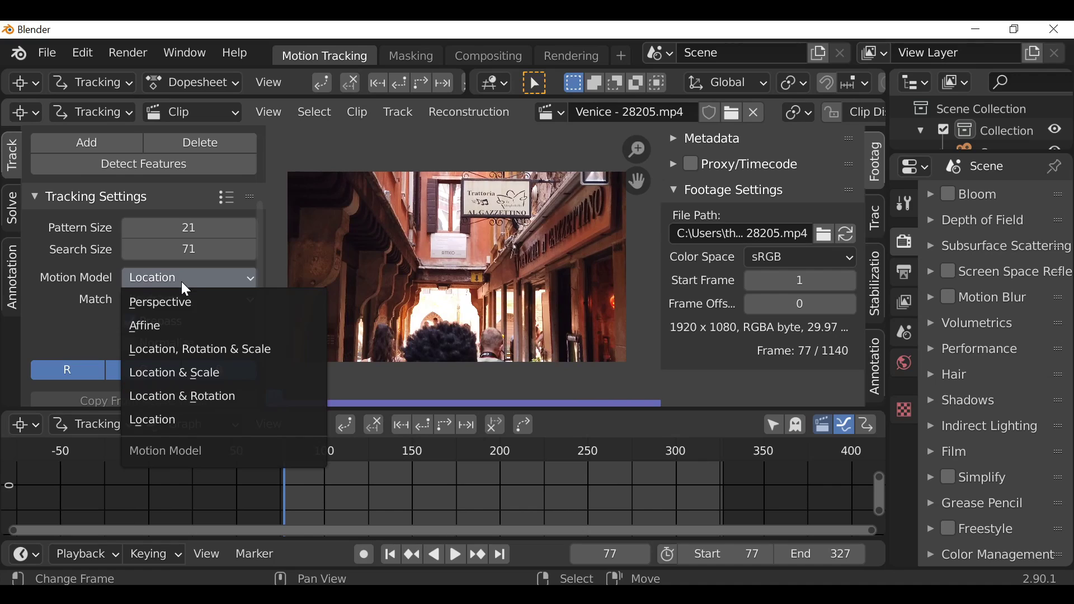
pyautogui.click(255, 349)
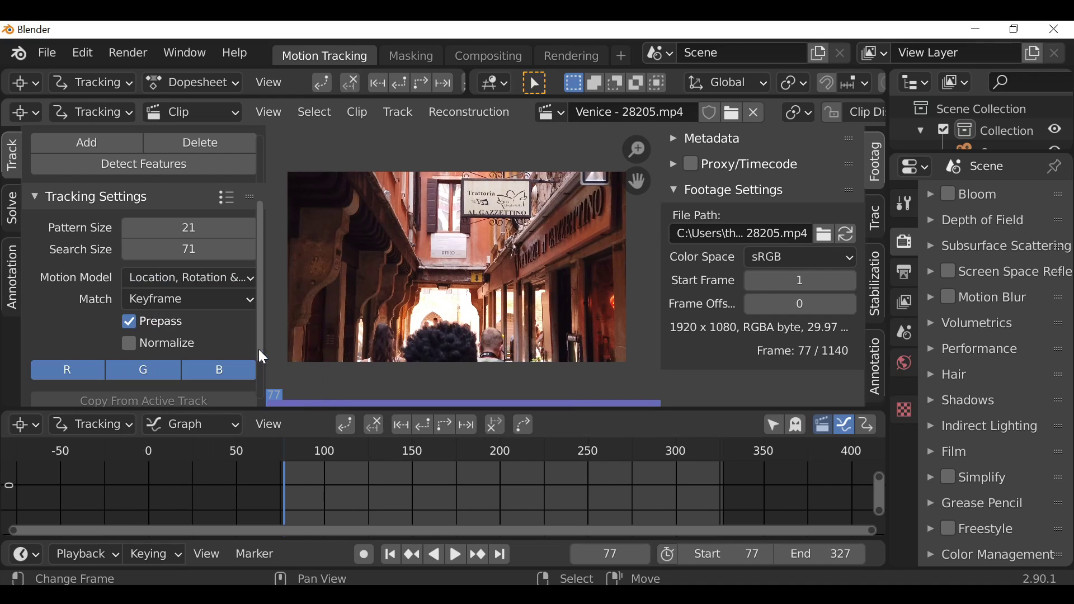
pyautogui.click(219, 276)
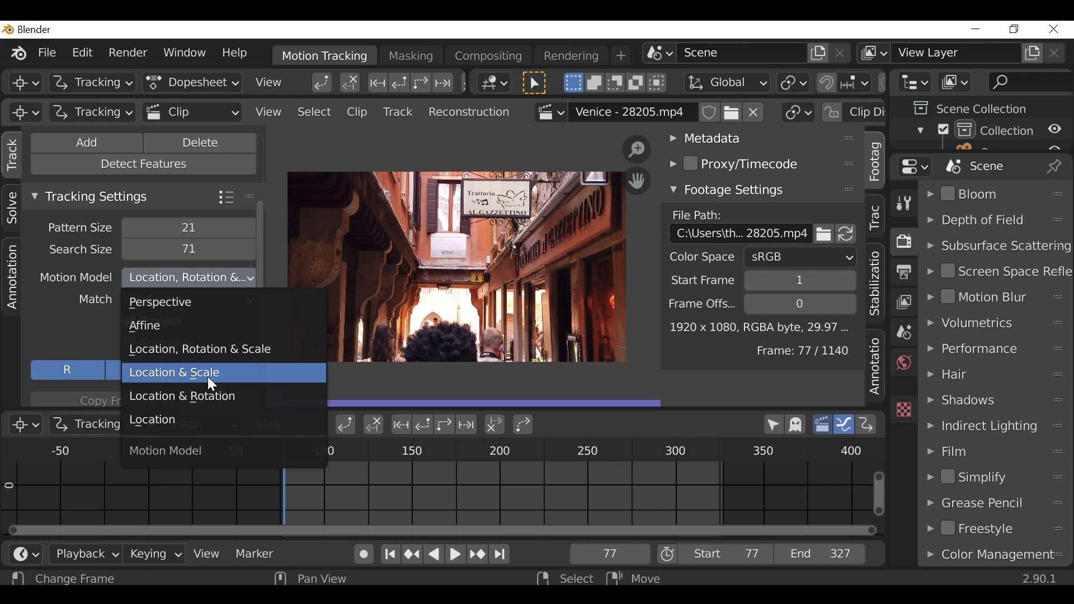
pyautogui.click(217, 277)
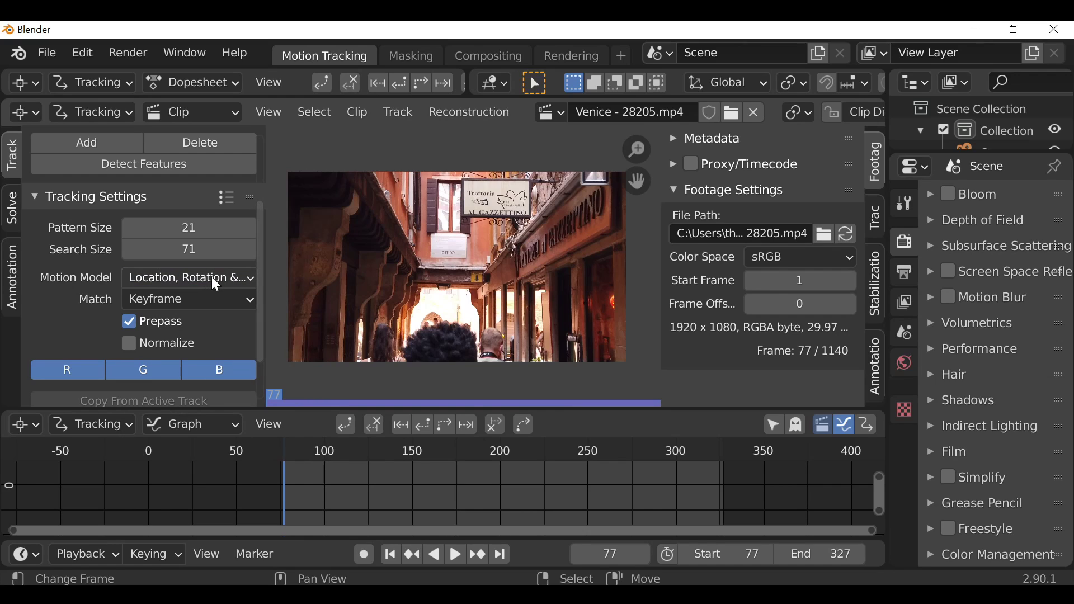
pyautogui.scroll(-1, 216, 284)
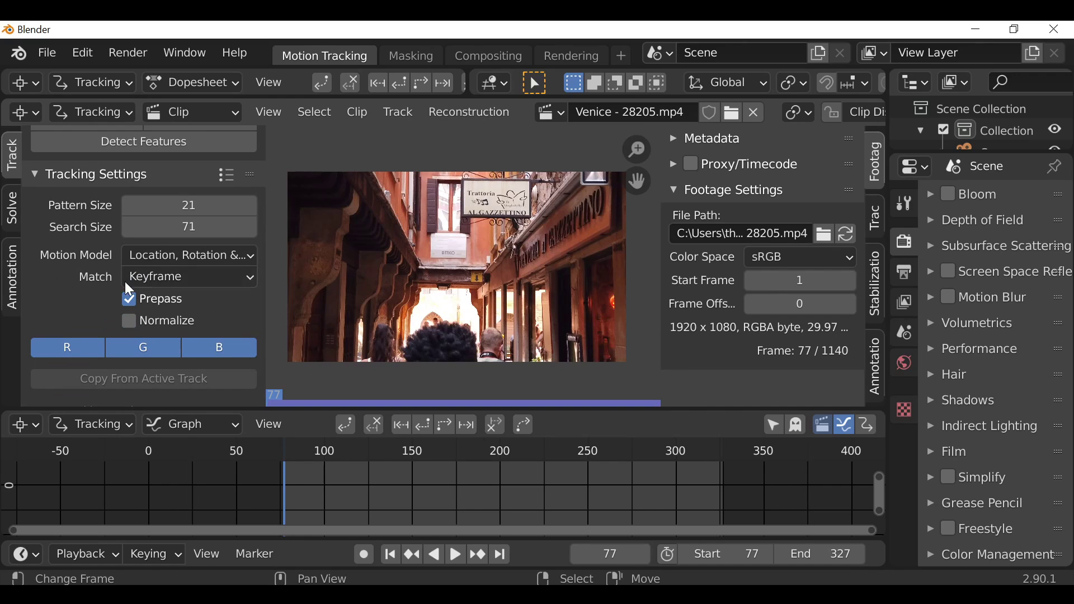
pyautogui.click(184, 278)
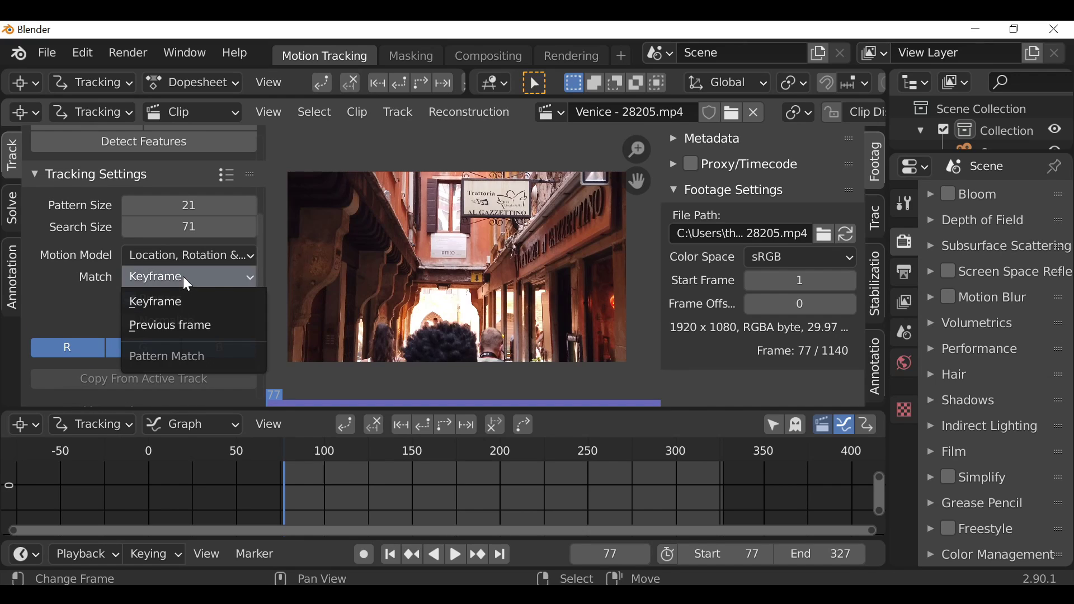
pyautogui.click(190, 327)
pyautogui.click(133, 323)
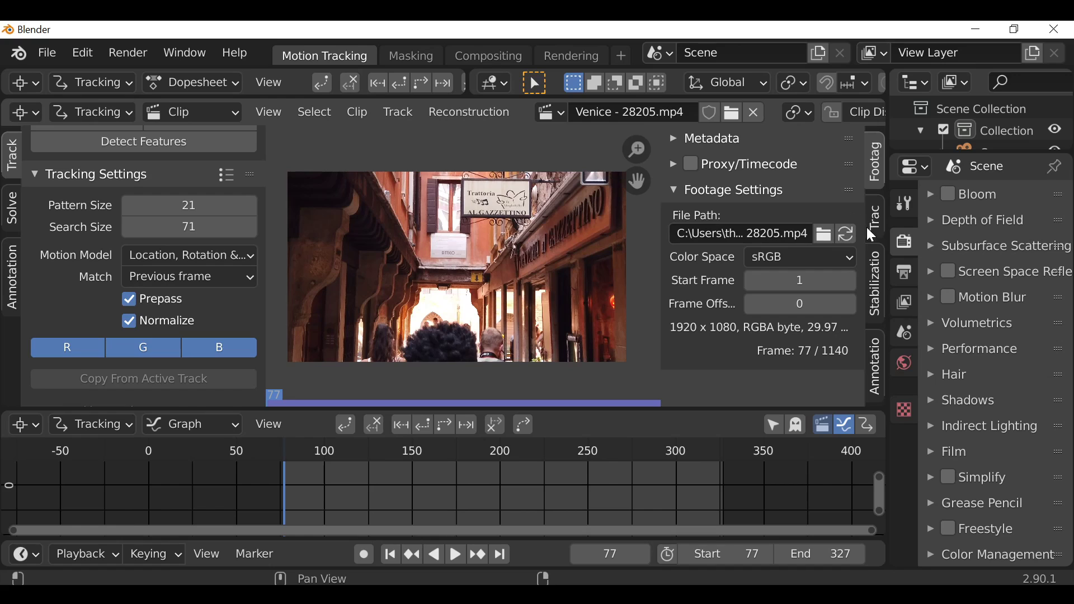
pyautogui.click(879, 221)
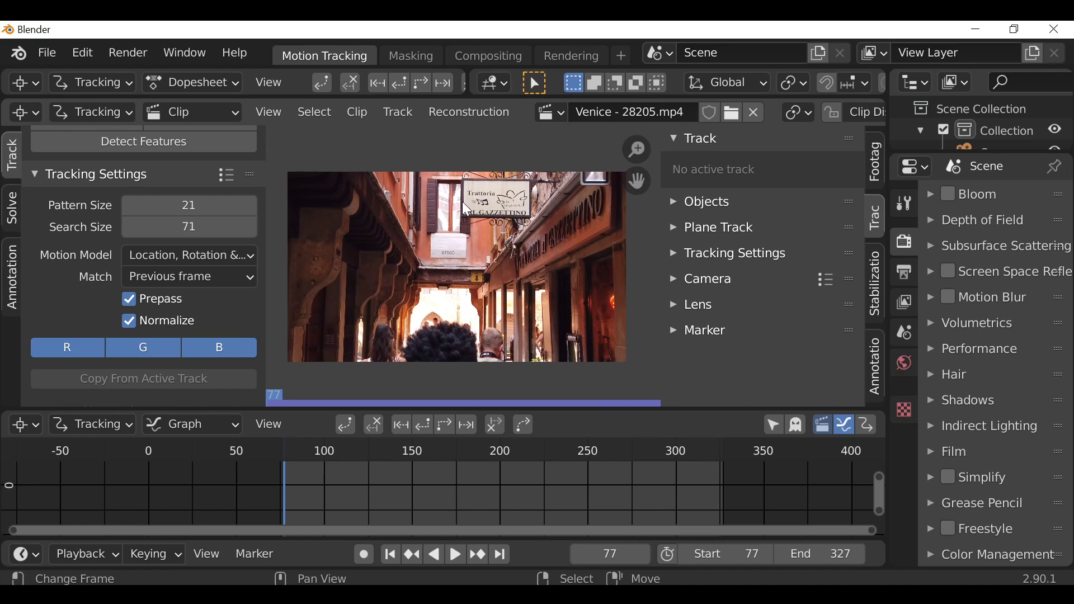
# Step: Add tracking markers on the sign's top-left and top-right corners, nudging the right one into place
pyautogui.scroll(8, 463, 203)
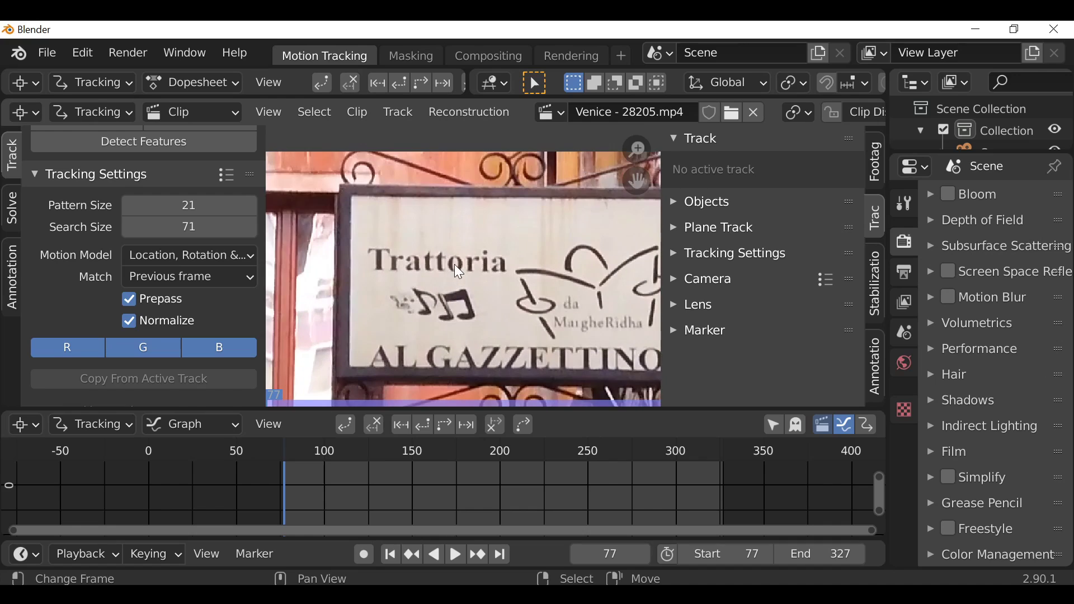
pyautogui.keyDown('ctrl'); pyautogui.click(353, 197); pyautogui.keyUp('ctrl')
pyautogui.scroll(1, 615, 217)
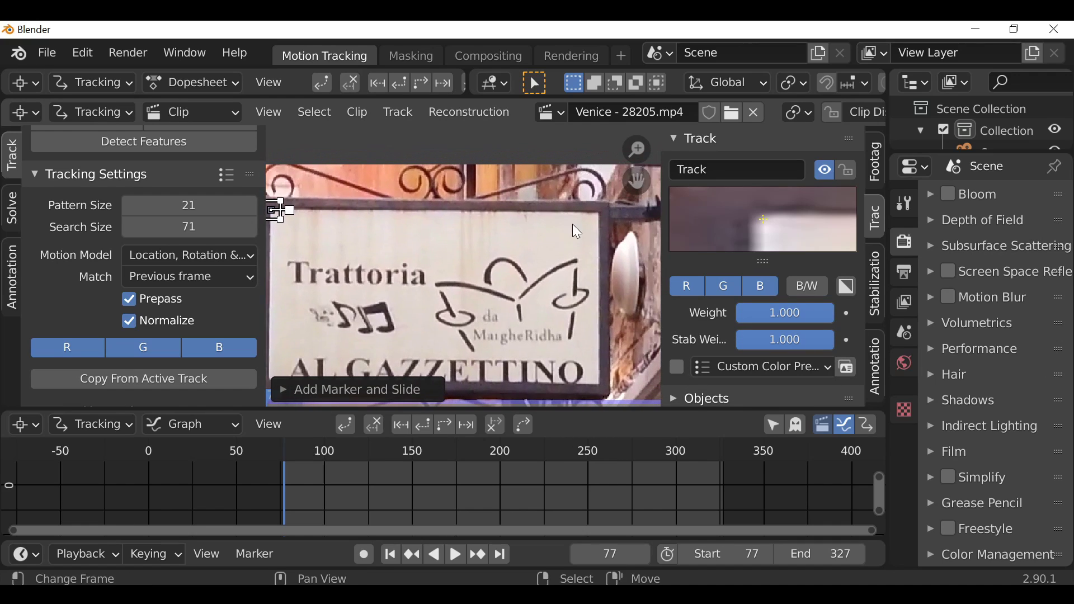
pyautogui.keyDown('ctrl'); pyautogui.click(596, 213); pyautogui.keyUp('ctrl')
pyautogui.scroll(2, 571, 219)
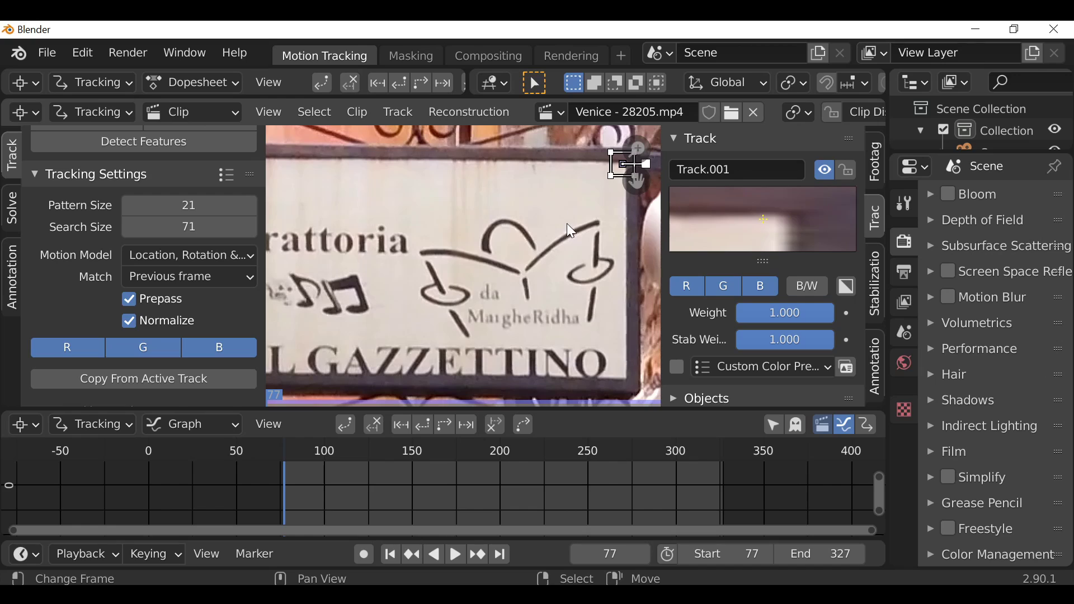
pyautogui.press('g')
pyautogui.click(585, 247)
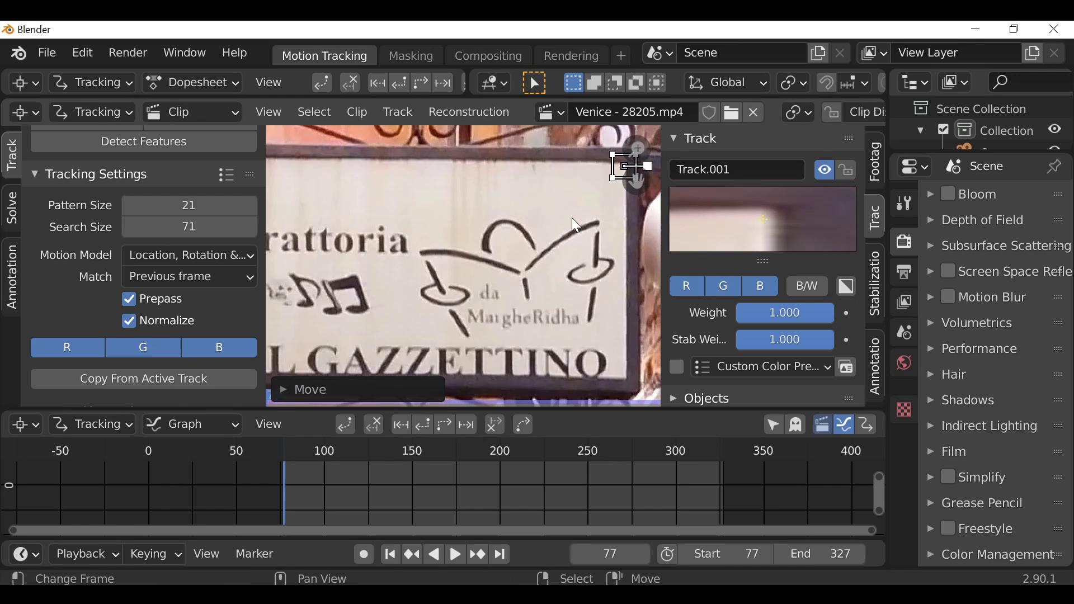
# Step: Add and nudge markers on the bottom-right and bottom-left corners, then select all four
pyautogui.moveTo(599, 258); pyautogui.dragTo(578, 192, button='middle')
pyautogui.keyDown('ctrl'); pyautogui.click(604, 309); pyautogui.keyUp('ctrl')
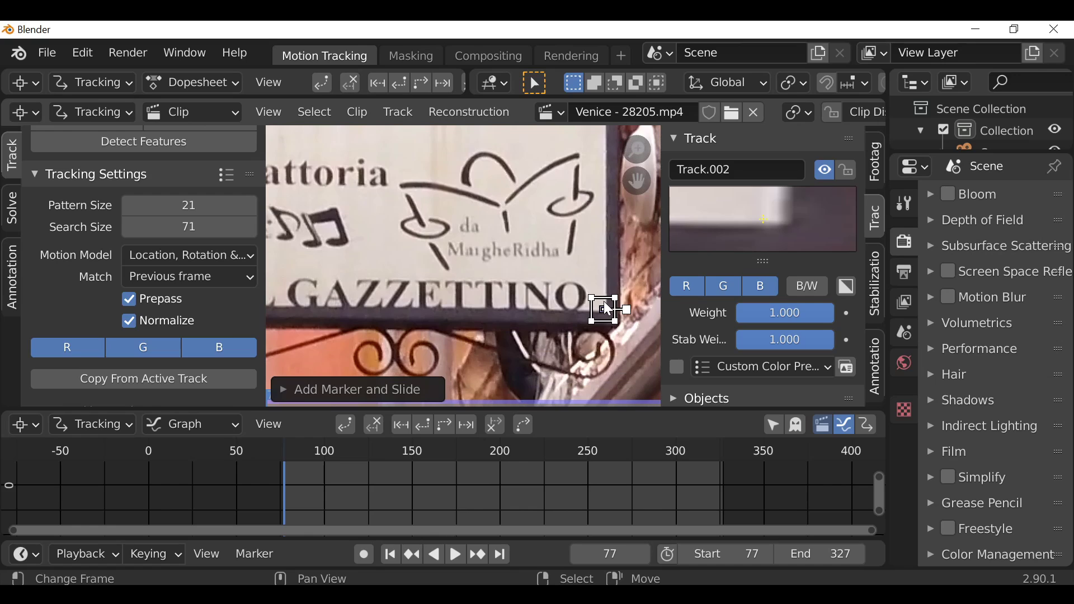
pyautogui.press('g')
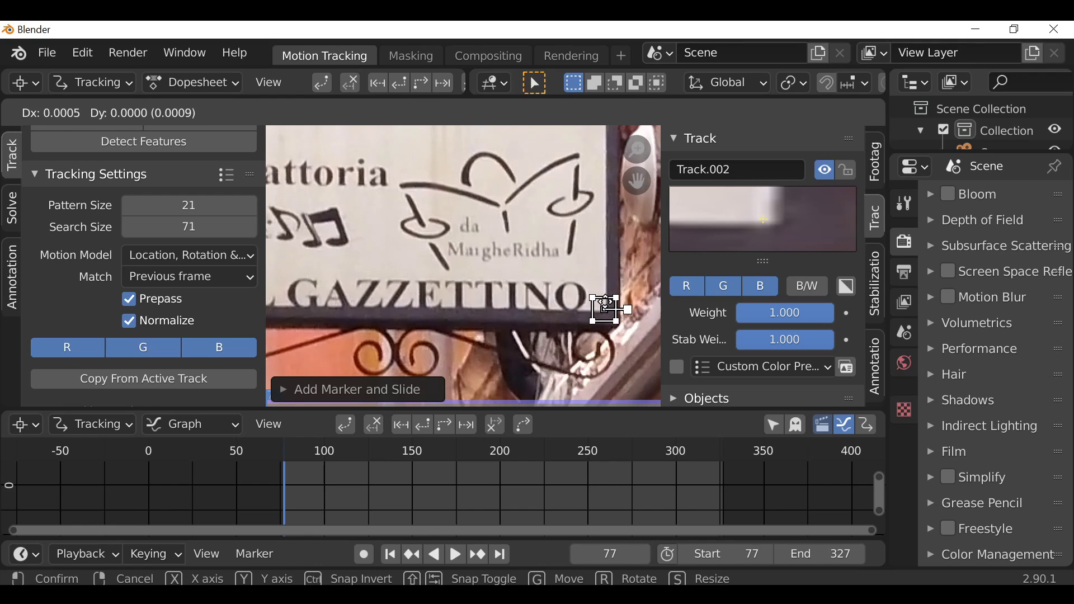
pyautogui.click(607, 311)
pyautogui.keyDown('ctrl'); pyautogui.hscroll(-3, 426, 293); pyautogui.keyUp('ctrl')
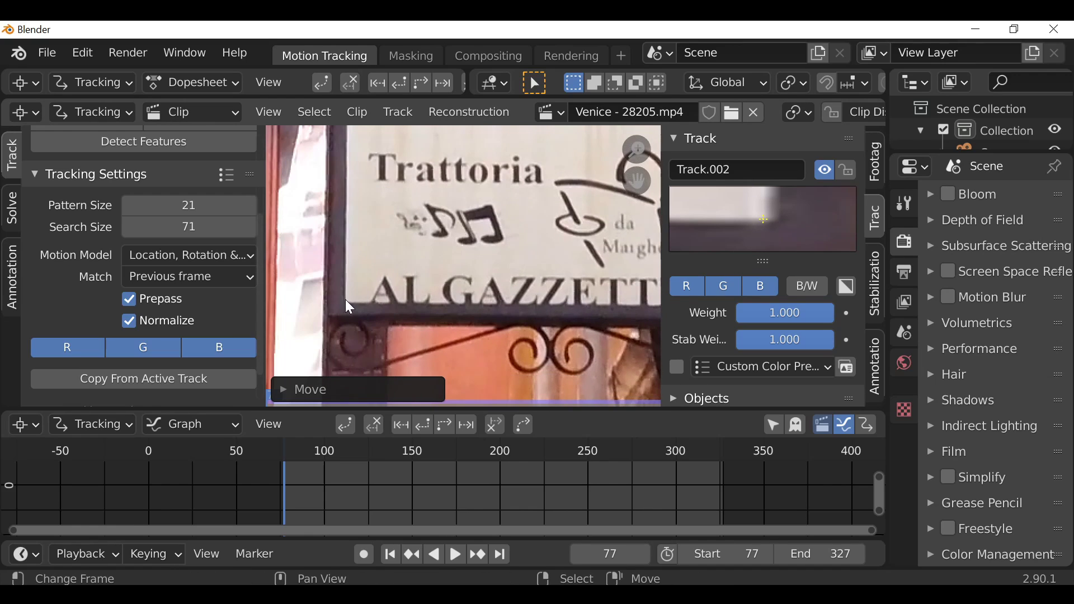
pyautogui.keyDown('ctrl'); pyautogui.click(347, 302); pyautogui.keyUp('ctrl')
pyautogui.press('g')
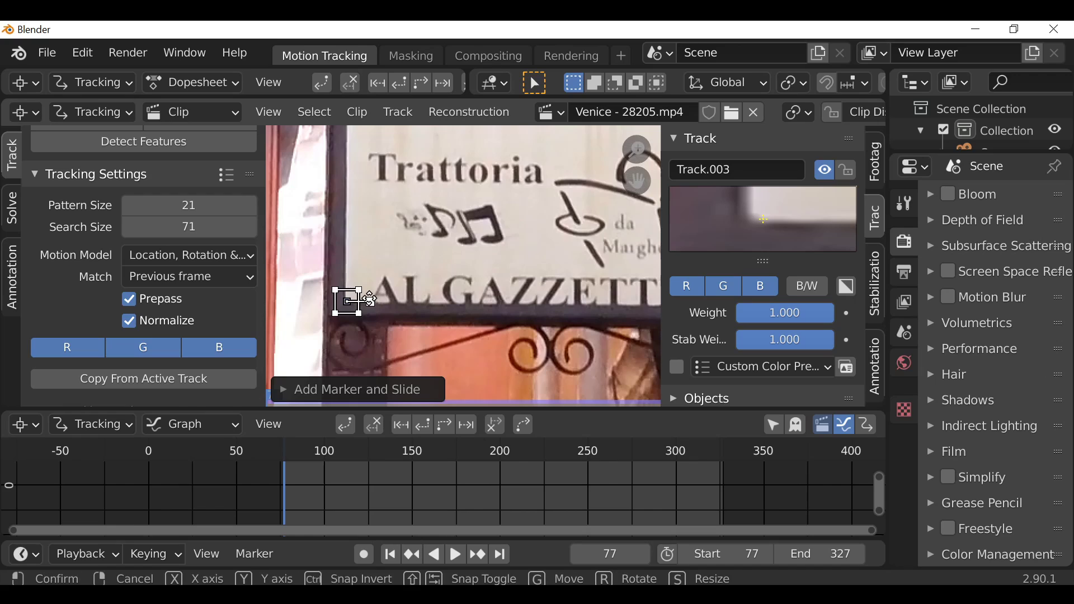
pyautogui.click(359, 303)
pyautogui.scroll(-5, 442, 285)
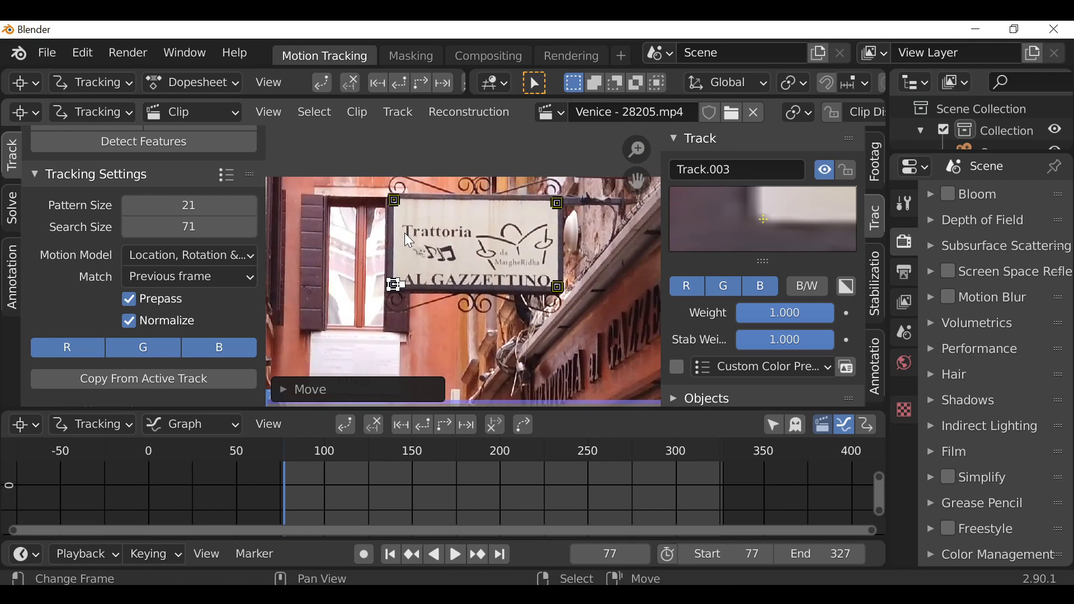
pyautogui.press('a')
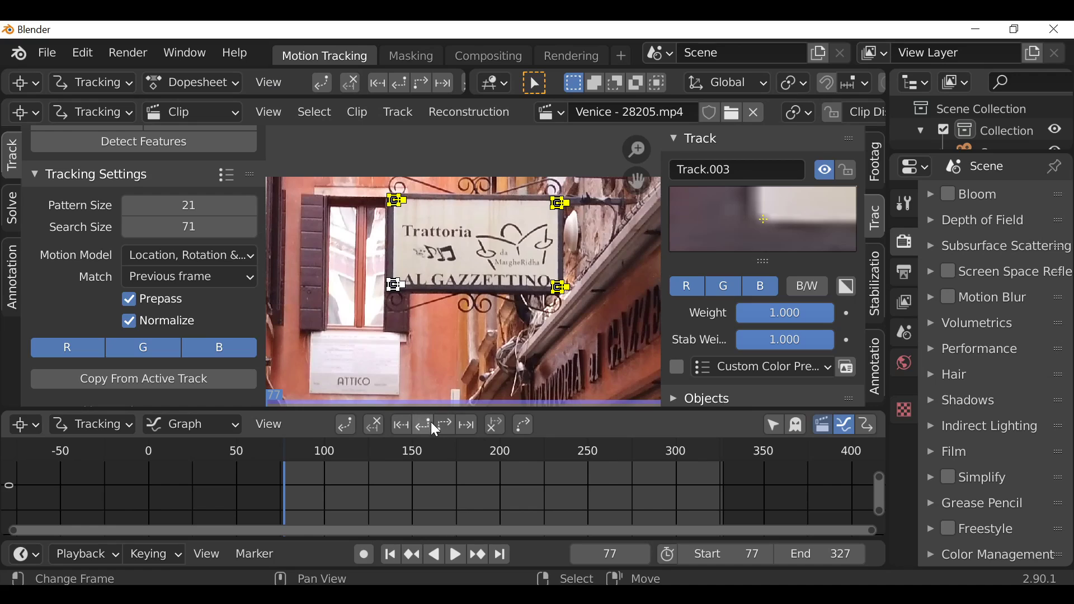
# Step: Track the four selected corner markers forward to frame 327, then go back to frame 77
pyautogui.scroll(3, 132, 248)
pyautogui.scroll(-5, 124, 286)
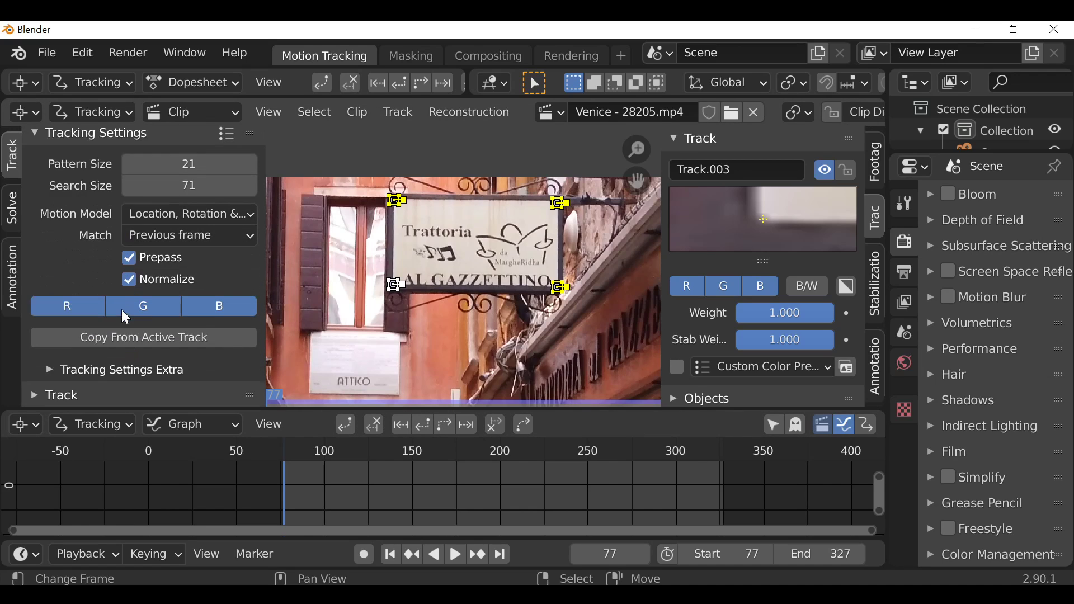
pyautogui.click(63, 394)
pyautogui.scroll(-5, 65, 385)
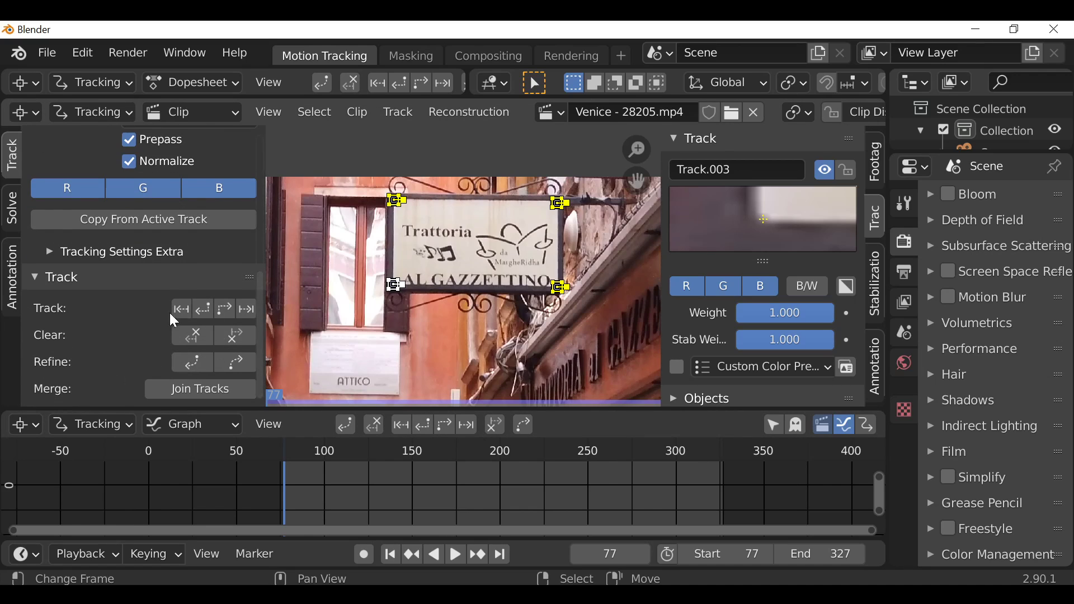
pyautogui.click(226, 314)
pyautogui.moveTo(719, 495); pyautogui.dragTo(358, 496)
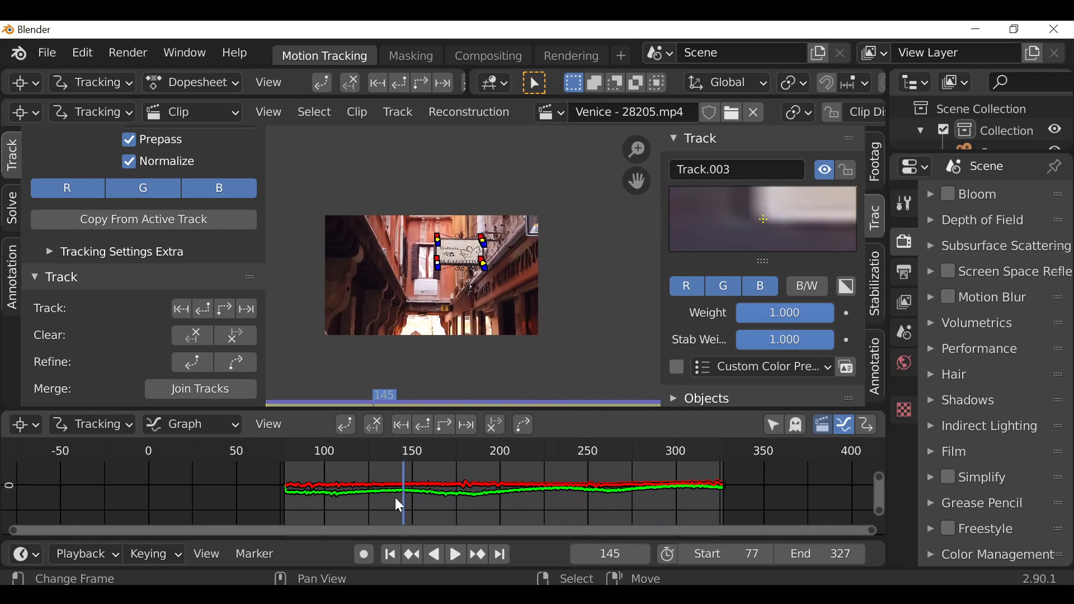
pyautogui.scroll(3, 462, 266)
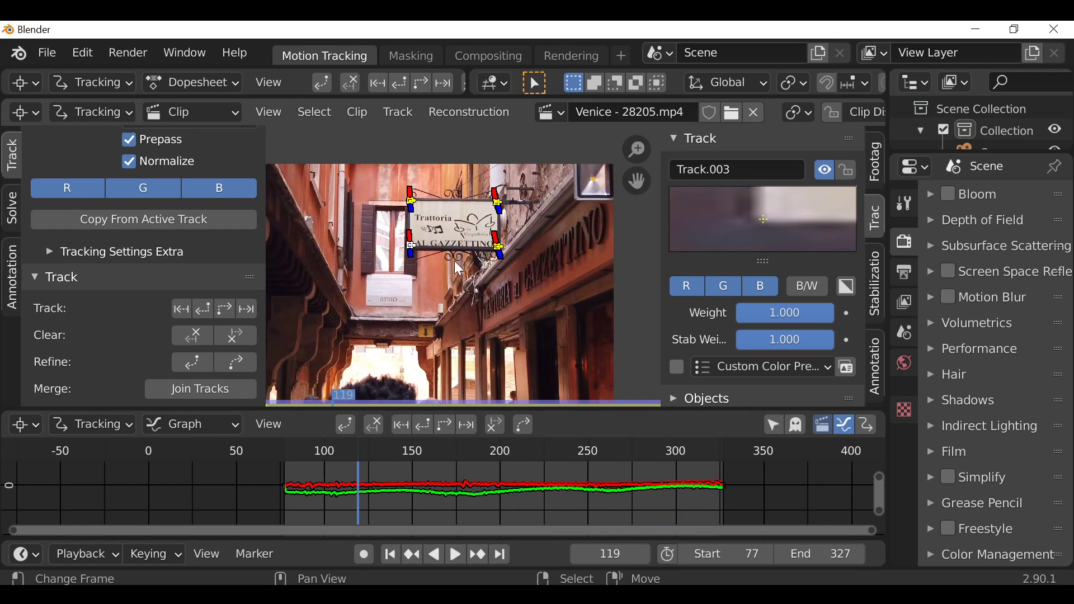
pyautogui.click(390, 555)
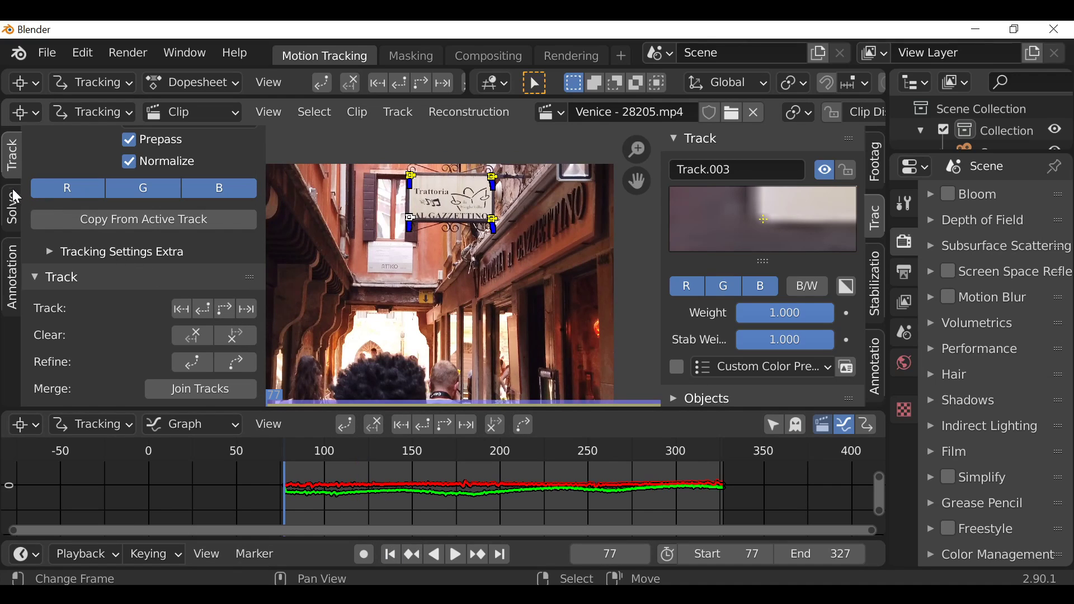
# Step: Create a plane track from the four corner markers in the Solve tab's Plane Track panel
pyautogui.click(14, 211)
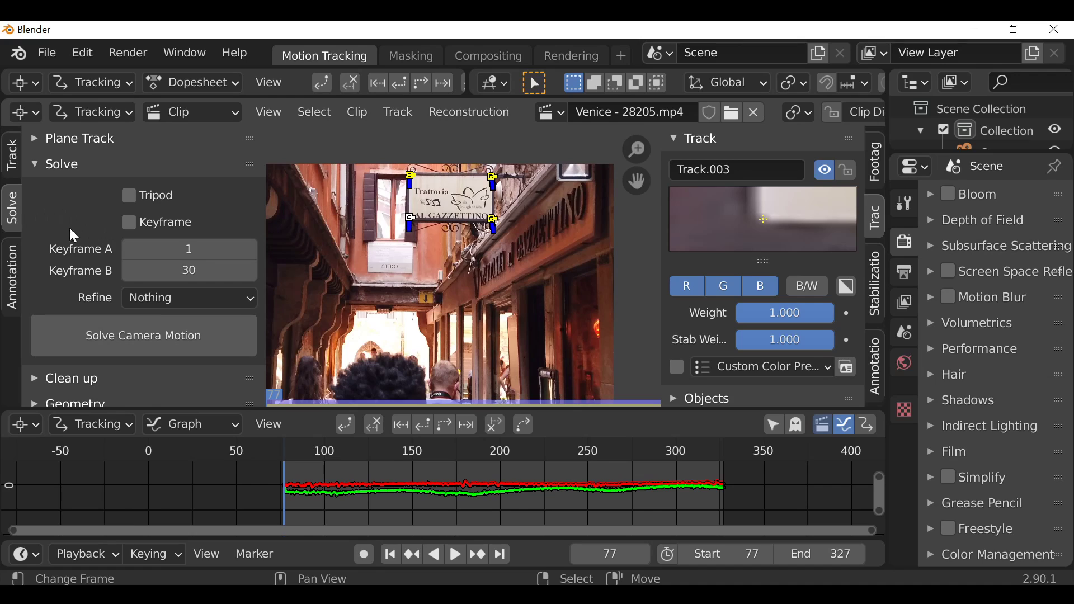
pyautogui.click(51, 166)
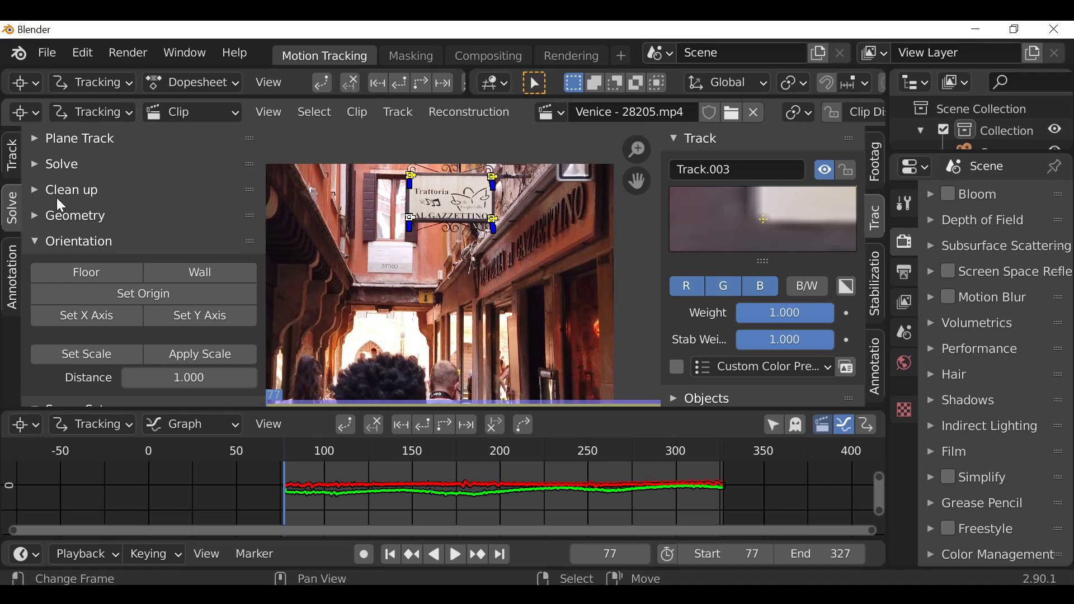
pyautogui.click(61, 239)
pyautogui.click(59, 271)
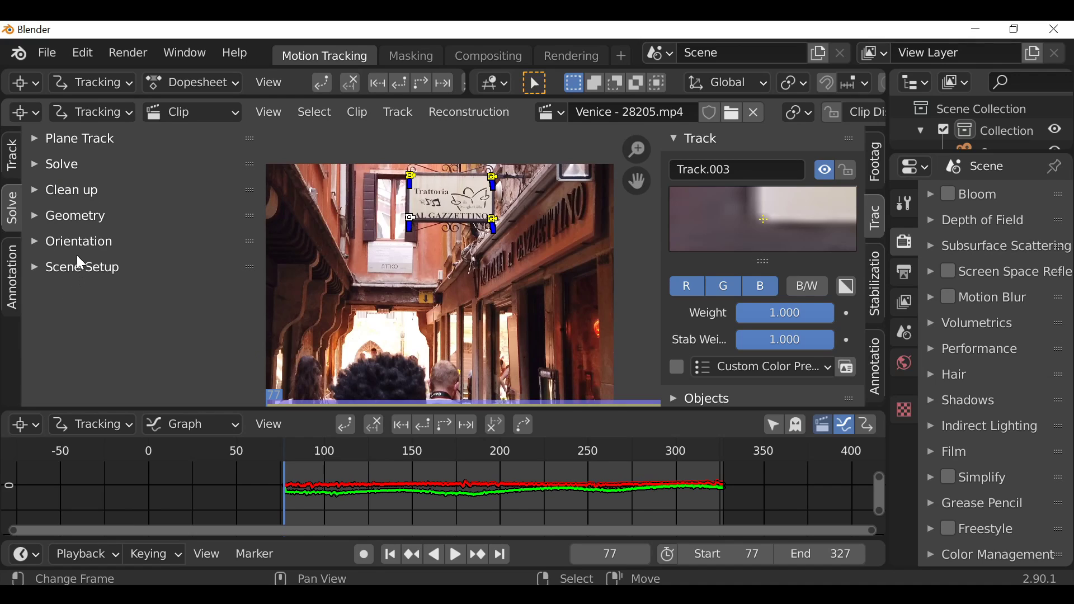
pyautogui.click(77, 141)
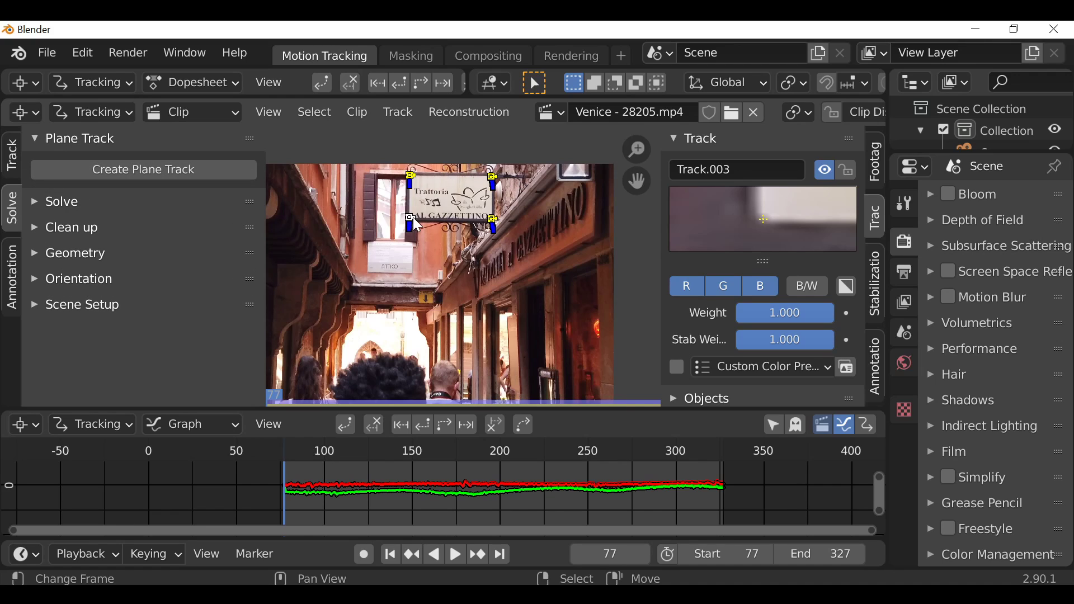
pyautogui.click(112, 169)
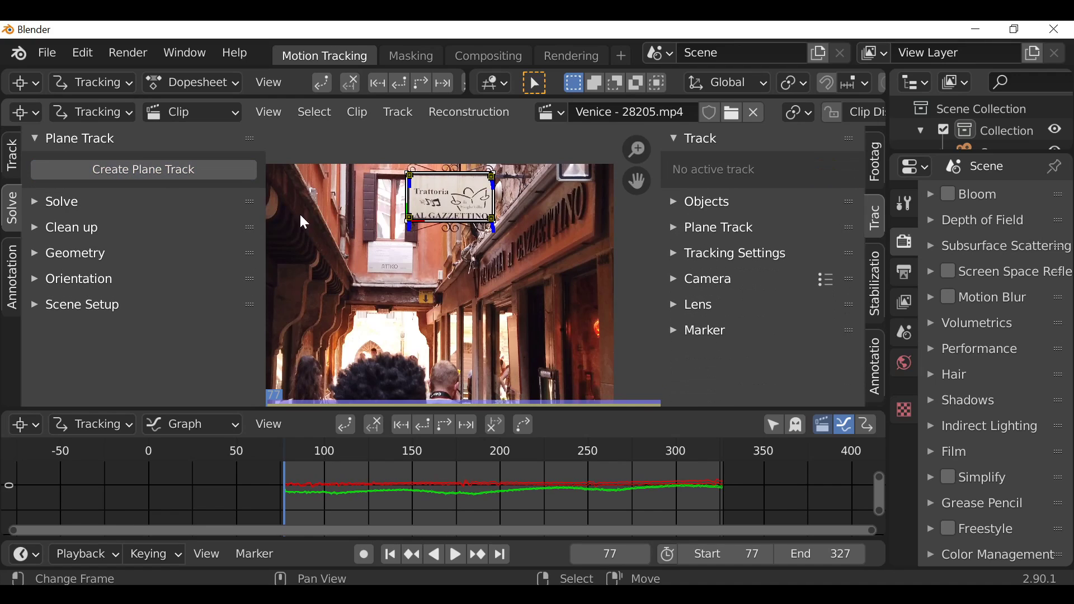
# Step: Scale the plane track down slightly to fit the sign, cancelling the trial move and rotation
pyautogui.scroll(4, 390, 276)
pyautogui.press('g')
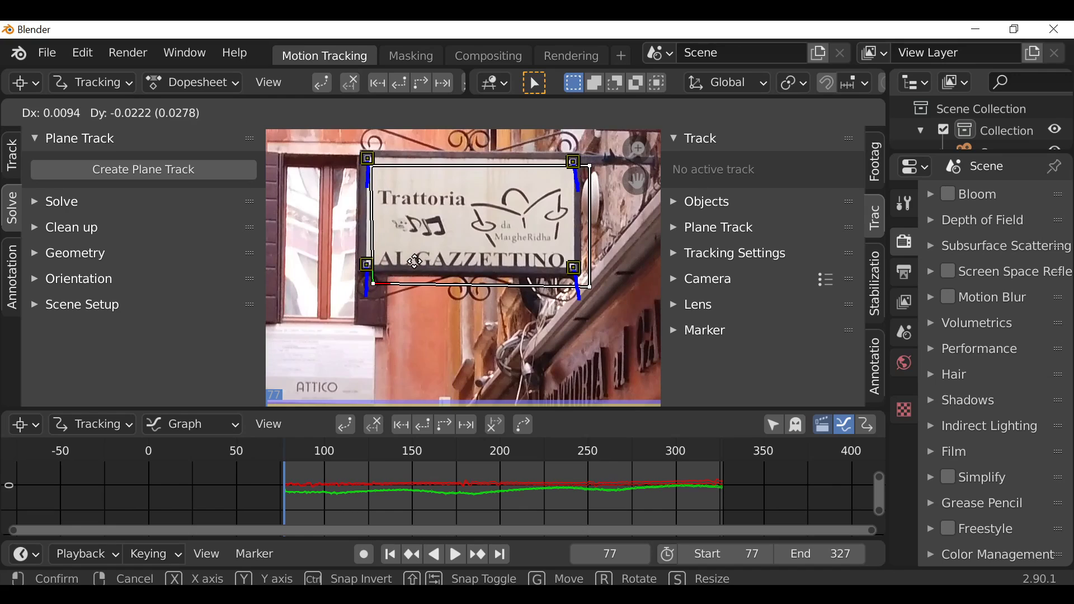
pyautogui.rightClick(416, 261)
pyautogui.press('s')
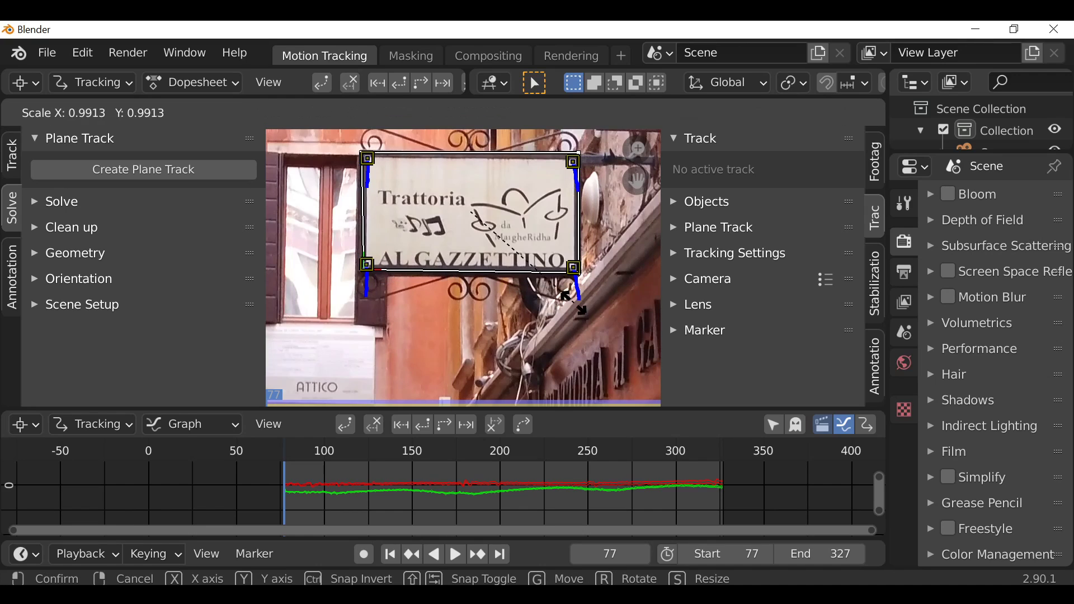
pyautogui.click(563, 297)
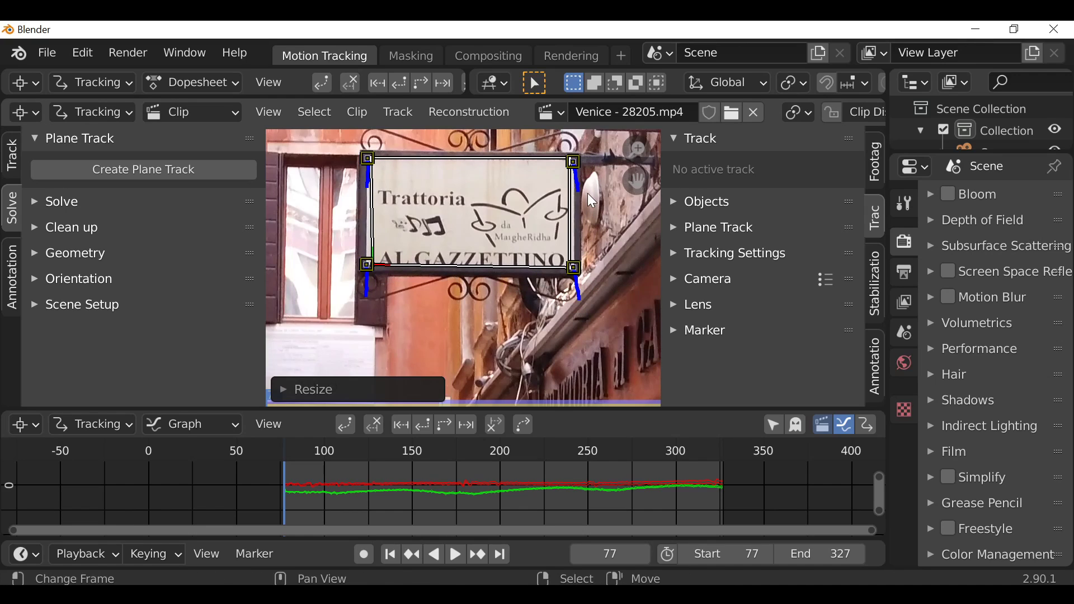
pyautogui.press('r')
pyautogui.press('Escape')
# Step: Drag the plane track's lower-left corner onto the sign's lower-left corner
pyautogui.scroll(6, 311, 275)
pyautogui.moveTo(377, 309); pyautogui.dragTo(319, 321)
pyautogui.scroll(-1, 329, 269)
pyautogui.moveTo(338, 242); pyautogui.dragTo(357, 327, button='middle')
pyautogui.moveTo(357, 326)
pyautogui.mouseDown()
pyautogui.moveTo(413, 235)
pyautogui.moveTo(371, 221)
pyautogui.mouseUp()
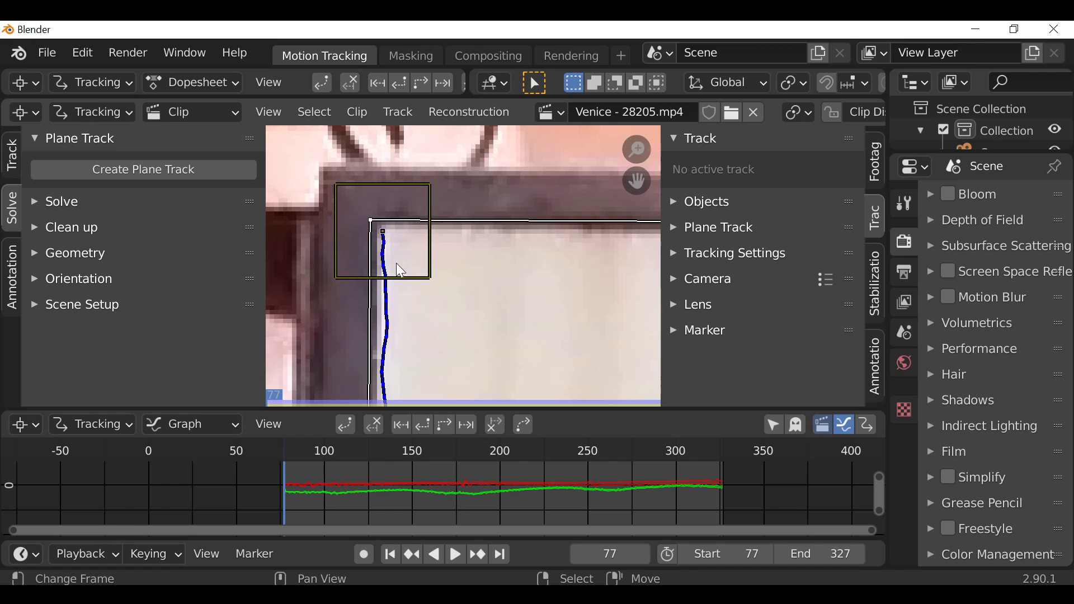
pyautogui.moveTo(390, 230); pyautogui.dragTo(351, 214, button='middle')
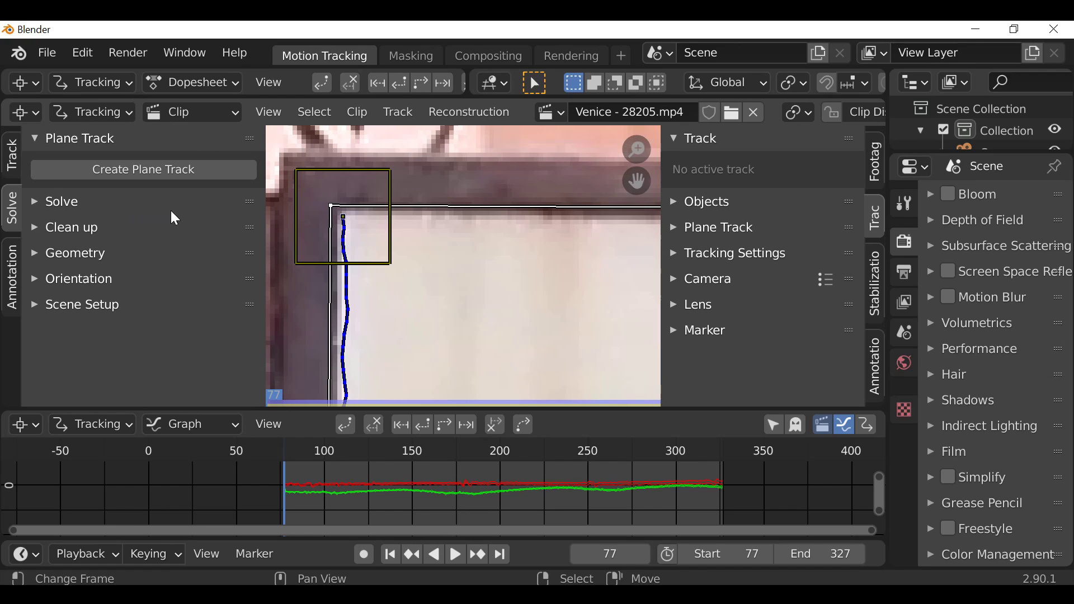
pyautogui.press('t')
pyautogui.scroll(-1, 176, 210)
pyautogui.moveTo(413, 245); pyautogui.dragTo(322, 237, button='middle')
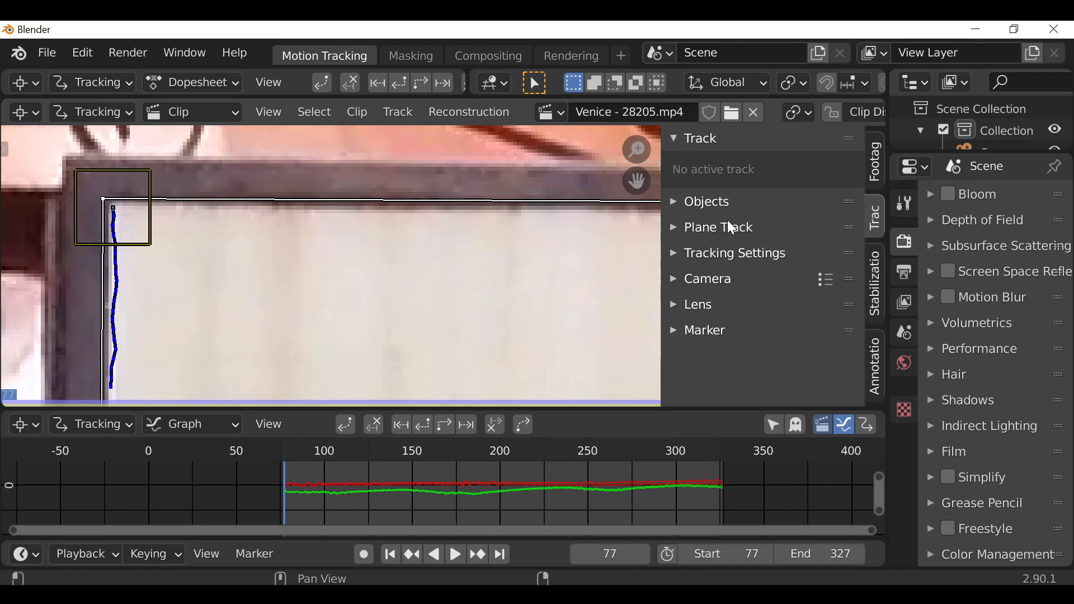
# Step: Move the plane's top-right and bottom-right corners onto the matching corners of the sign
pyautogui.press('n')
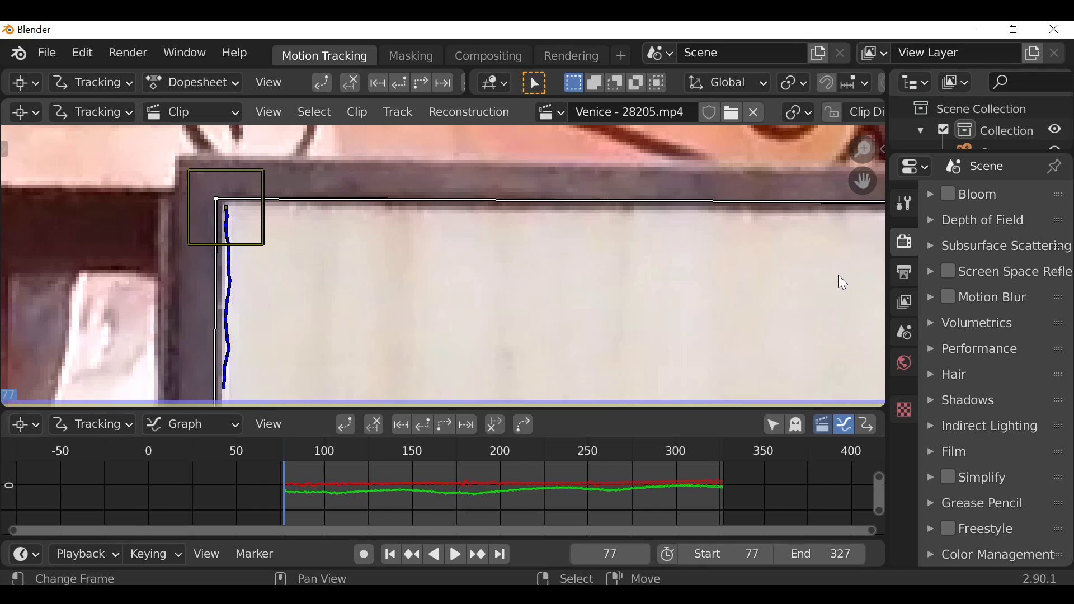
pyautogui.moveTo(789, 268); pyautogui.dragTo(599, 264, button='middle')
pyautogui.scroll(-5, 598, 264)
pyautogui.moveTo(772, 249); pyautogui.dragTo(595, 236, button='middle')
pyautogui.scroll(4, 595, 236)
pyautogui.moveTo(483, 182); pyautogui.dragTo(512, 185)
pyautogui.scroll(-2, 524, 283)
pyautogui.moveTo(527, 310); pyautogui.dragTo(567, 296, button='middle')
pyautogui.scroll(3, 567, 296)
pyautogui.moveTo(589, 244); pyautogui.dragTo(628, 251)
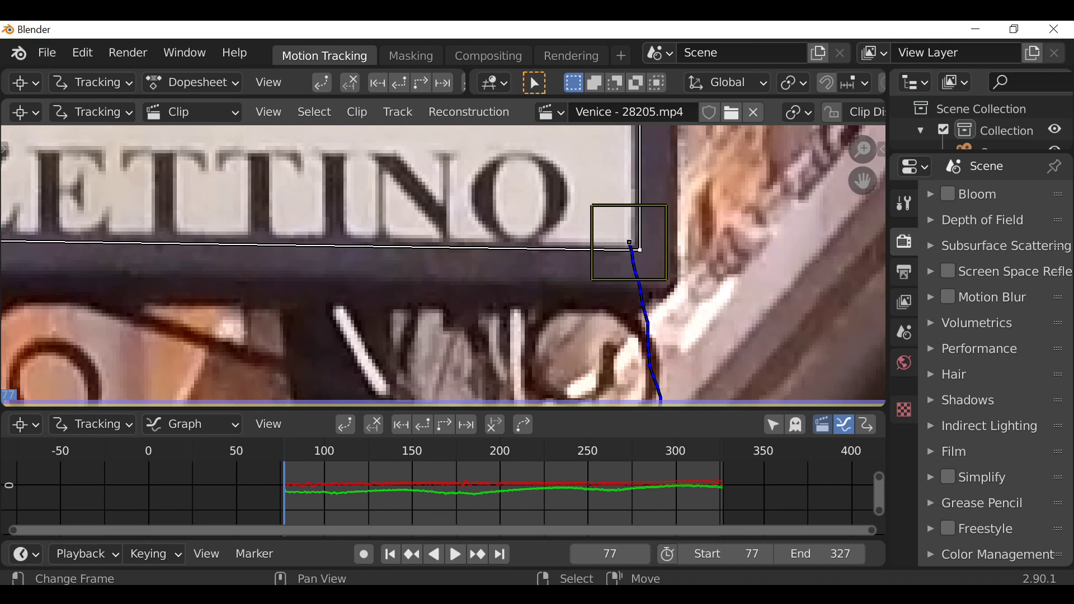
# Step: Scrub to frames 144 and 210 to confirm the outline follows the sign, then switch to Compositing
pyautogui.scroll(-6, 545, 307)
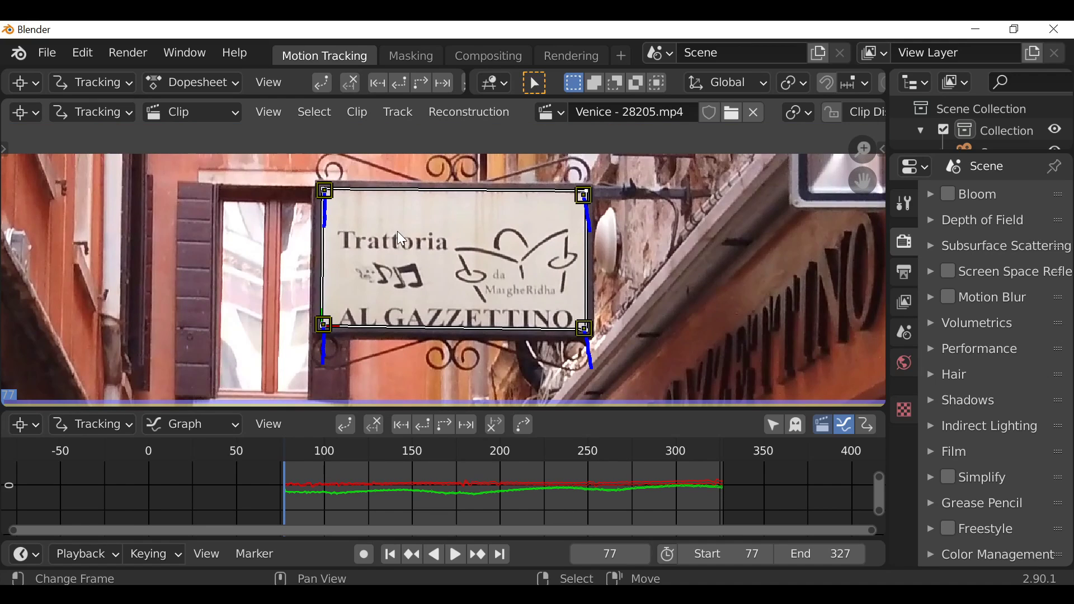
pyautogui.moveTo(289, 494); pyautogui.dragTo(518, 492)
pyautogui.moveTo(472, 346); pyautogui.dragTo(438, 119, button='middle')
pyautogui.scroll(2, 387, 196)
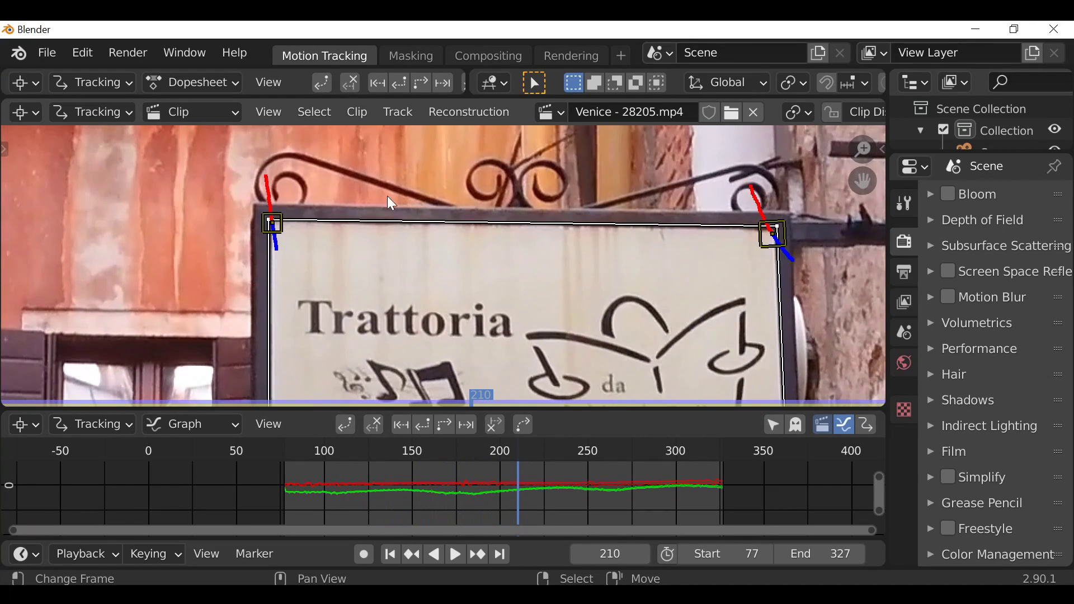
pyautogui.click(269, 227)
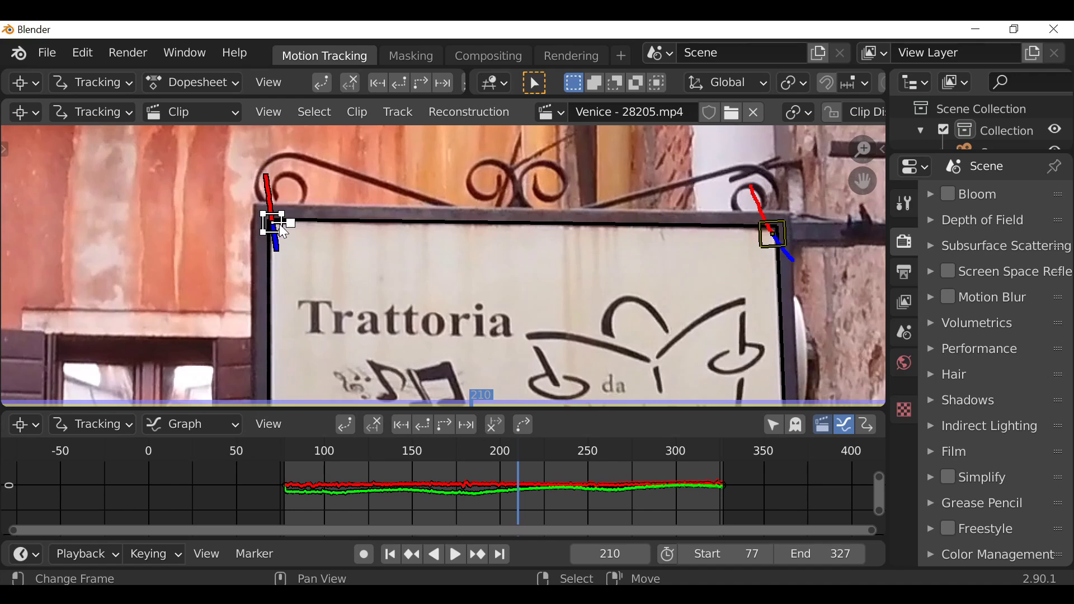
pyautogui.scroll(-5, 324, 280)
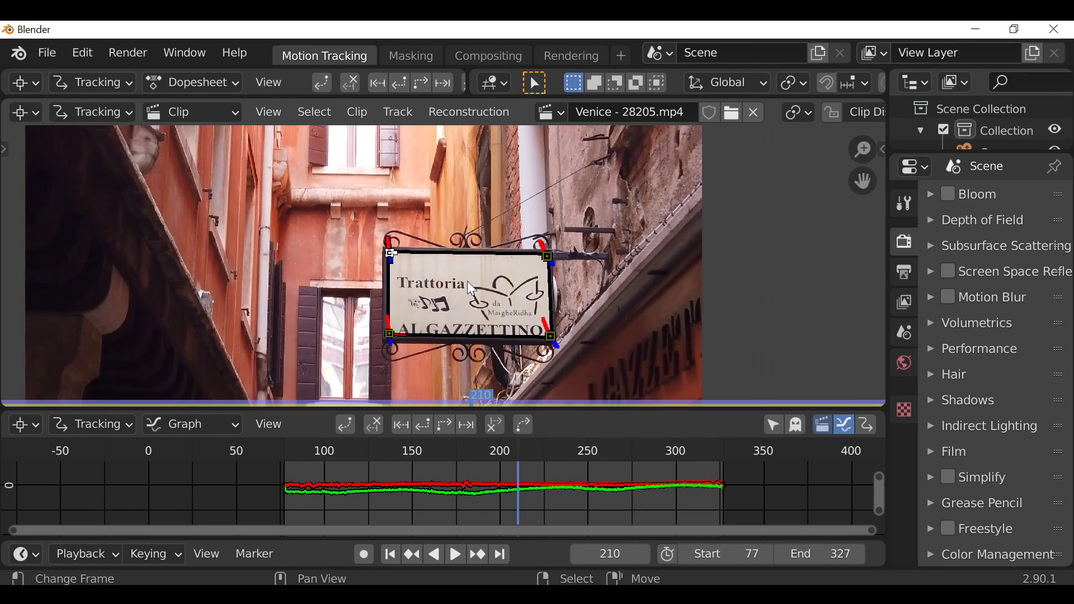
pyautogui.click(487, 55)
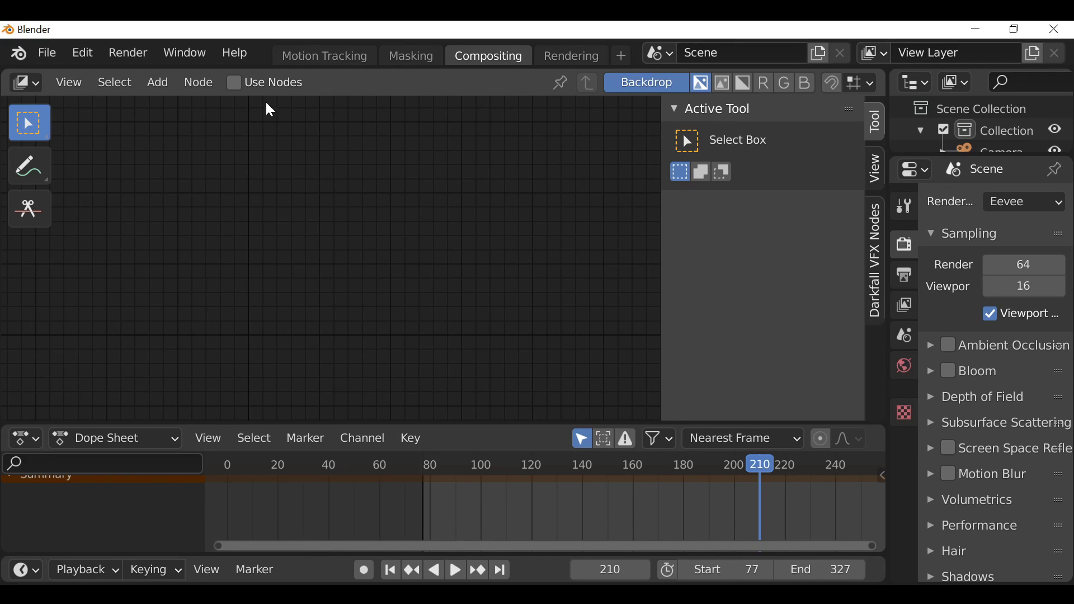
# Step: Enable Use Nodes and delete the default Render Layers node
pyautogui.click(241, 80)
pyautogui.moveTo(322, 113); pyautogui.dragTo(324, 184, button='middle')
pyautogui.scroll(-5, 325, 183)
pyautogui.moveTo(330, 185); pyautogui.dragTo(327, 196)
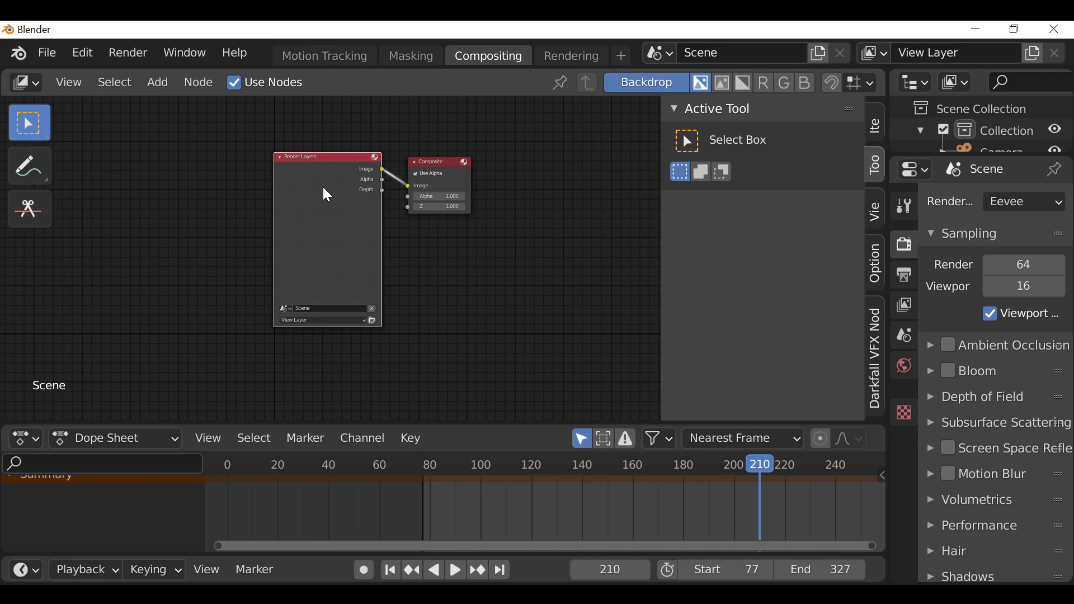
pyautogui.press('x')
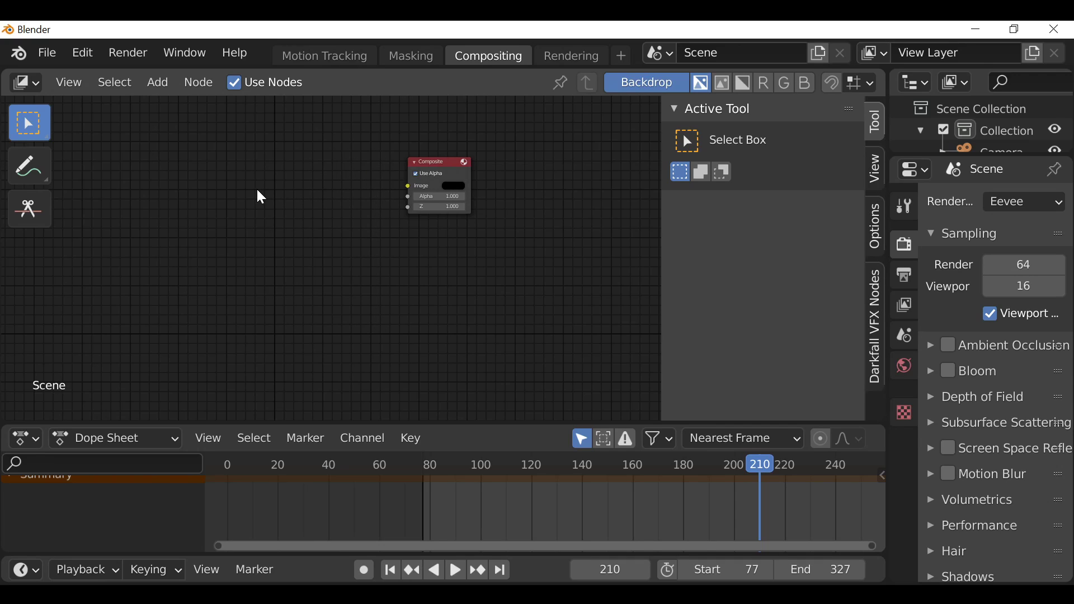
# Step: Add a Movie Clip node loaded with Venice - 28205.mp4, wired into the Composite Image input
pyautogui.hotkey('shift', 'a')
pyautogui.moveTo(254, 230)
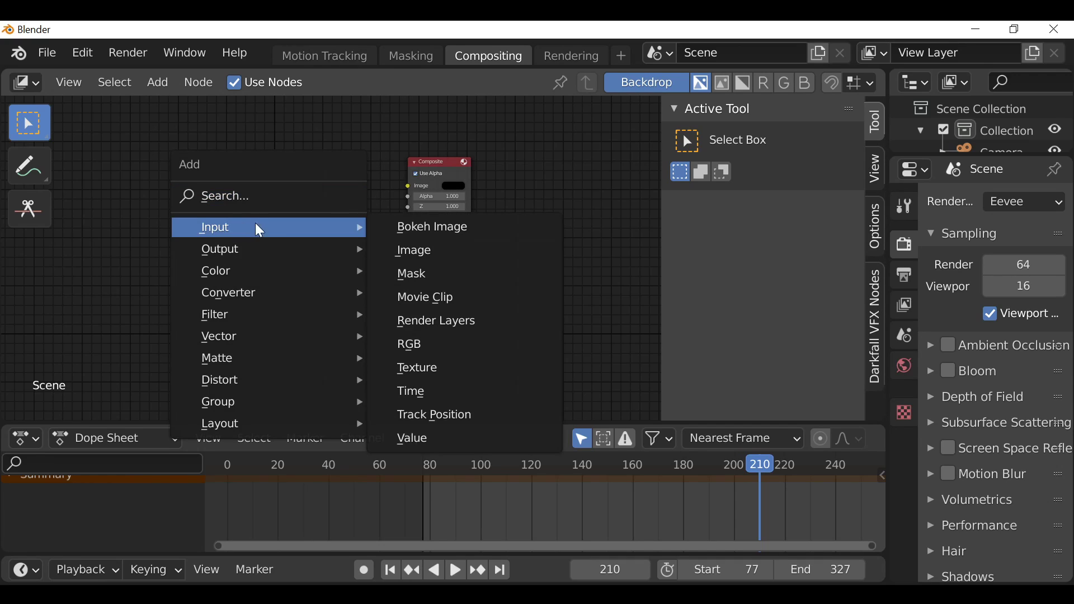
pyautogui.click(430, 295)
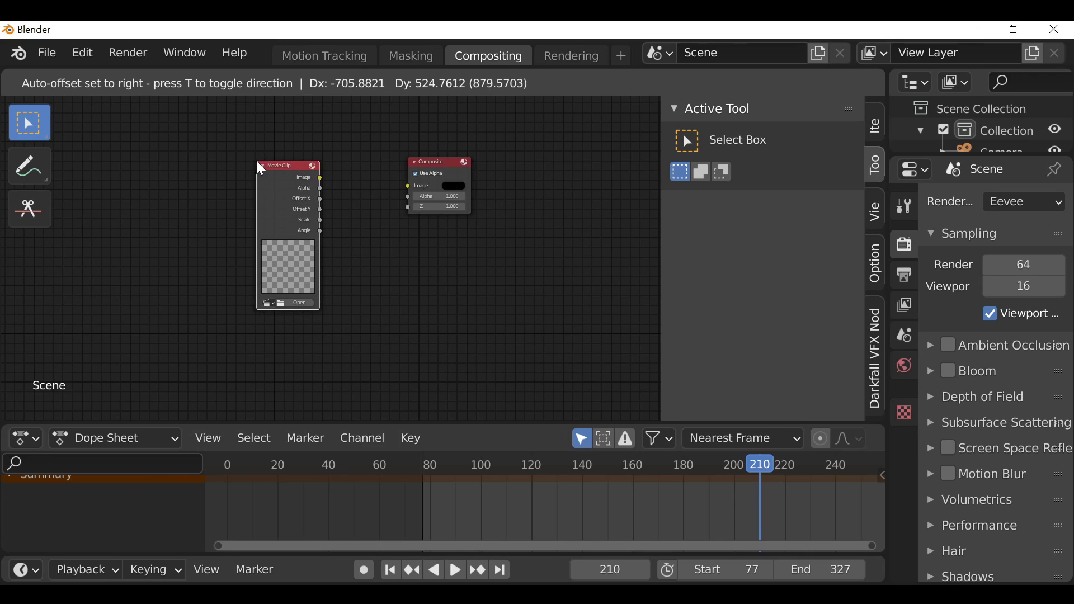
pyautogui.click(256, 162)
pyautogui.moveTo(325, 179); pyautogui.dragTo(456, 170)
pyautogui.scroll(3, 394, 226)
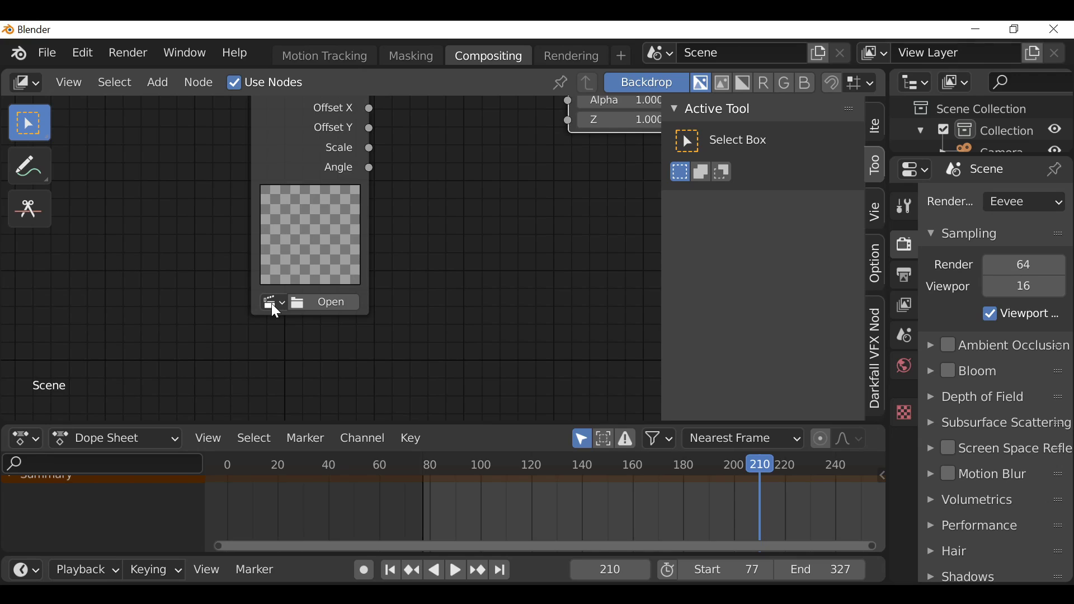
pyautogui.click(274, 303)
pyautogui.click(361, 332)
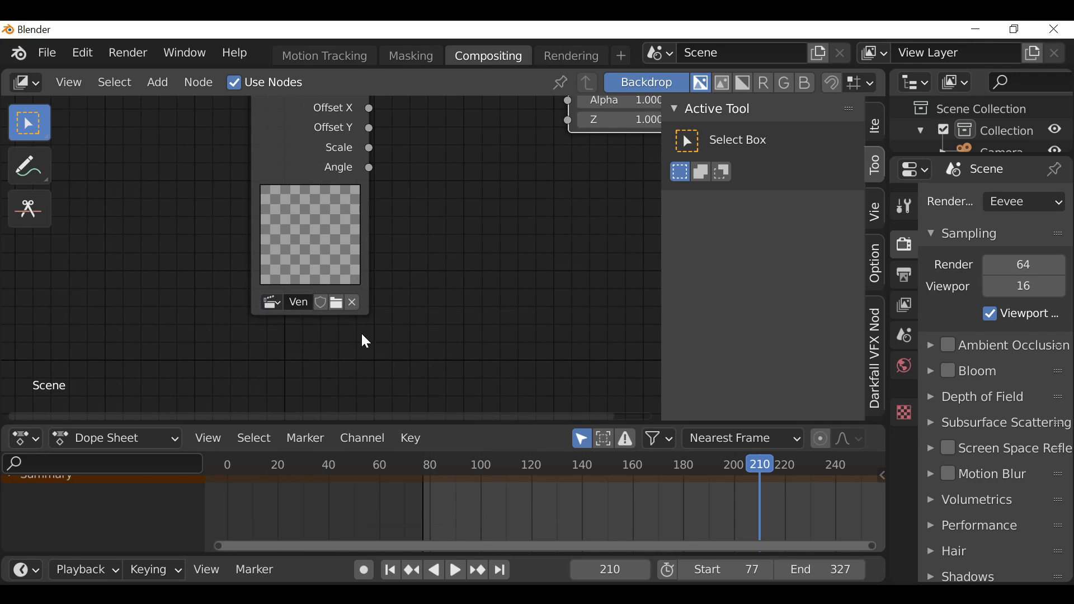
pyautogui.scroll(-7, 366, 324)
pyautogui.moveTo(381, 174); pyautogui.dragTo(357, 243, button='middle')
pyautogui.press('t')
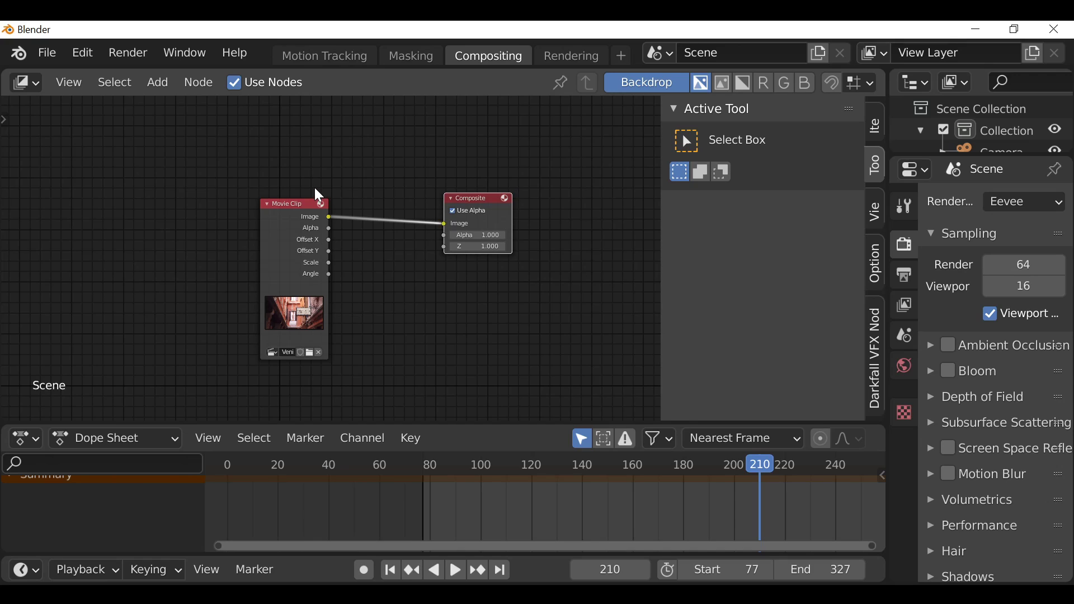
# Step: Add a Viewer node fed by the Movie Clip and fit the backdrop to the editor
pyautogui.keyDown('ctrl'); pyautogui.keyDown('shift'); pyautogui.click(290, 226); pyautogui.keyUp('shift'); pyautogui.keyUp('ctrl')
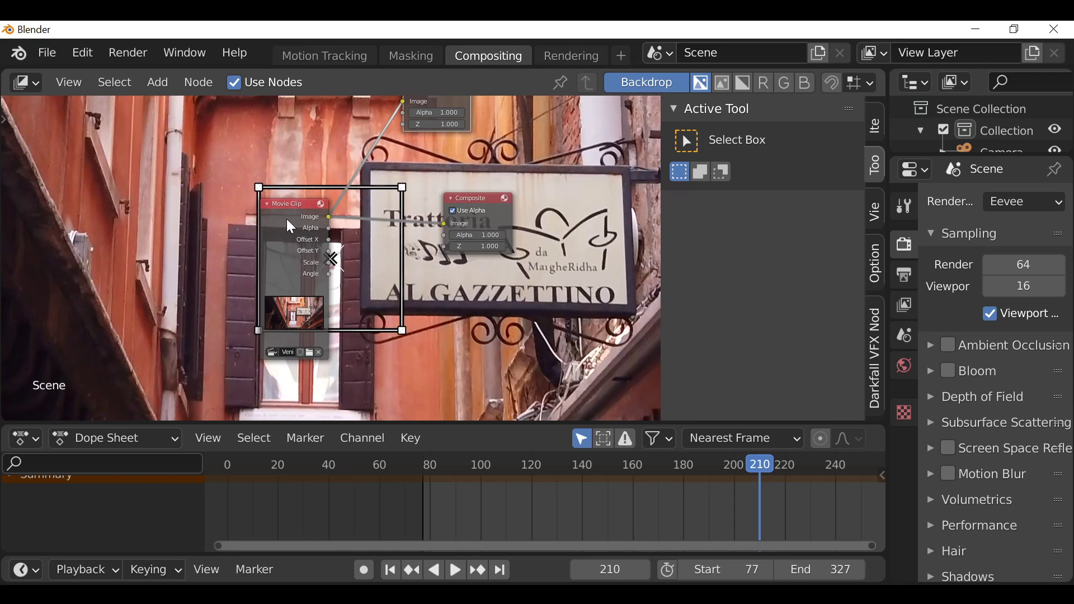
pyautogui.press('g')
pyautogui.click(495, 183)
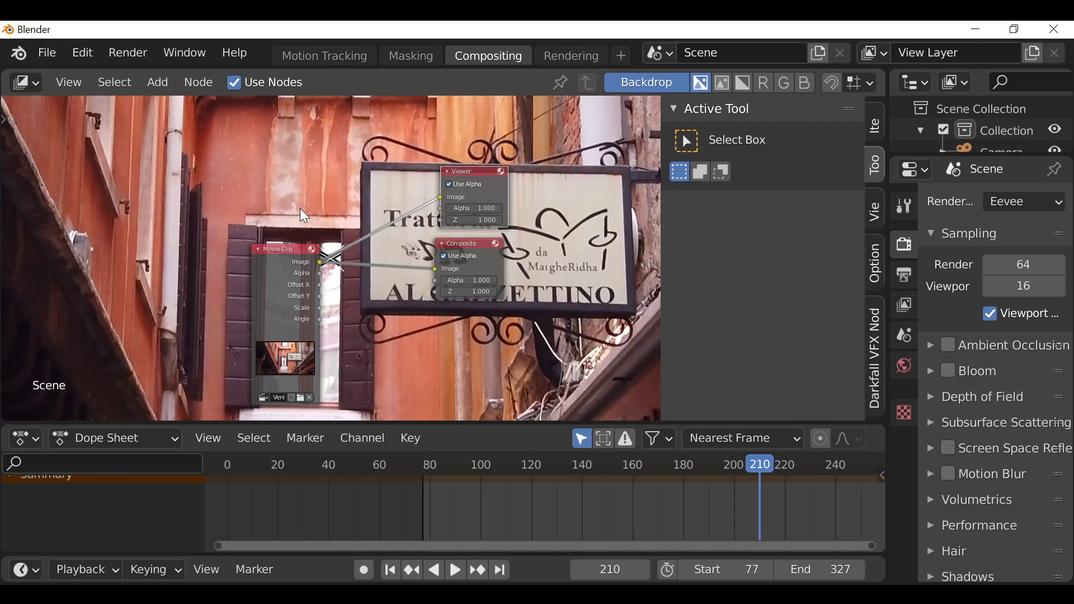
pyautogui.click(878, 213)
pyautogui.click(775, 268)
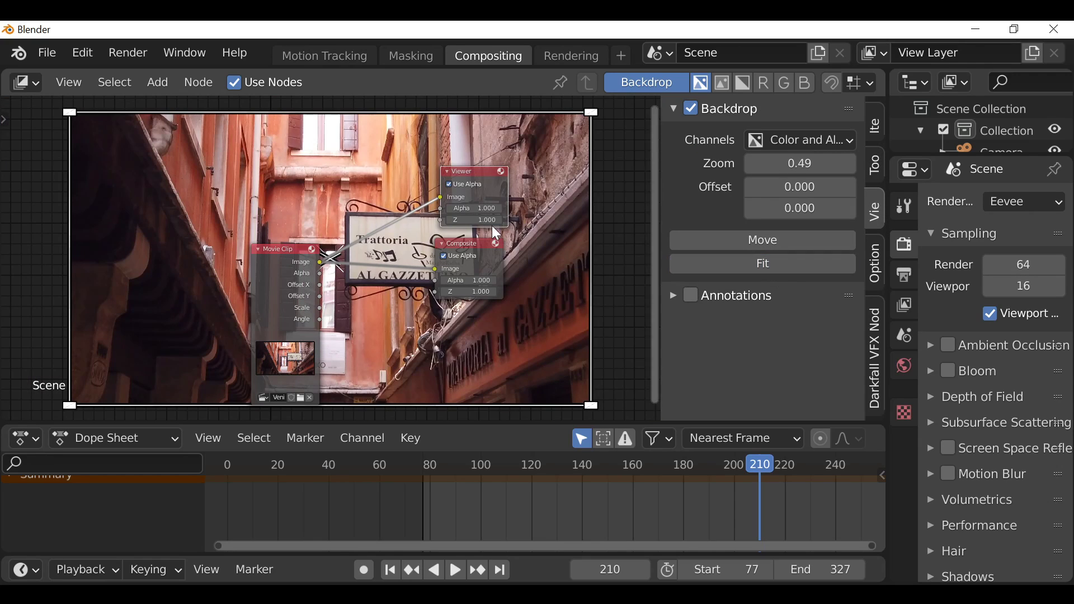
pyautogui.press('n')
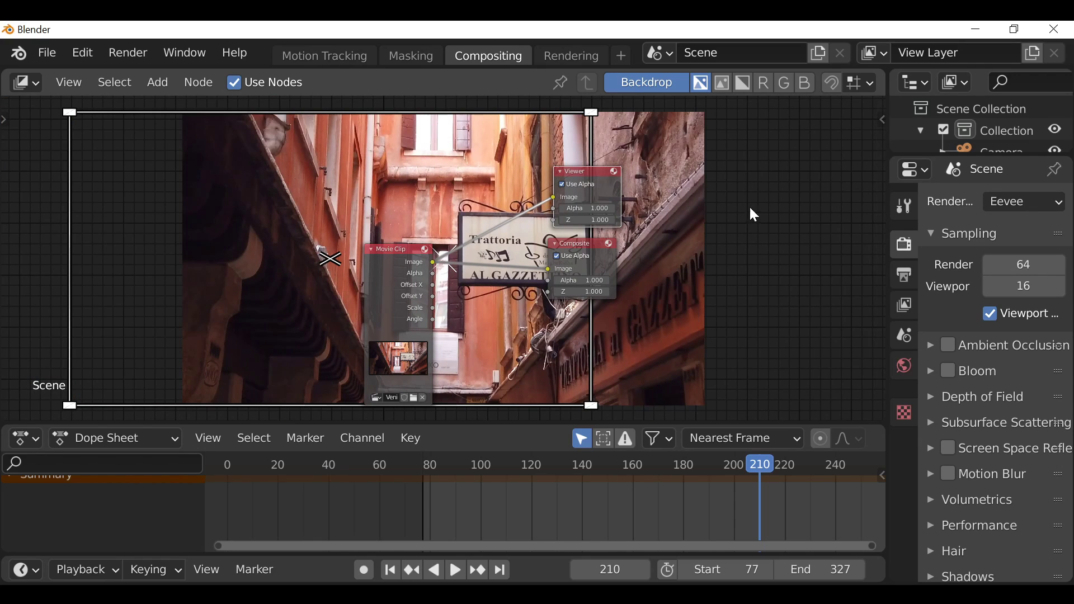
# Step: Move Movie Clip to the upper left and Viewer/Composite right, then return to frame 77
pyautogui.moveTo(380, 289); pyautogui.dragTo(146, 206)
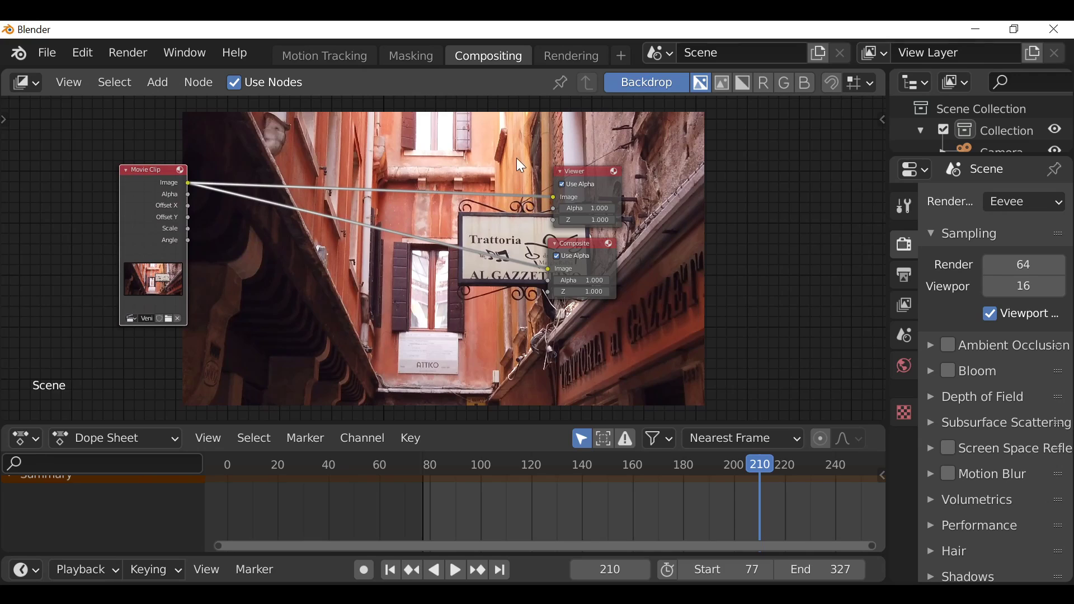
pyautogui.moveTo(618, 195); pyautogui.dragTo(798, 149)
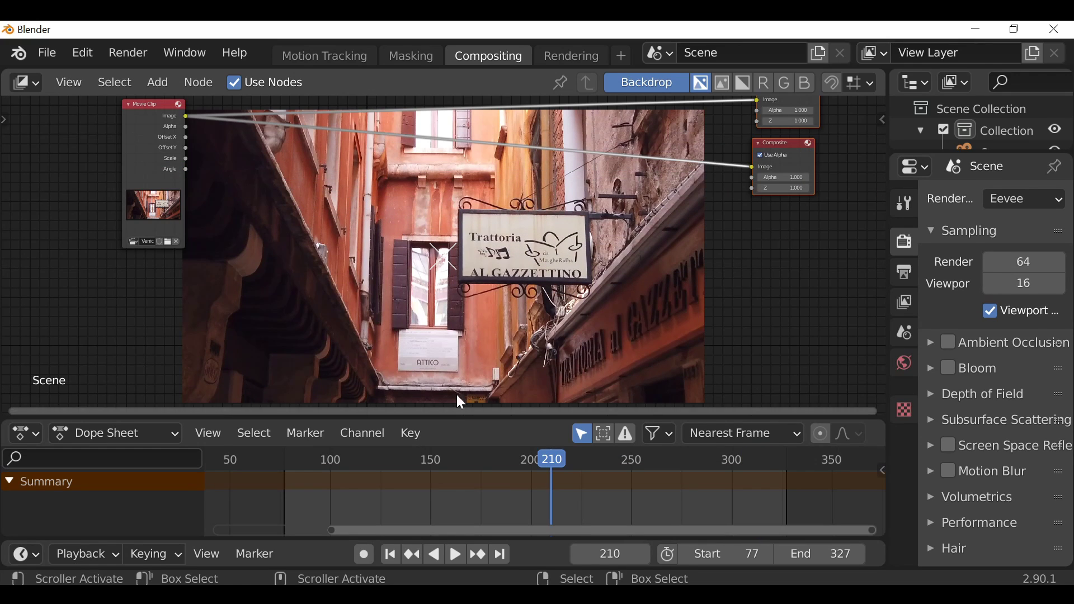
pyautogui.click(390, 556)
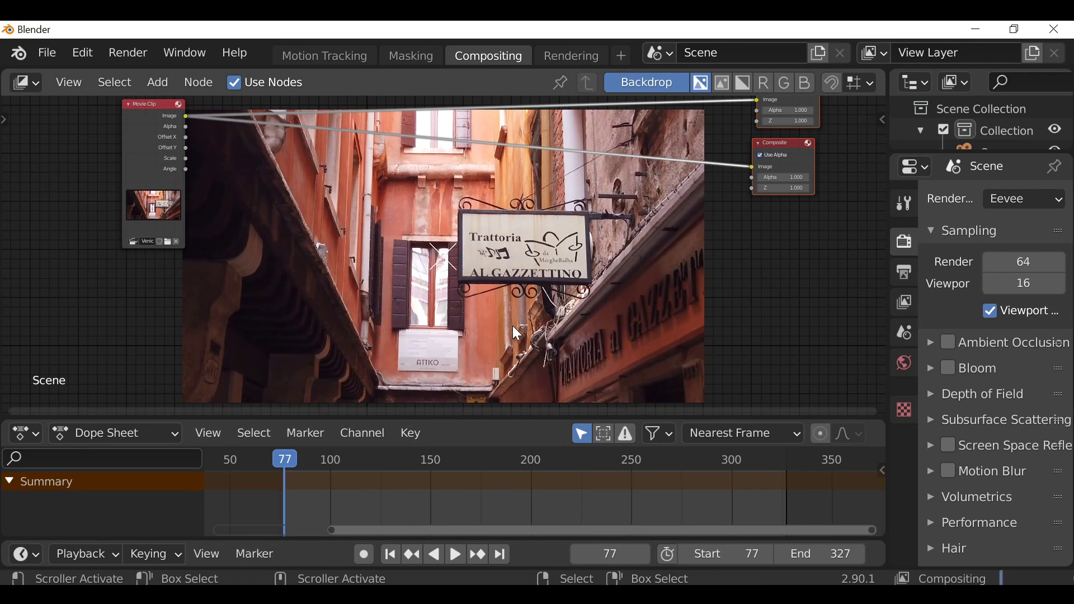
pyautogui.press('Home')
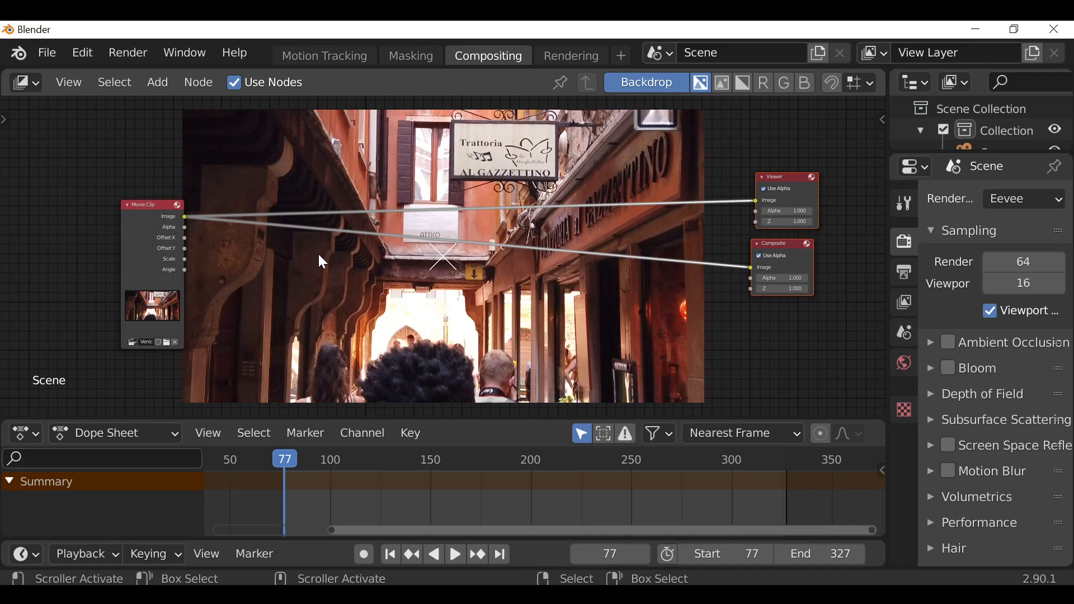
# Step: Insert a Mix node on the Movie Clip–Composite link and connect it to the Viewer
pyautogui.hotkey('shift', 'a')
pyautogui.moveTo(288, 292)
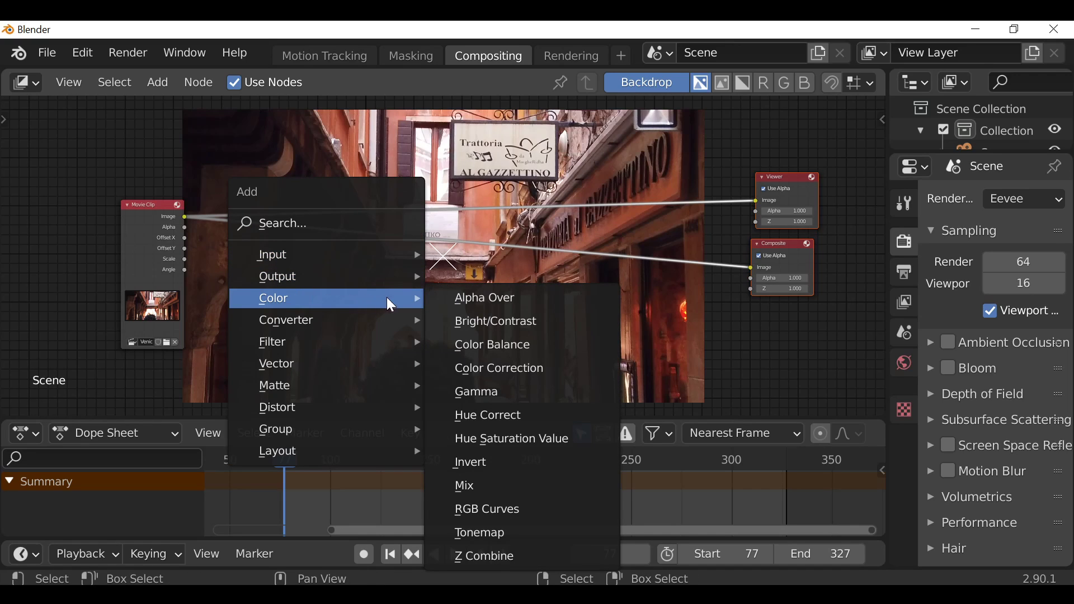
pyautogui.click(481, 482)
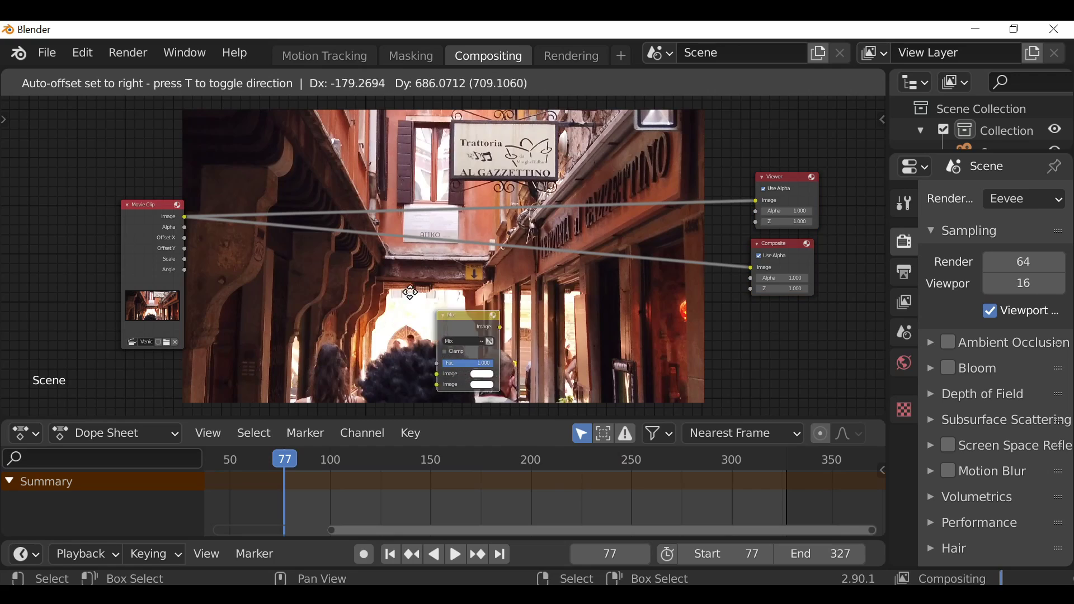
pyautogui.click(450, 237)
pyautogui.keyDown('ctrl'); pyautogui.keyDown('shift'); pyautogui.click(450, 230); pyautogui.keyUp('shift'); pyautogui.keyUp('ctrl')
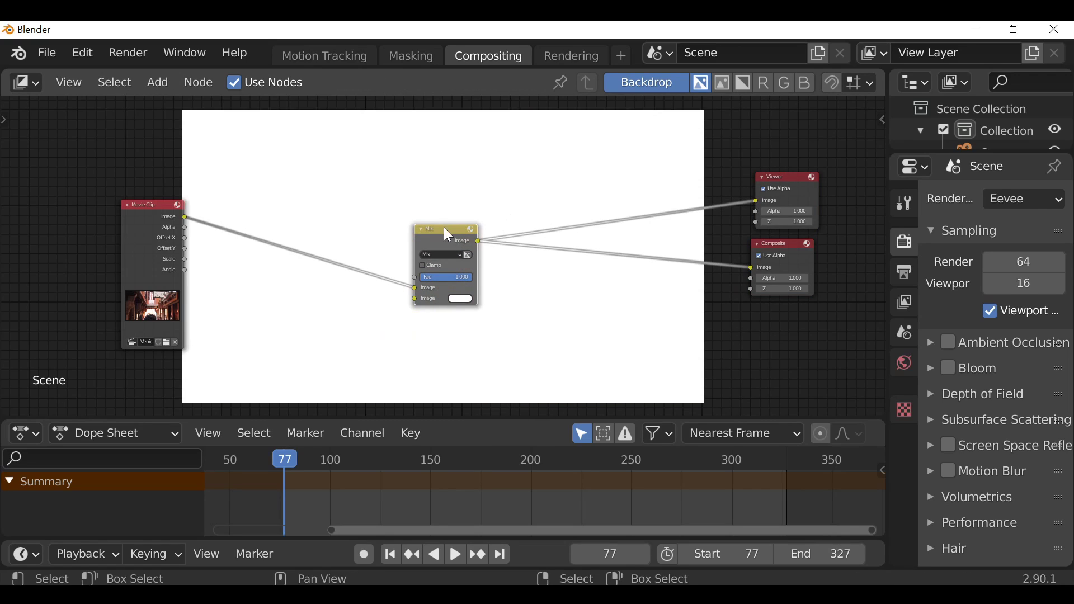
pyautogui.moveTo(444, 228); pyautogui.dragTo(463, 211)
# Step: Add a Plane Track Deform node from the Distort category
pyautogui.hotkey('shift', 'a')
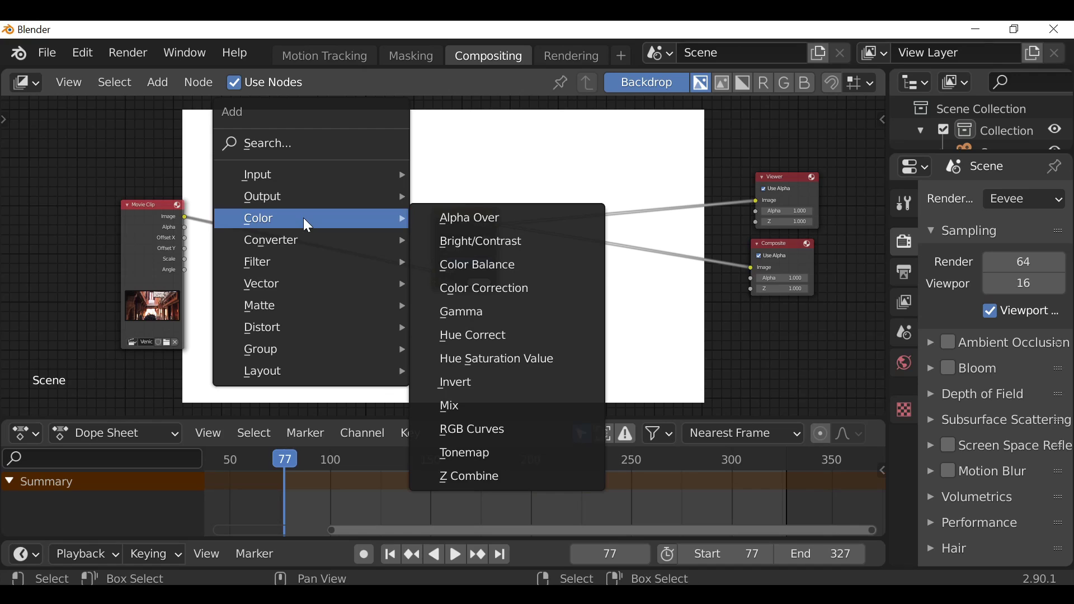
pyautogui.moveTo(270, 321)
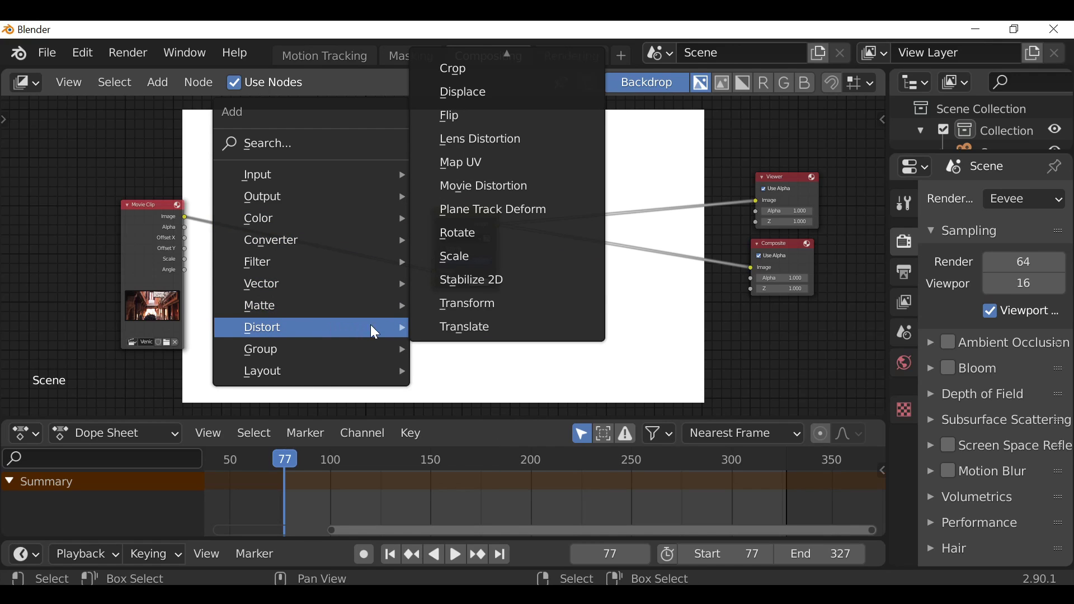
pyautogui.click(525, 209)
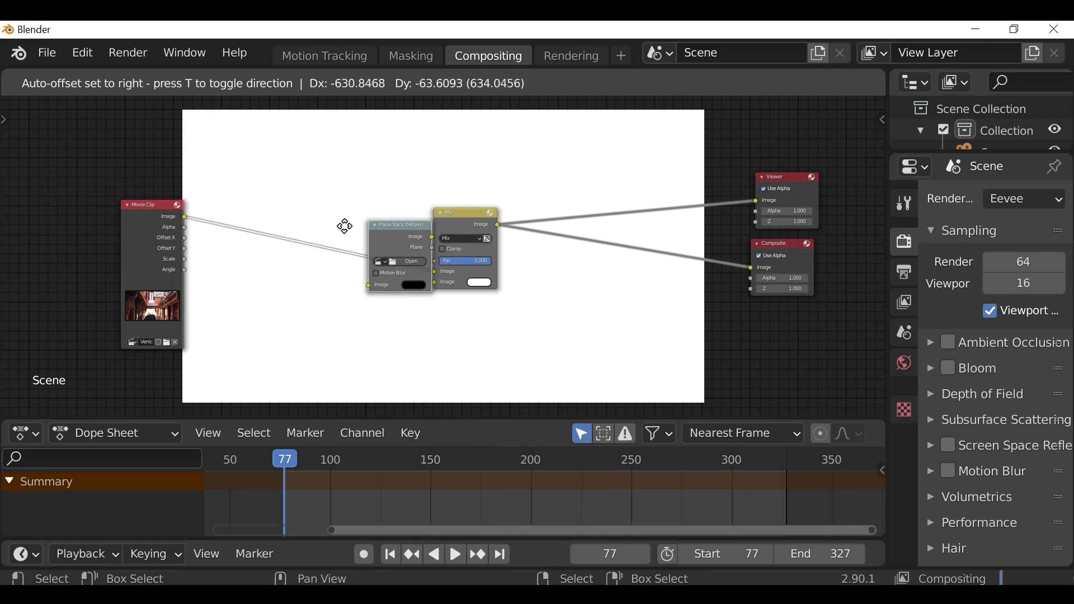
# Step: Set the Plane Track Deform to the Venice - 28205.mp4 clip, Camera object and Plane Track
pyautogui.click(296, 271)
pyautogui.moveTo(355, 250); pyautogui.dragTo(408, 207, button='middle')
pyautogui.scroll(3, 411, 201)
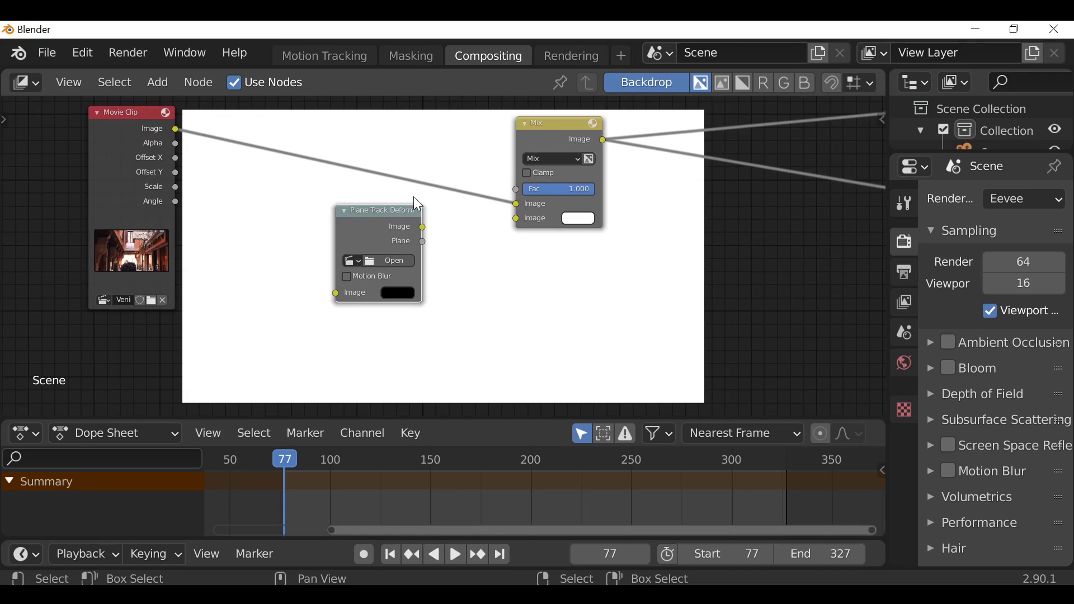
pyautogui.moveTo(337, 211); pyautogui.dragTo(338, 198)
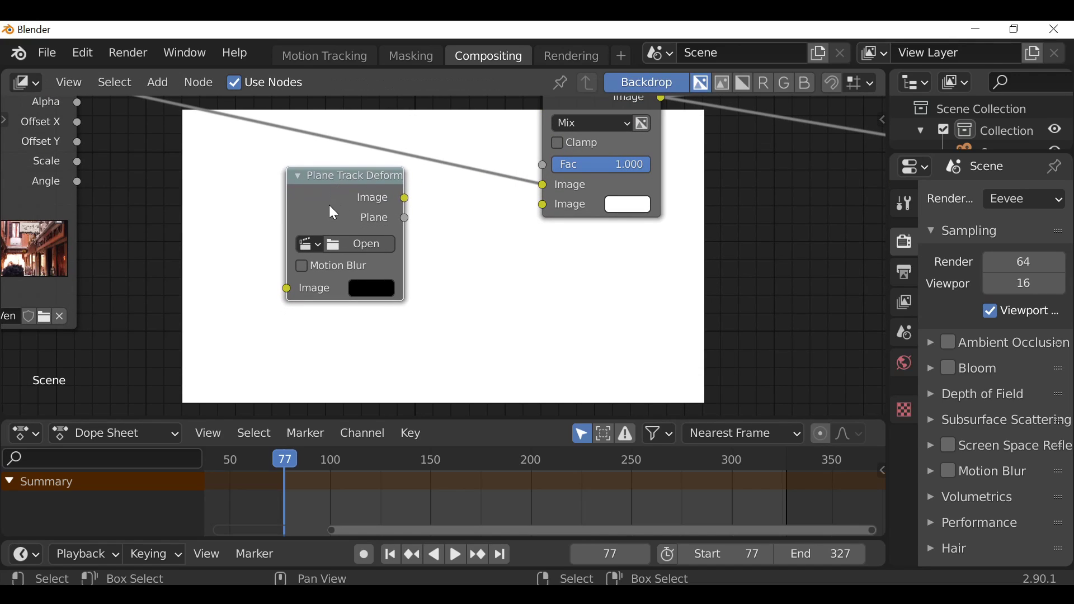
pyautogui.click(304, 244)
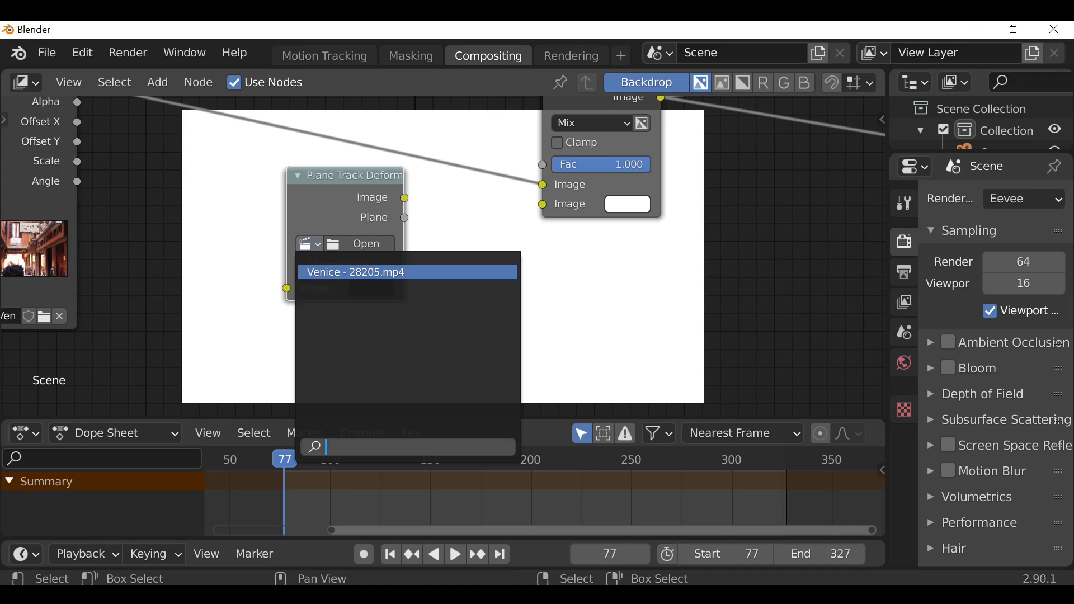
pyautogui.click(302, 273)
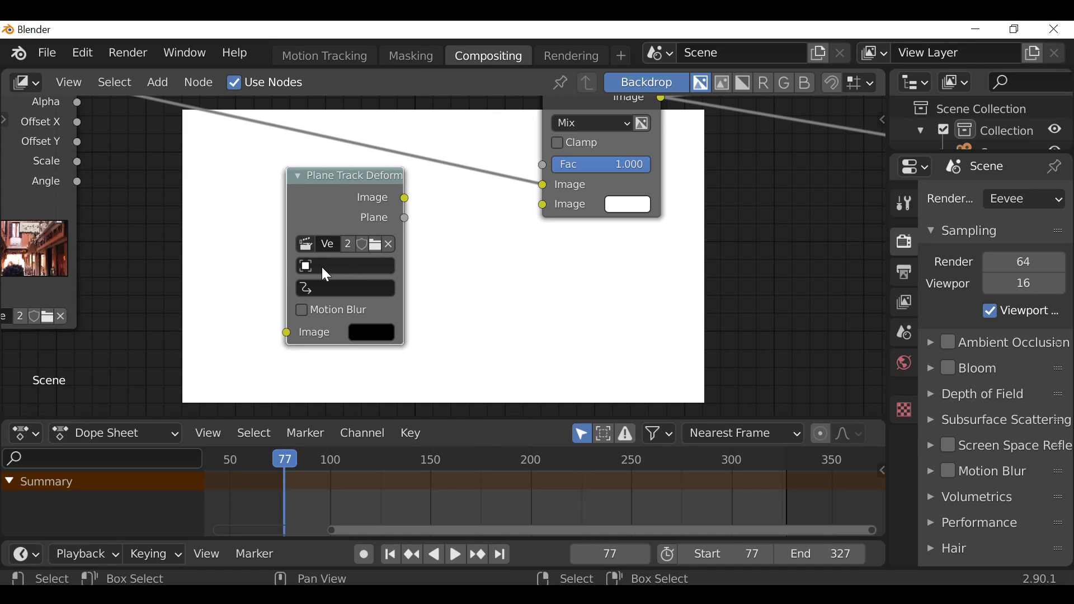
pyautogui.click(358, 267)
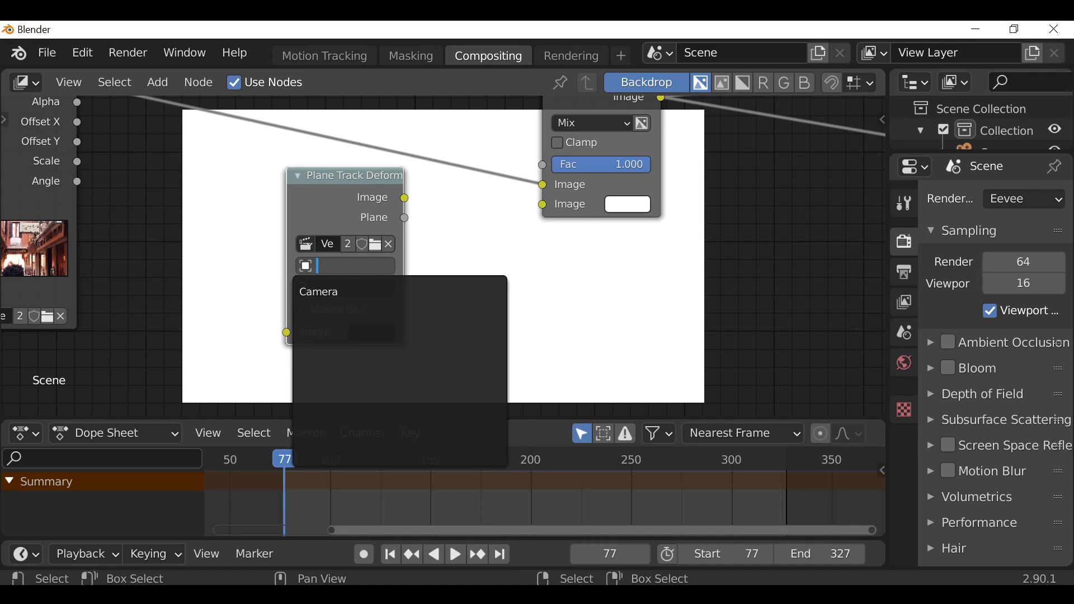
pyautogui.click(358, 291)
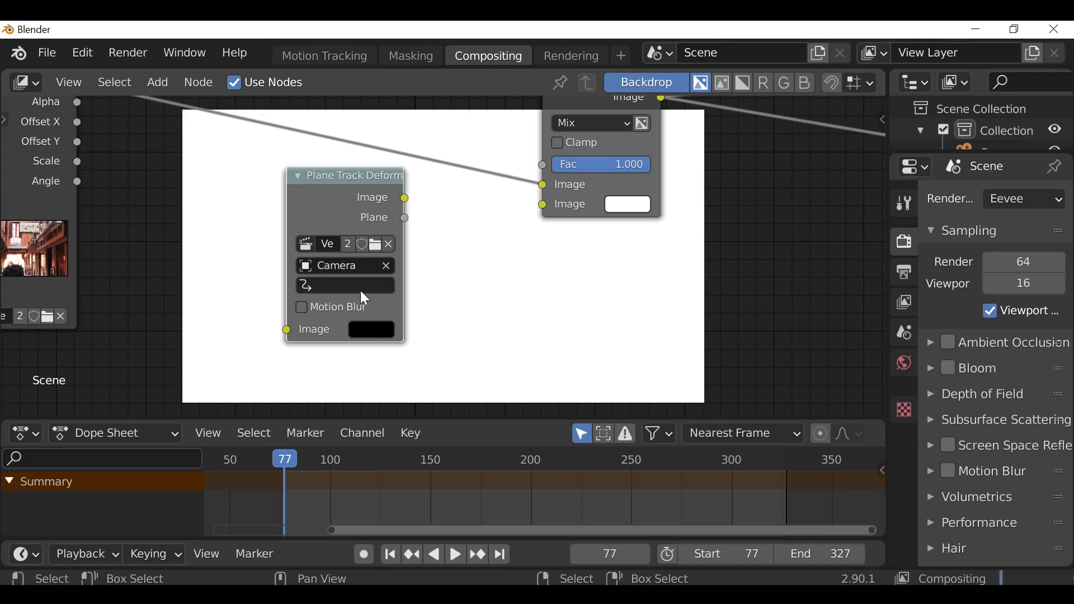
pyautogui.click(332, 287)
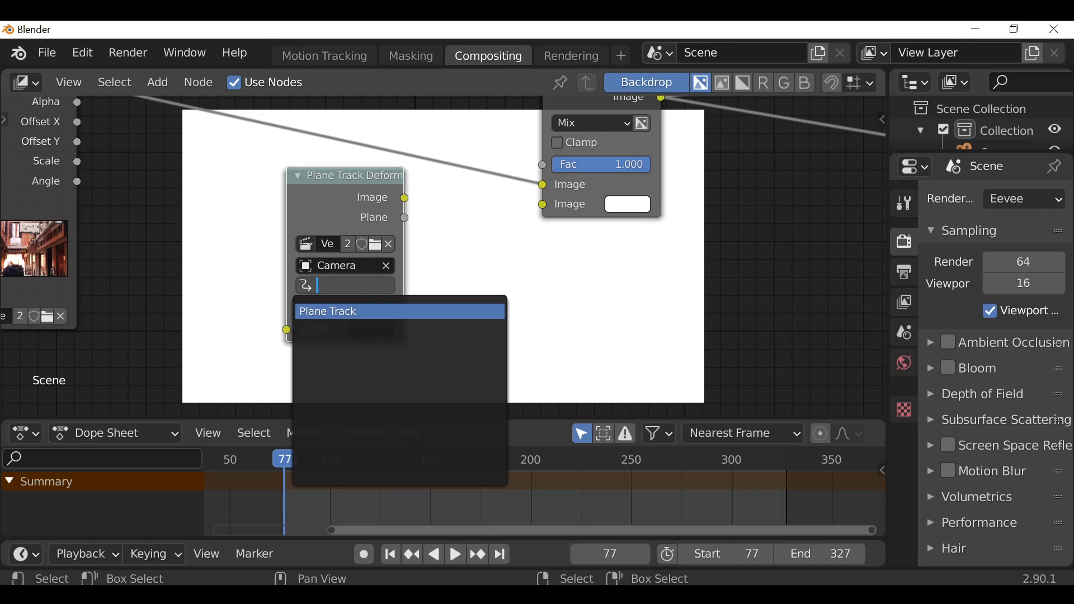
pyautogui.click(370, 311)
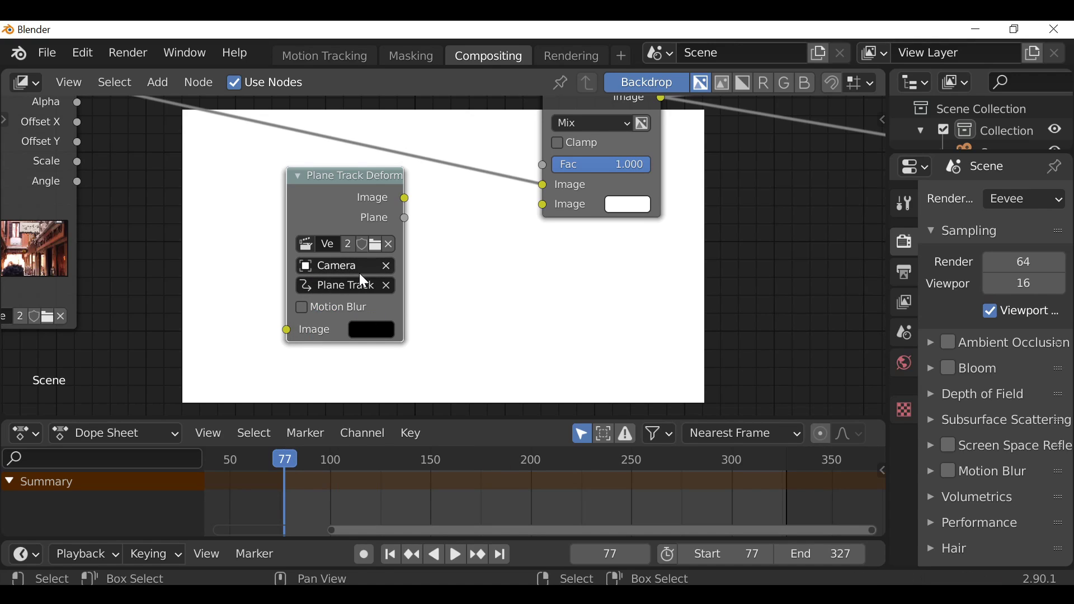
# Step: Link the deformed Image output to the Mix node's second Image input and enable Use Alpha
pyautogui.scroll(-1, 361, 261)
pyautogui.moveTo(409, 203); pyautogui.dragTo(535, 208)
pyautogui.moveTo(446, 257); pyautogui.dragTo(340, 269, button='middle')
pyautogui.moveTo(487, 300)
pyautogui.mouseDown(button='middle')
pyautogui.moveTo(453, 303)
pyautogui.moveTo(475, 317)
pyautogui.mouseUp(button='middle')
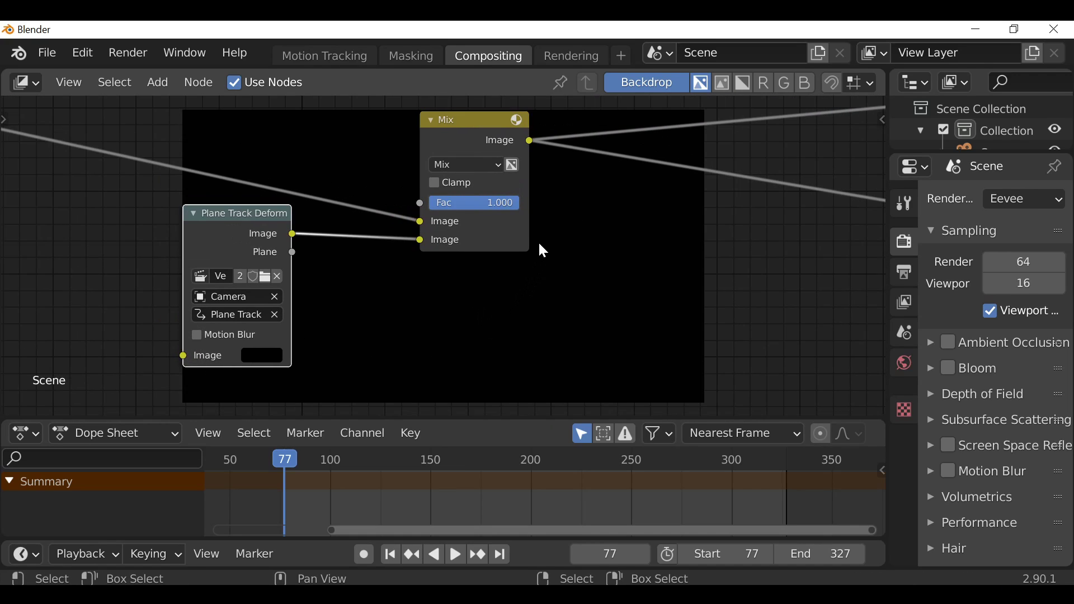
pyautogui.click(514, 165)
pyautogui.moveTo(500, 233); pyautogui.dragTo(356, 135, button='middle')
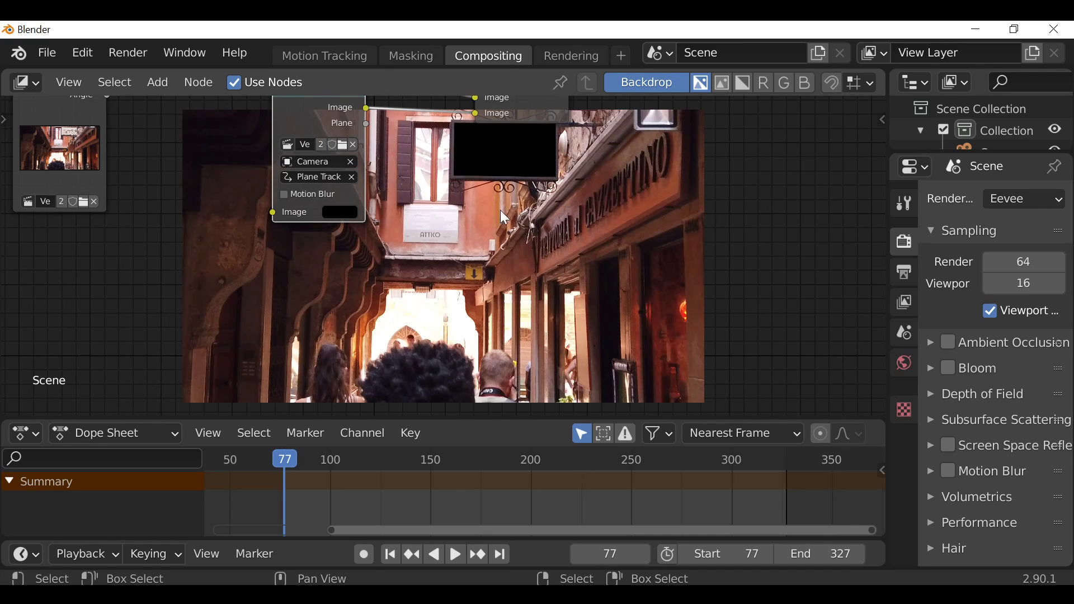
pyautogui.moveTo(176, 273)
pyautogui.mouseDown(button='middle')
pyautogui.moveTo(170, 290)
pyautogui.moveTo(169, 268)
pyautogui.mouseUp(button='middle')
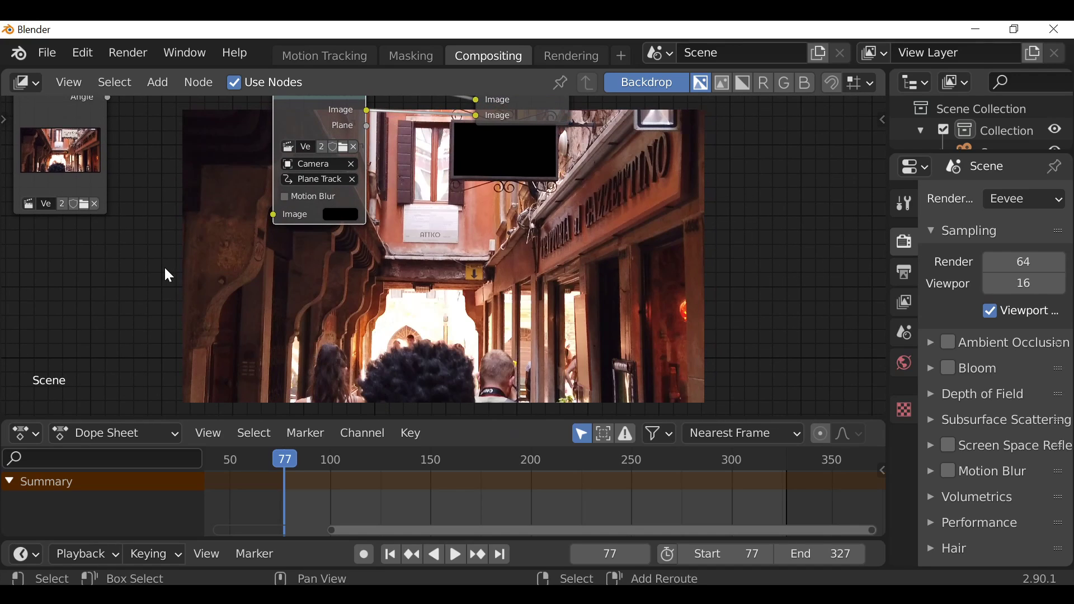
# Step: Add an Image node loading Untitled.png and feed it into the Plane Track Deform's Image input
pyautogui.hotkey('shift', 'a')
pyautogui.moveTo(146, 130)
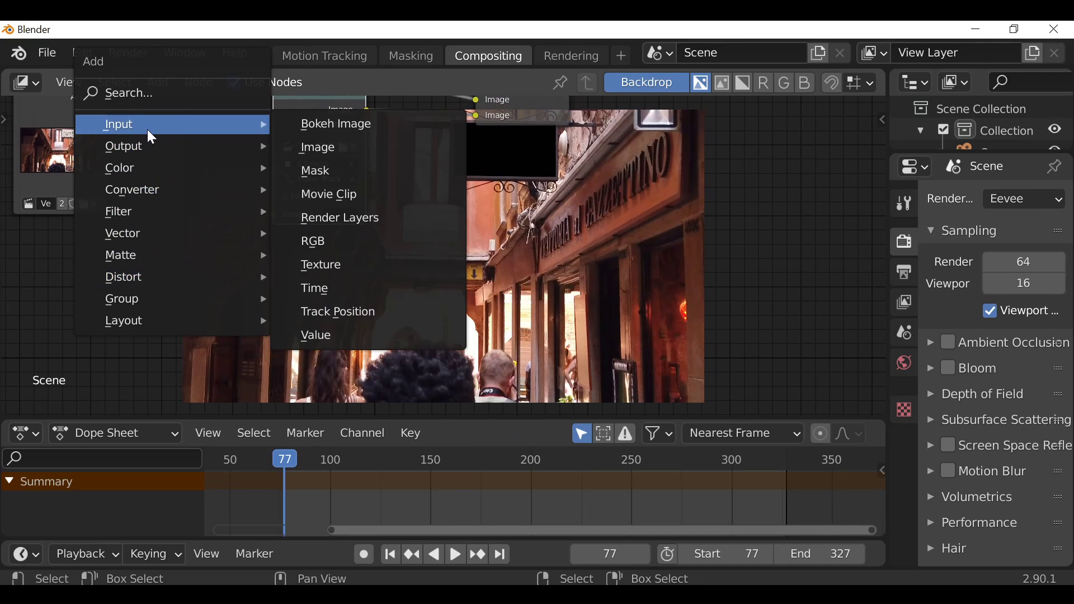
pyautogui.click(336, 147)
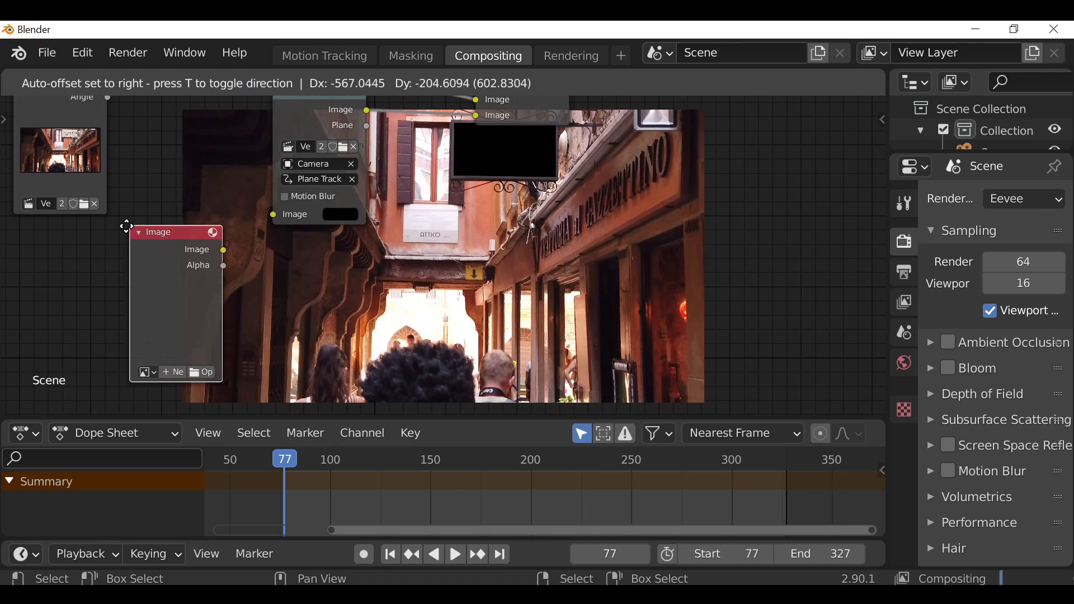
pyautogui.click(85, 245)
pyautogui.moveTo(217, 261); pyautogui.dragTo(273, 215)
pyautogui.moveTo(205, 331); pyautogui.dragTo(207, 309, button='middle')
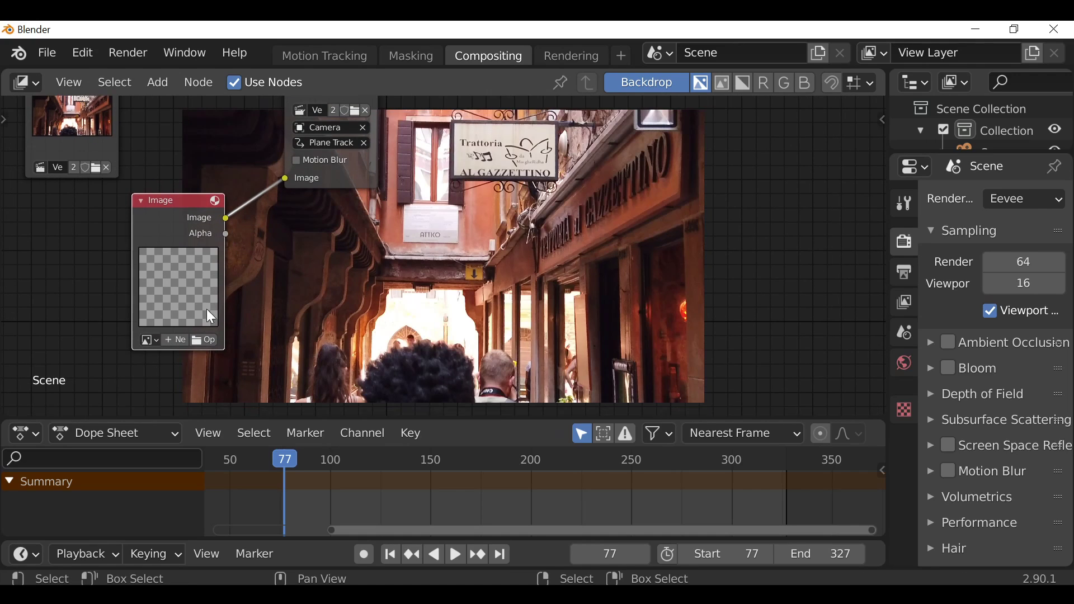
pyautogui.click(211, 339)
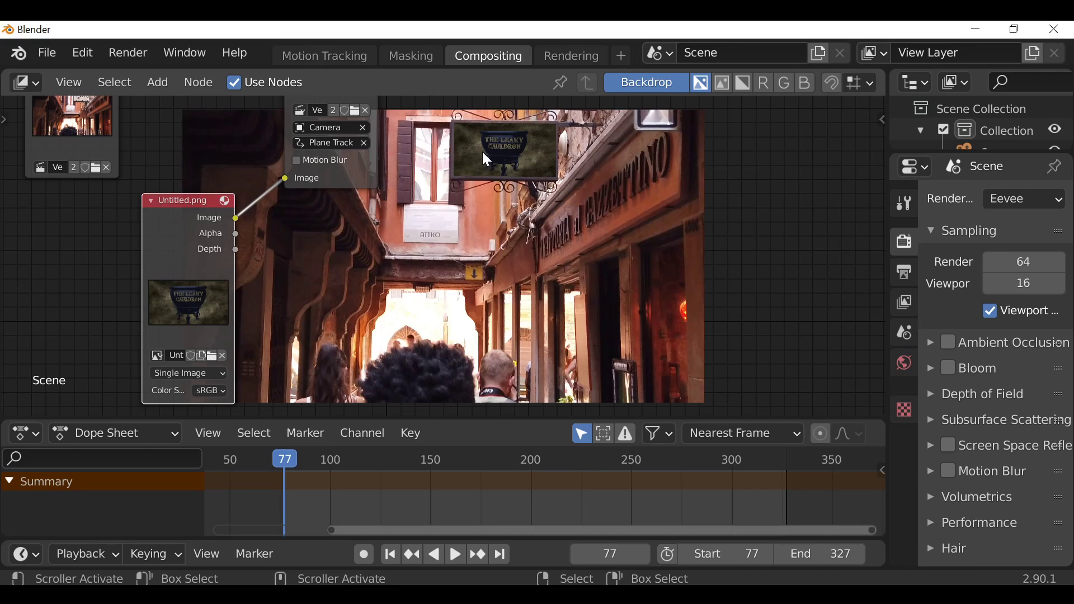
# Step: Enable Motion Blur on the Plane Track Deform node
pyautogui.moveTo(356, 281); pyautogui.dragTo(240, 375, button='middle')
pyautogui.click(188, 257)
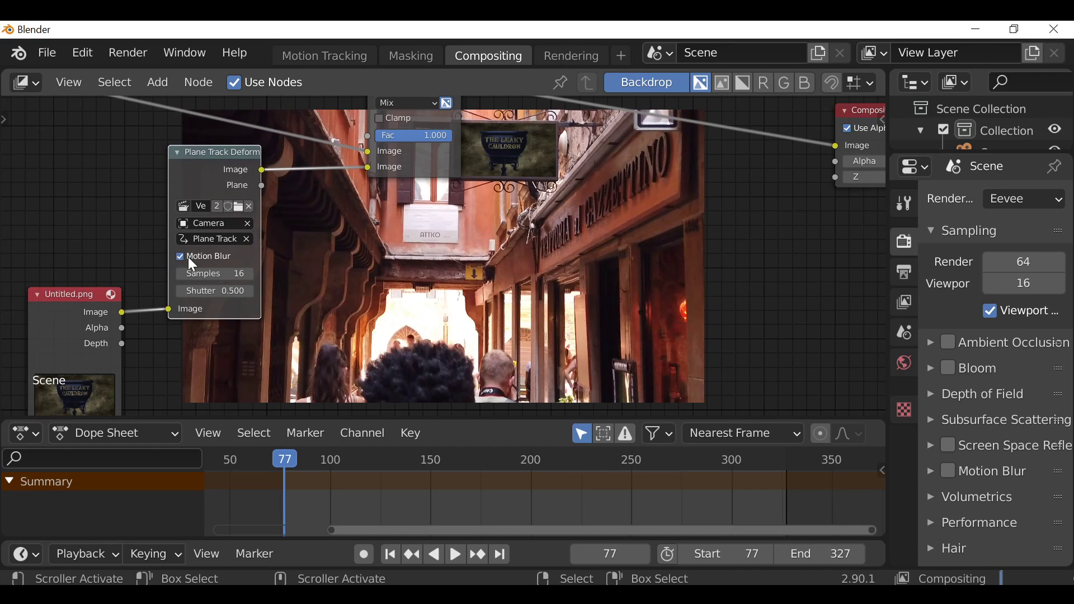
pyautogui.moveTo(448, 237); pyautogui.dragTo(402, 207, button='middle')
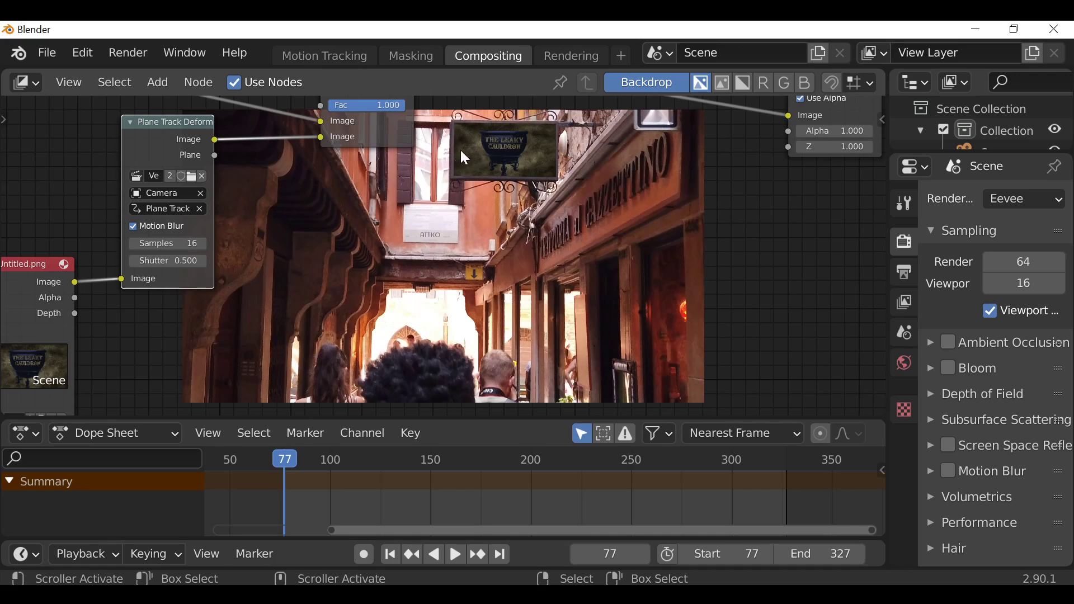
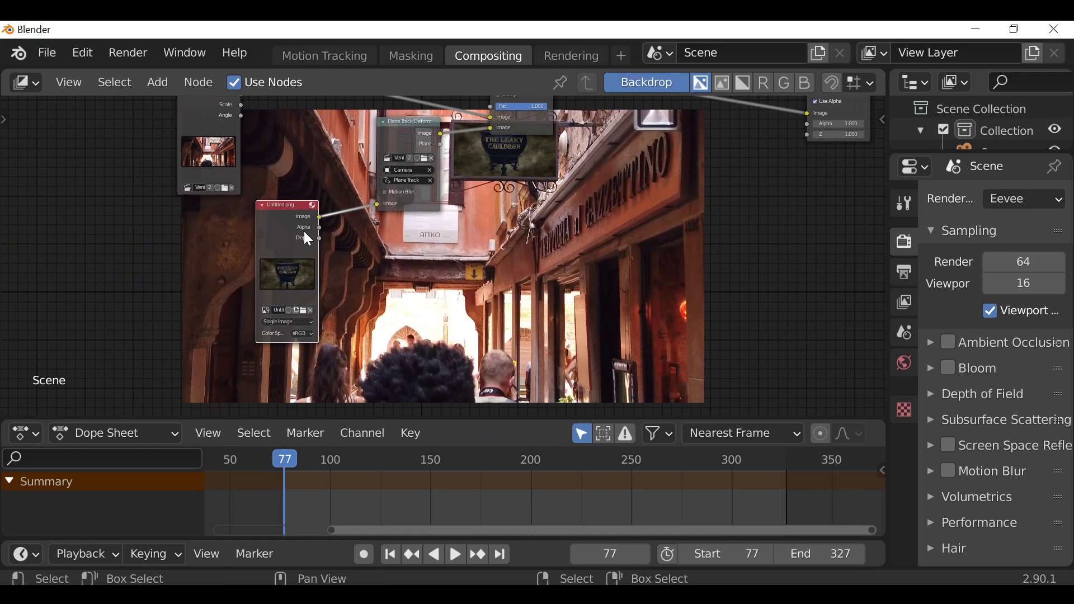
# Step: Move the Untitled.png sign image node to the far left of the graph and re-centre the view
pyautogui.moveTo(302, 226); pyautogui.dragTo(54, 276)
pyautogui.moveTo(153, 253); pyautogui.dragTo(214, 166, button='middle')
pyautogui.scroll(2, 285, 214)
pyautogui.moveTo(105, 182)
pyautogui.mouseDown()
pyautogui.moveTo(107, 208)
pyautogui.moveTo(118, 196)
pyautogui.mouseUp()
pyautogui.scroll(-3, 189, 176)
pyautogui.moveTo(155, 195); pyautogui.dragTo(140, 214, button='middle')
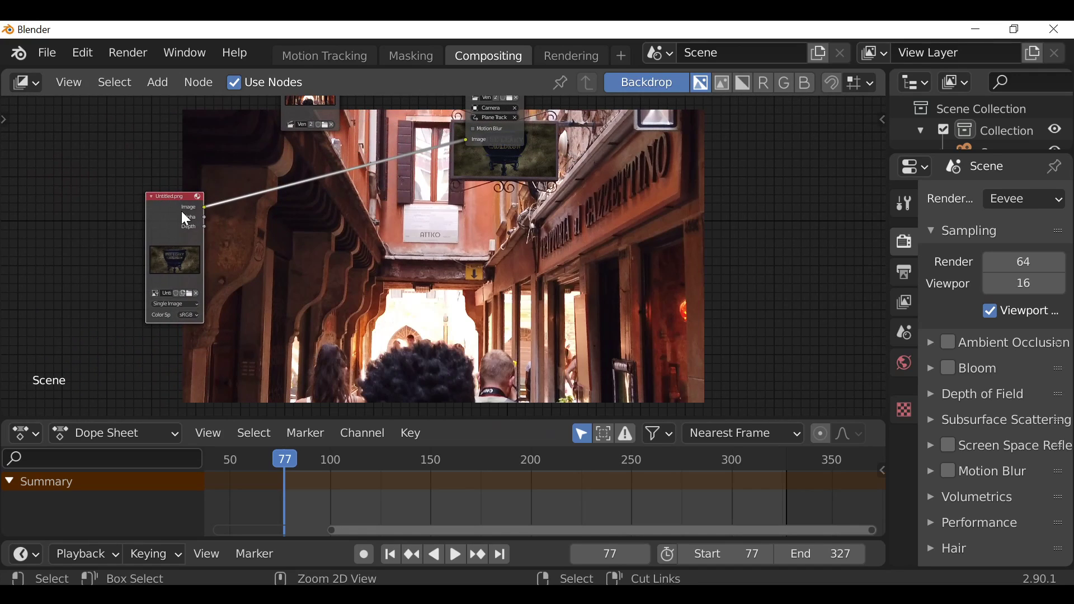
pyautogui.moveTo(183, 211); pyautogui.dragTo(179, 188)
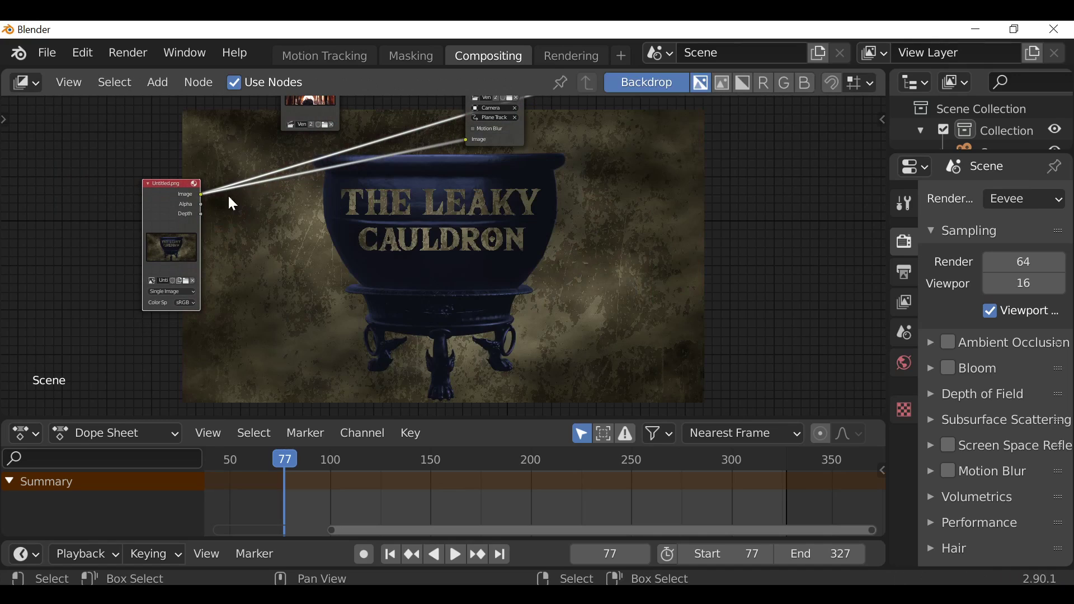
pyautogui.moveTo(461, 145); pyautogui.dragTo(375, 141, button='middle')
# Step: Insert a Mix colour node onto the sign image's link
pyautogui.hotkey('shift', 'a')
pyautogui.moveTo(199, 270)
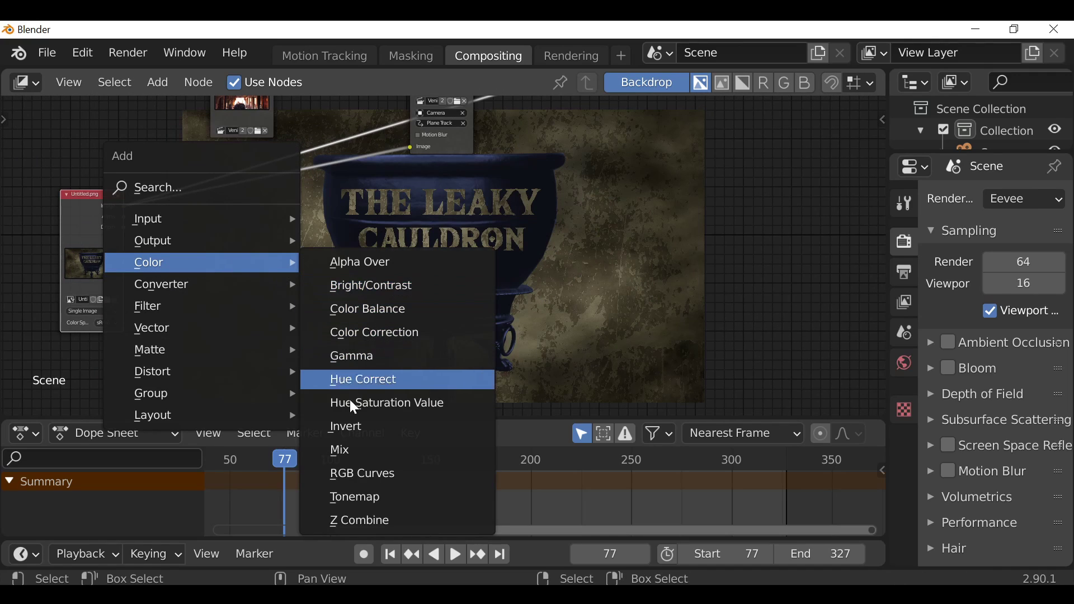
pyautogui.click(357, 452)
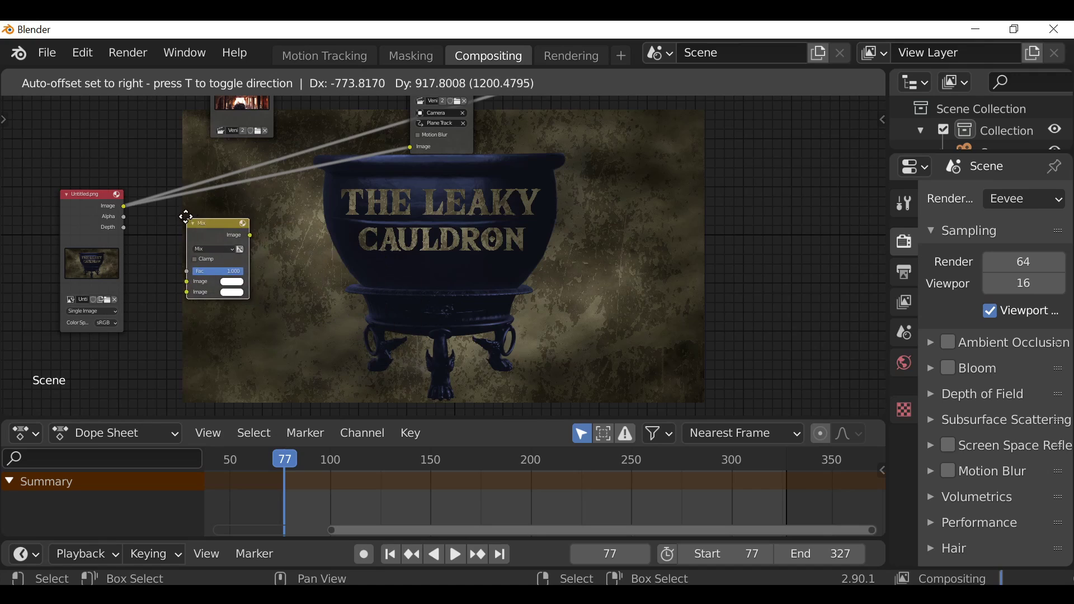
pyautogui.click(291, 166)
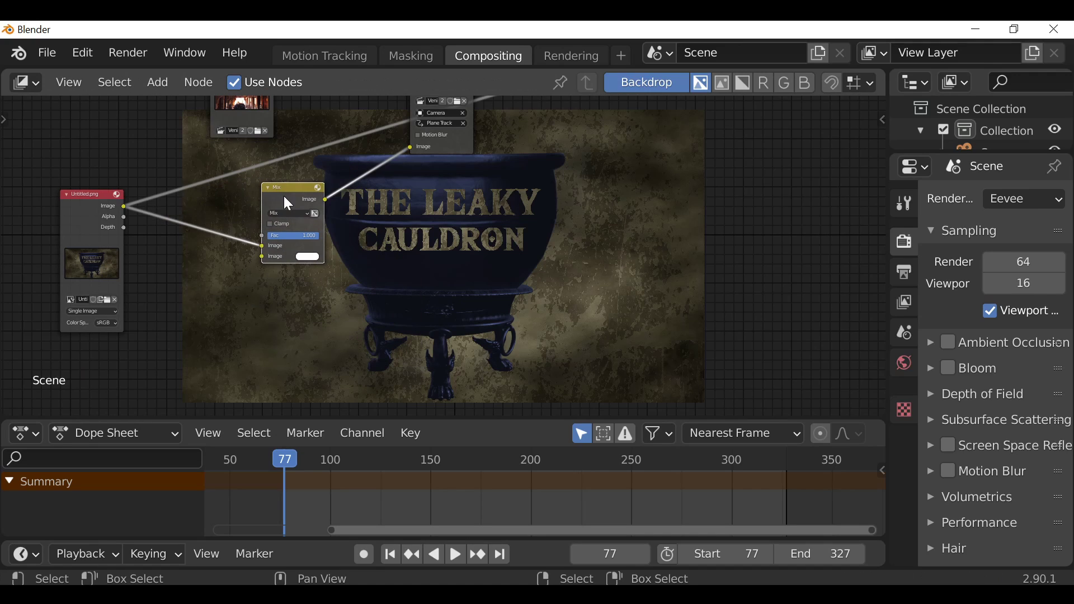
pyautogui.moveTo(302, 191)
pyautogui.mouseDown()
pyautogui.moveTo(281, 193)
pyautogui.moveTo(321, 178)
pyautogui.moveTo(311, 184)
pyautogui.mouseUp()
# Step: Add a Box Mask driving the Mix factor, sized 1.120 wide and 0.680 high
pyautogui.hotkey('shift', 'a')
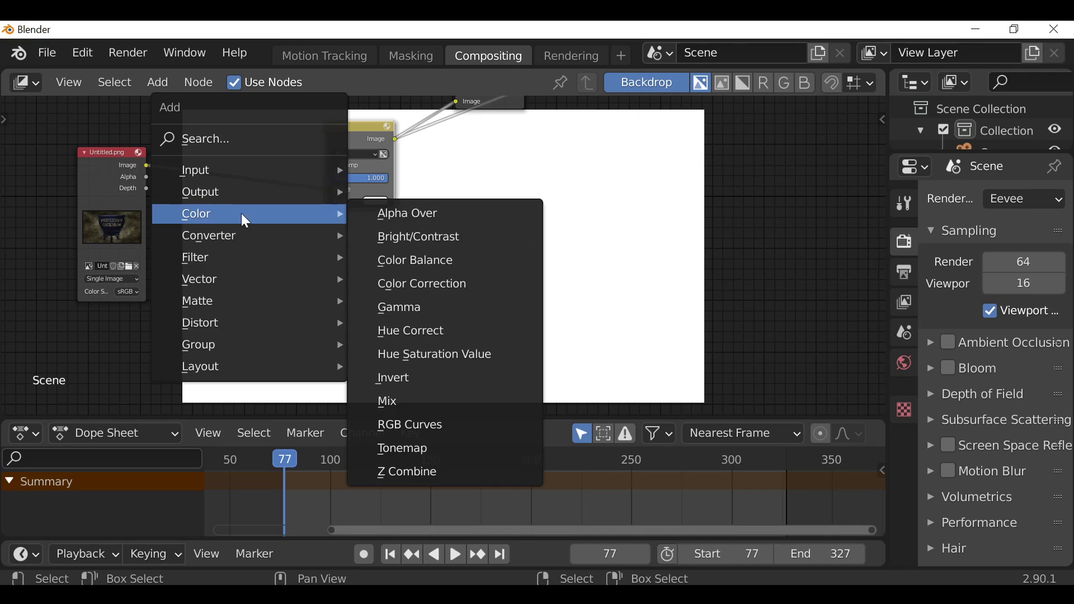
pyautogui.moveTo(204, 300)
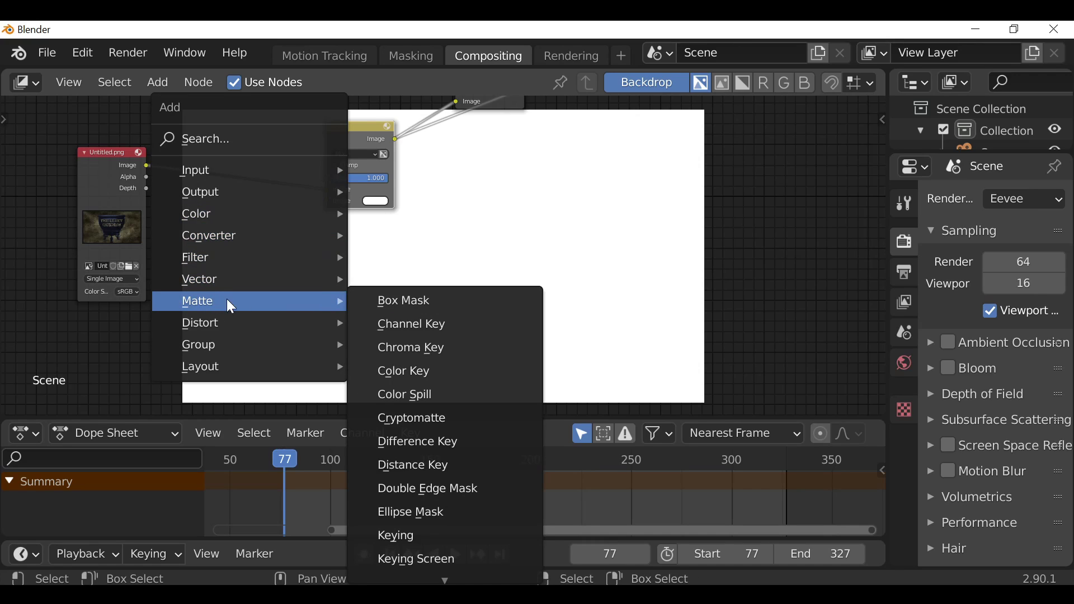
pyautogui.click(414, 300)
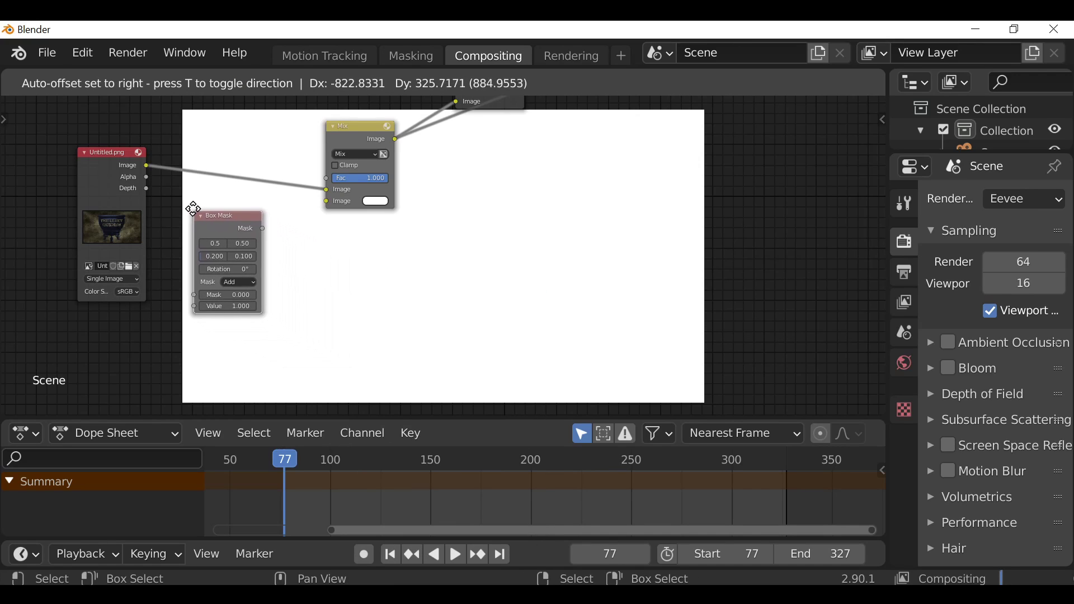
pyautogui.click(227, 233)
pyautogui.moveTo(231, 222); pyautogui.dragTo(307, 163)
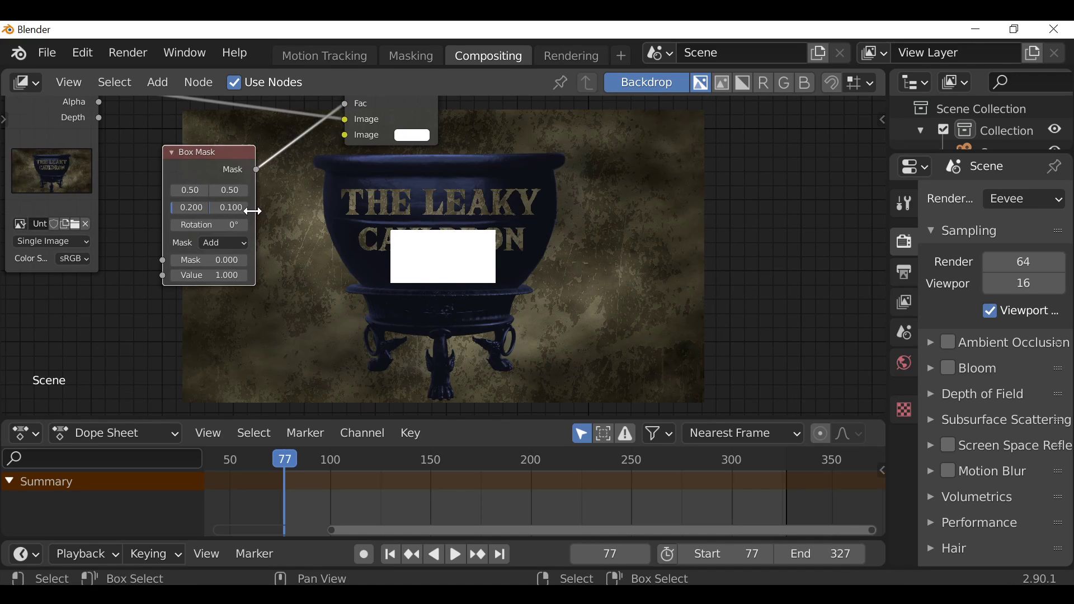
pyautogui.moveTo(253, 211); pyautogui.dragTo(277, 210)
pyautogui.moveTo(206, 208); pyautogui.dragTo(240, 211)
pyautogui.scroll(-1, 351, 235)
pyautogui.moveTo(351, 235); pyautogui.dragTo(356, 269, button='middle')
pyautogui.moveTo(264, 236); pyautogui.dragTo(256, 137)
pyautogui.moveTo(137, 181); pyautogui.dragTo(97, 244)
pyautogui.moveTo(264, 157); pyautogui.dragTo(267, 160)
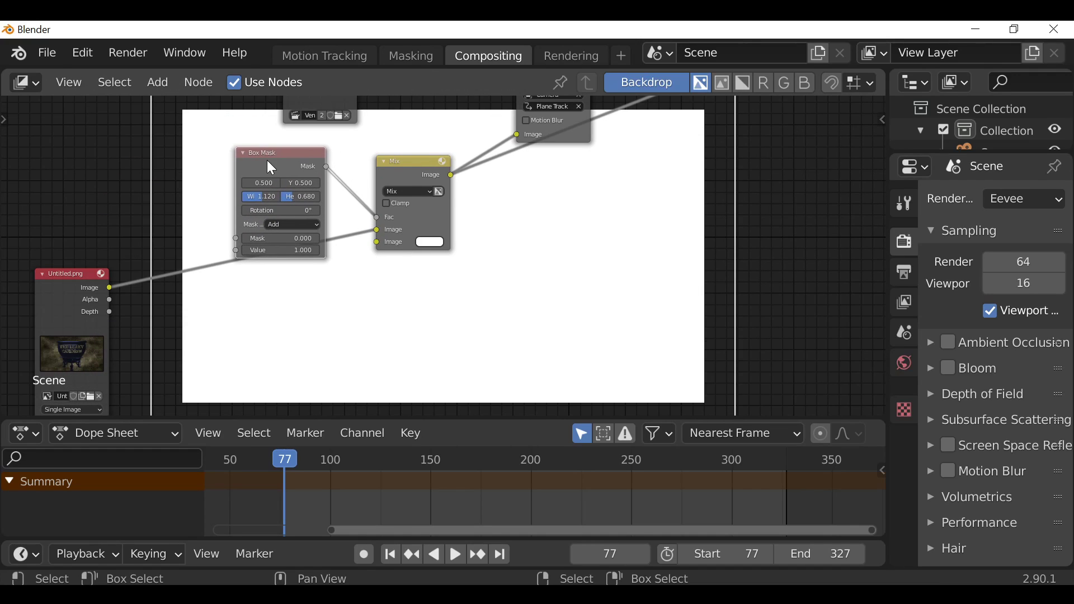
# Step: Duplicate the Box Mask into the first mask's Mask input and shrink it to 0.784 × 0.317
pyautogui.hotkey('shift', 'd')
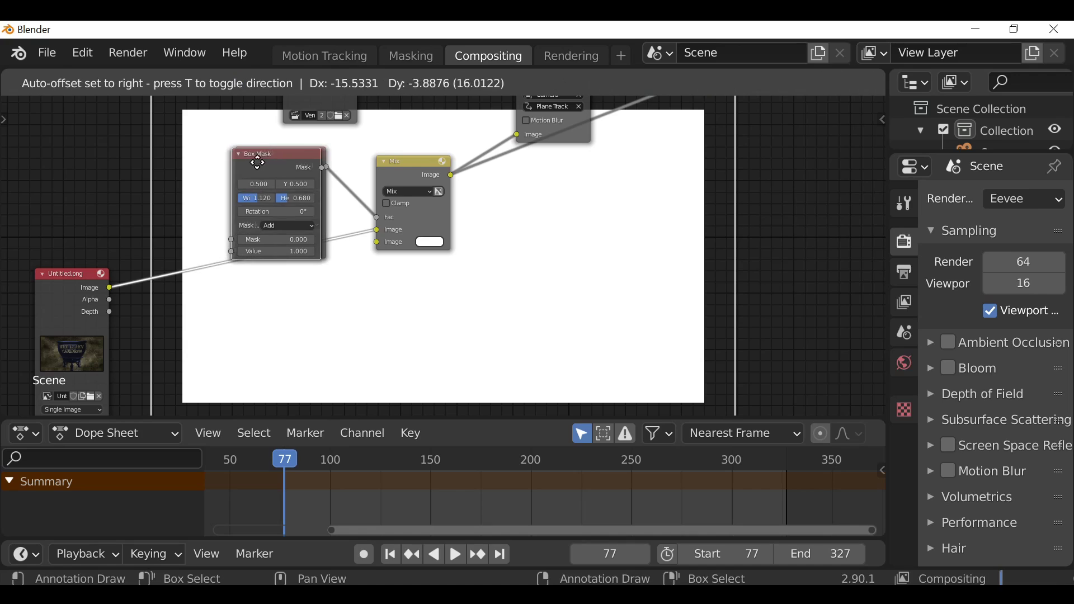
pyautogui.click(129, 154)
pyautogui.scroll(3, 230, 163)
pyautogui.moveTo(252, 149); pyautogui.dragTo(338, 273)
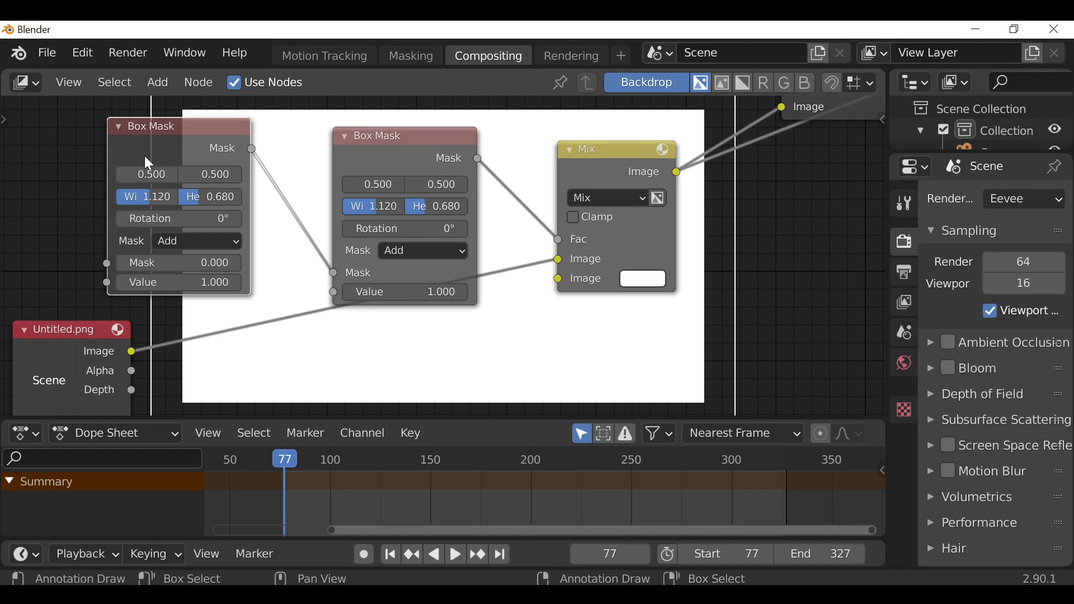
pyautogui.scroll(-3, 144, 156)
pyautogui.moveTo(203, 152); pyautogui.dragTo(185, 147)
pyautogui.scroll(2, 184, 146)
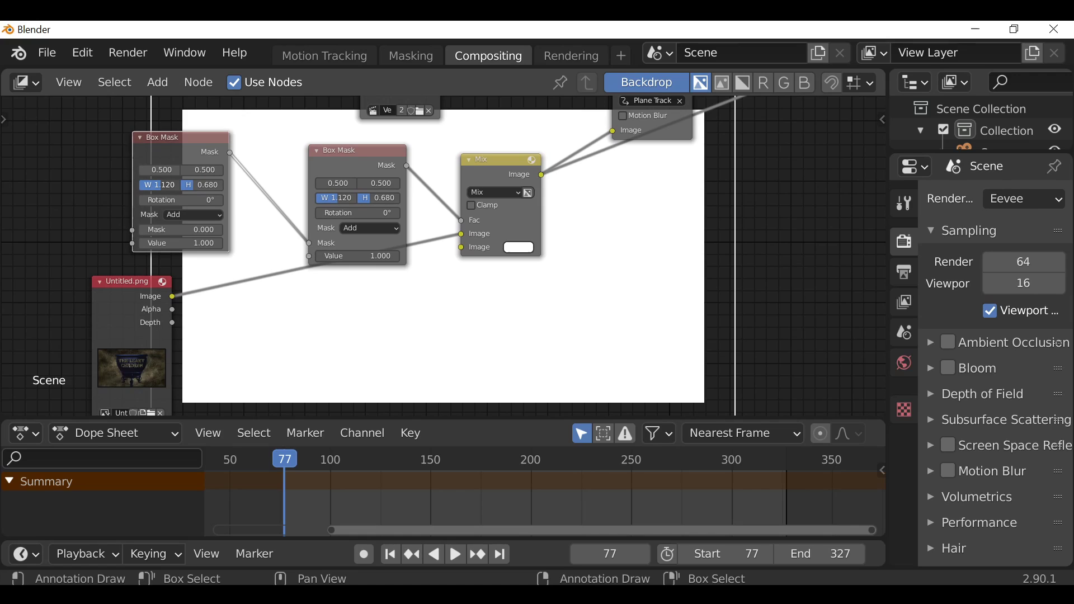
pyautogui.moveTo(185, 187)
pyautogui.mouseDown()
pyautogui.moveTo(163, 186)
pyautogui.moveTo(187, 186)
pyautogui.mouseUp()
pyautogui.scroll(3, 381, 312)
pyautogui.moveTo(382, 311); pyautogui.dragTo(360, 309, button='middle')
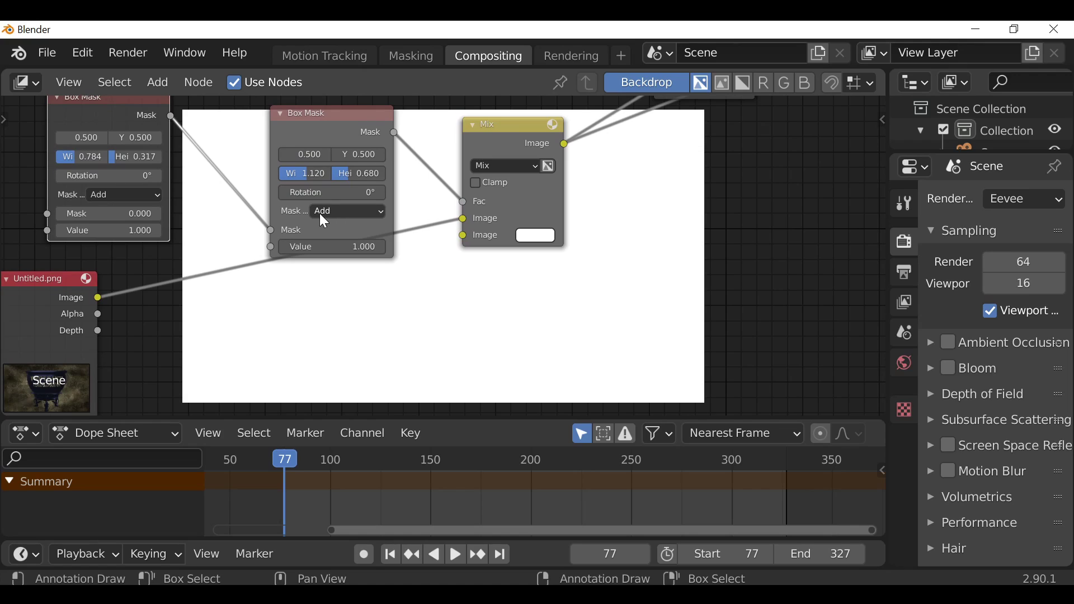
# Step: Set the outer mask type to Not and make the Mix node's second colour black
pyautogui.click(334, 211)
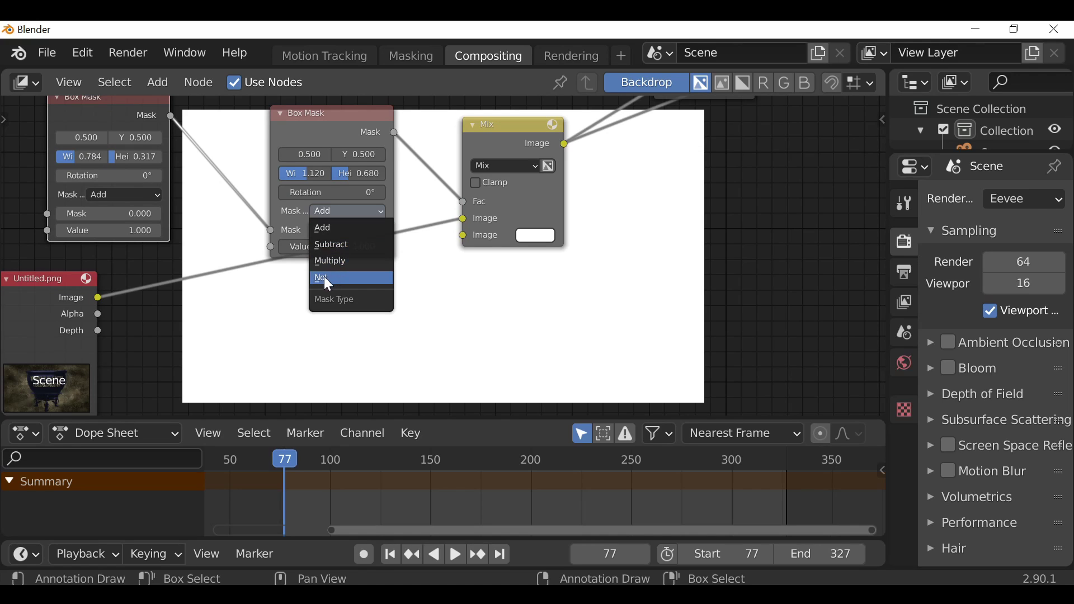
pyautogui.click(352, 278)
pyautogui.scroll(-2, 353, 280)
pyautogui.moveTo(417, 175); pyautogui.dragTo(439, 181)
pyautogui.scroll(2, 439, 180)
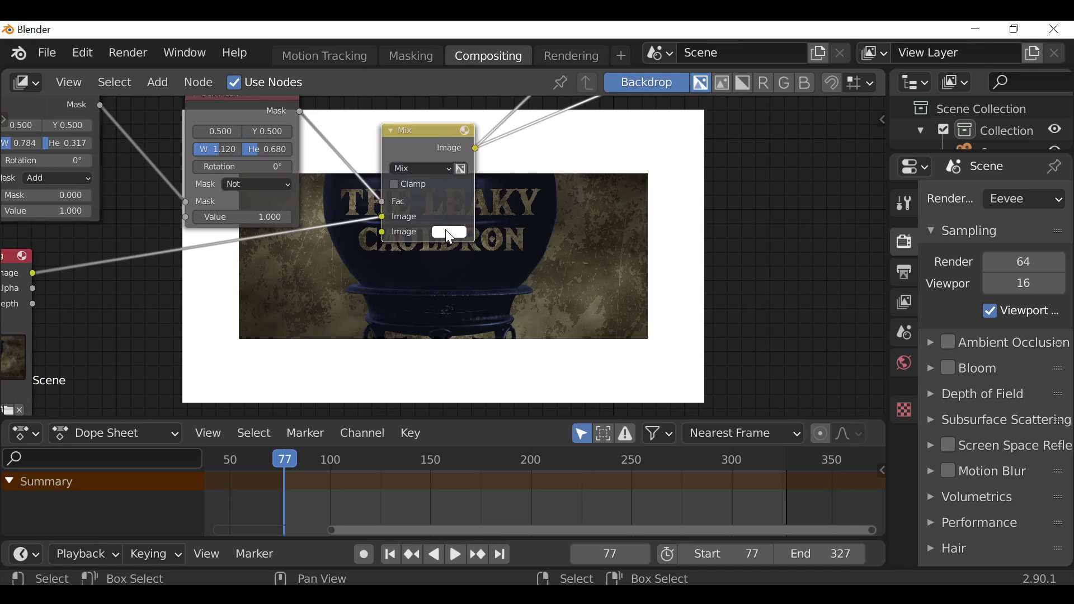
pyautogui.click(446, 231)
pyautogui.moveTo(553, 258); pyautogui.dragTo(558, 358)
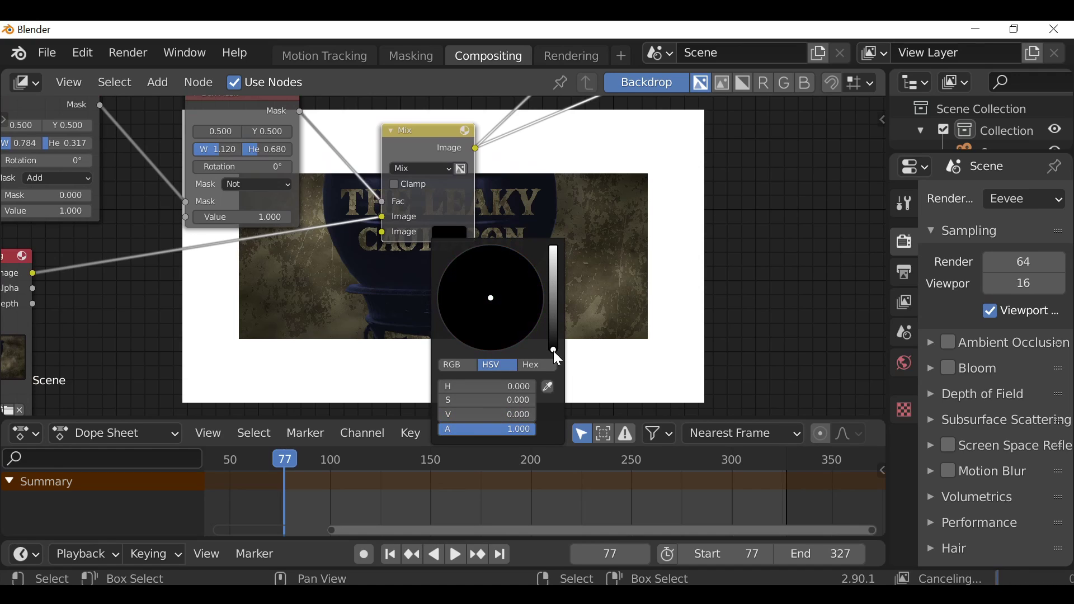
pyautogui.scroll(-1, 551, 365)
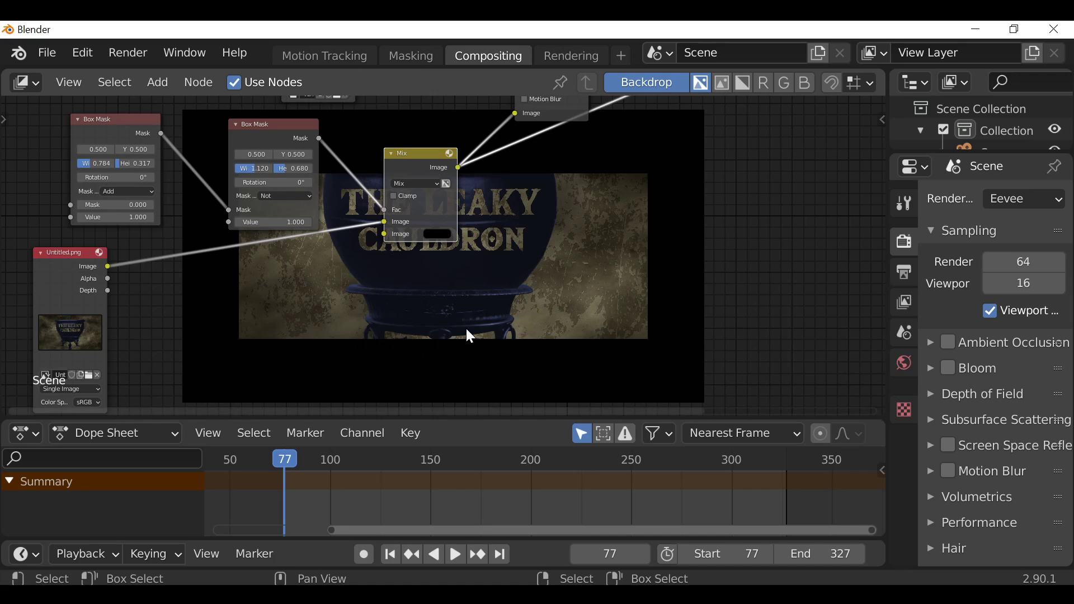
# Step: Widen the inner box mask to 0.901
pyautogui.click(99, 125)
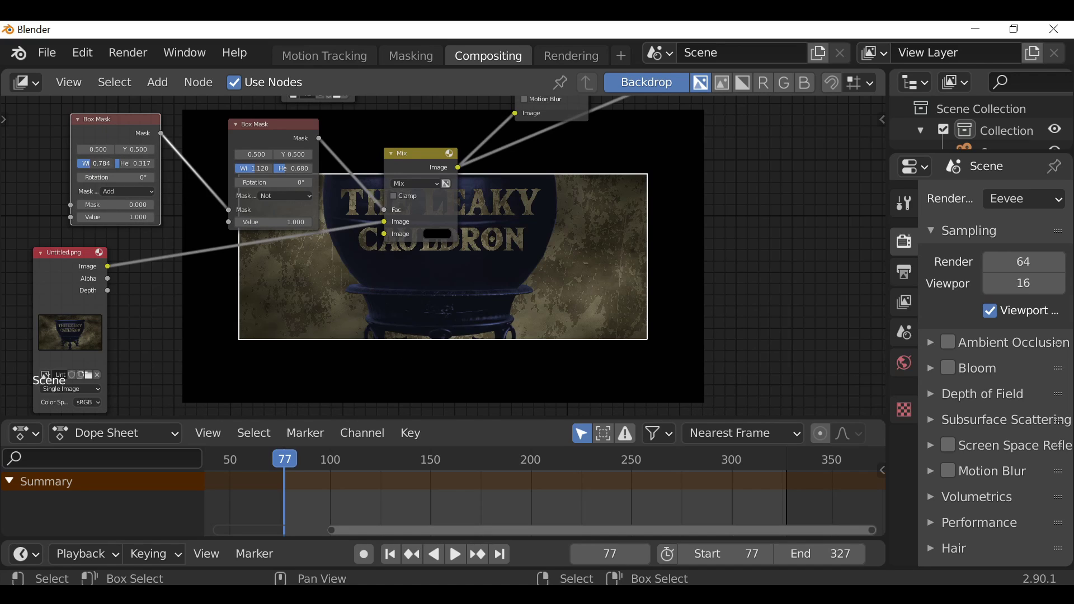
pyautogui.moveTo(96, 164); pyautogui.dragTo(156, 163)
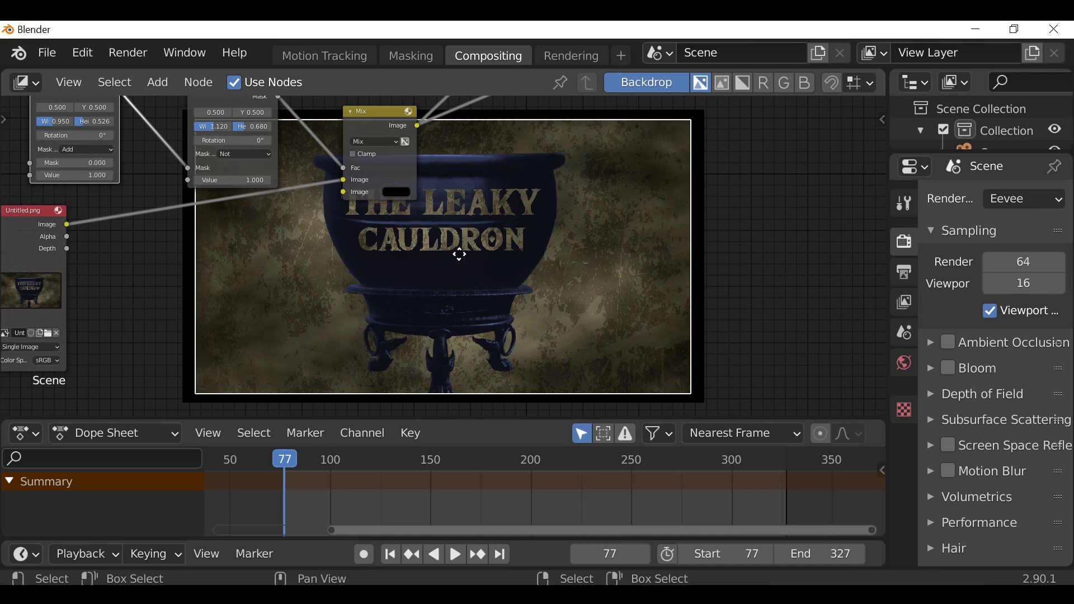
pyautogui.moveTo(460, 255); pyautogui.dragTo(492, 308, button='middle')
# Step: Add a Fast Gaussian Blur node on the mask with a blur size of 90
pyautogui.scroll(-2, 491, 305)
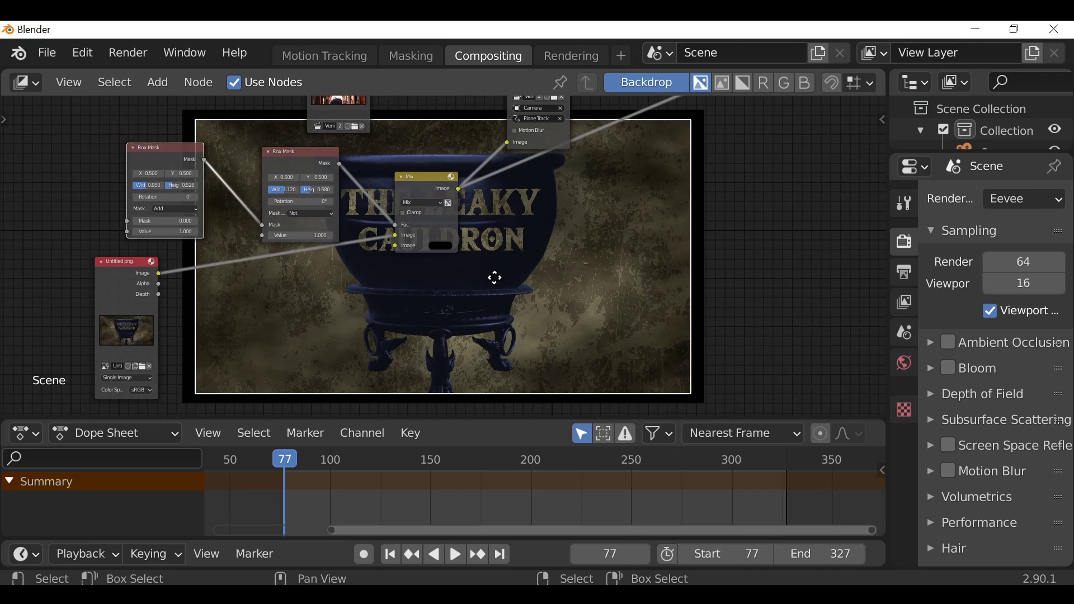
pyautogui.moveTo(491, 271); pyautogui.dragTo(502, 289, button='middle')
pyautogui.scroll(1, 501, 288)
pyautogui.click(446, 200)
pyautogui.moveTo(440, 200); pyautogui.dragTo(517, 227)
pyautogui.hotkey('shift', 'a')
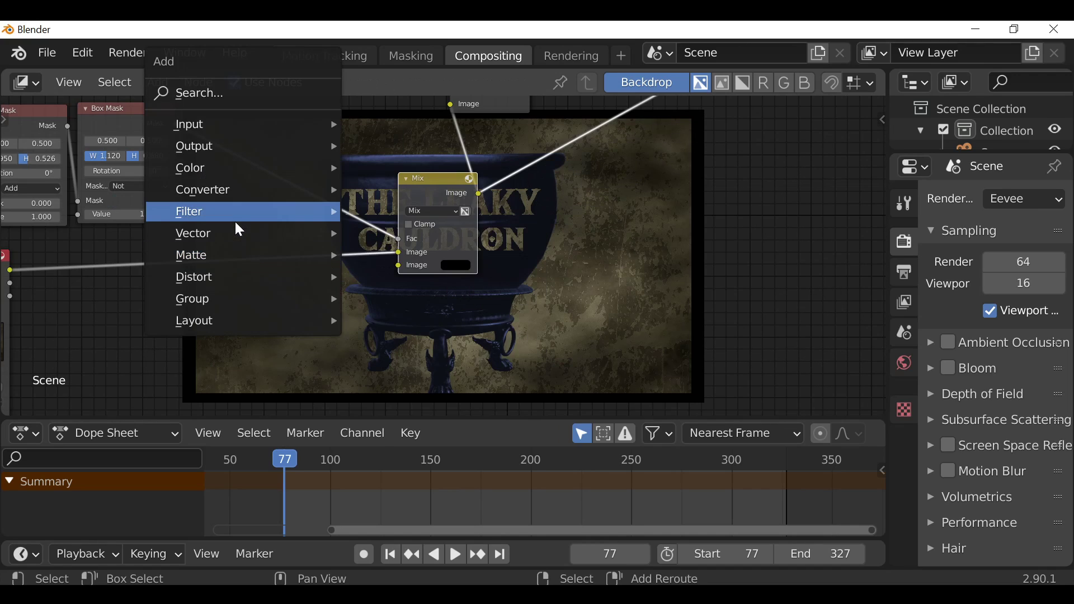
pyautogui.moveTo(216, 216)
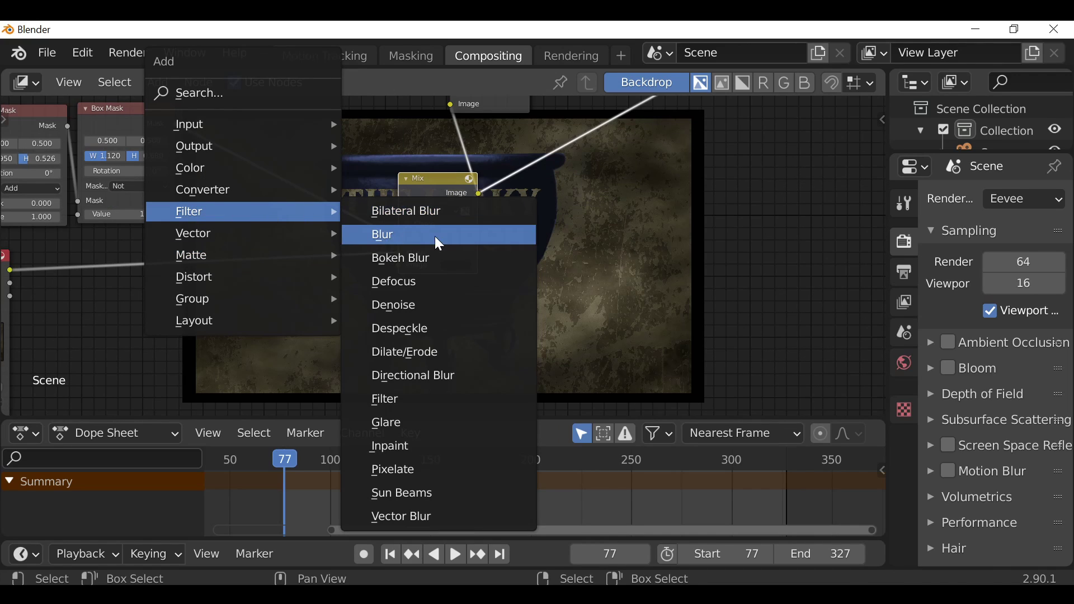
pyautogui.click(392, 235)
pyautogui.click(234, 127)
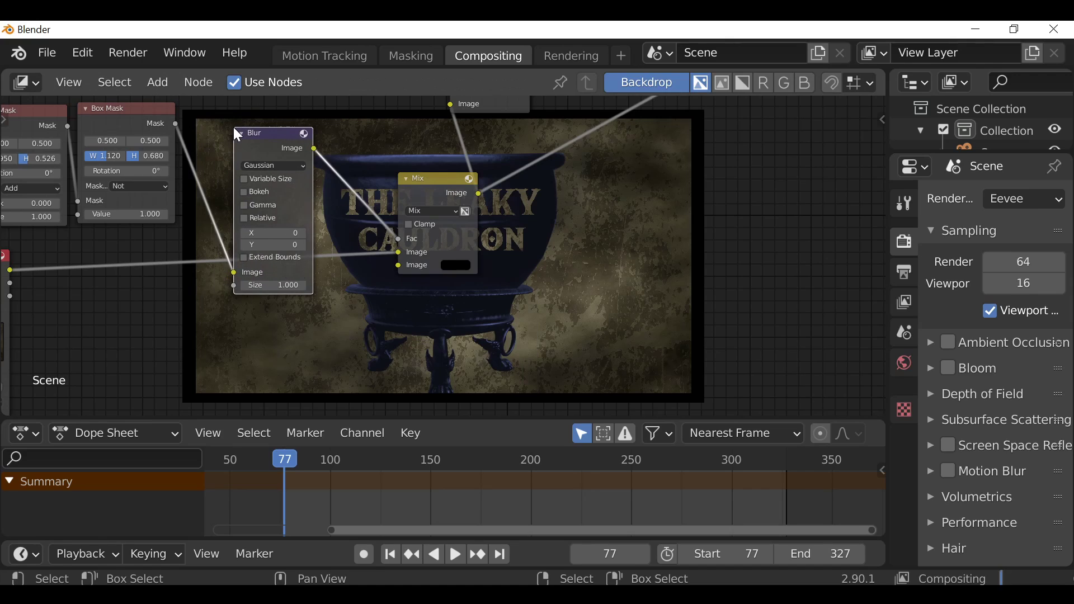
pyautogui.scroll(2, 246, 157)
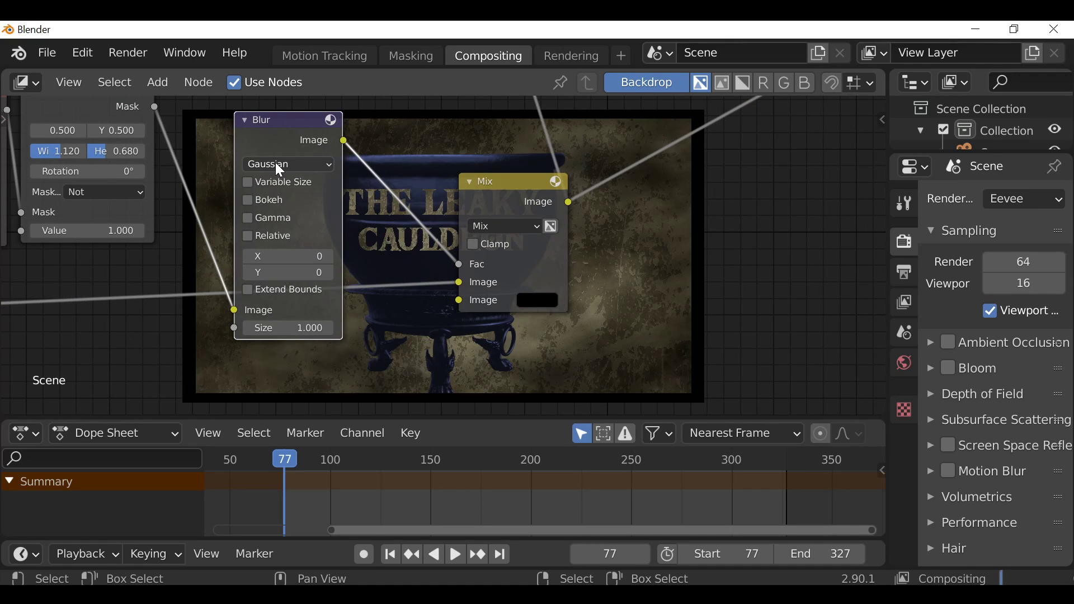
pyautogui.click(277, 164)
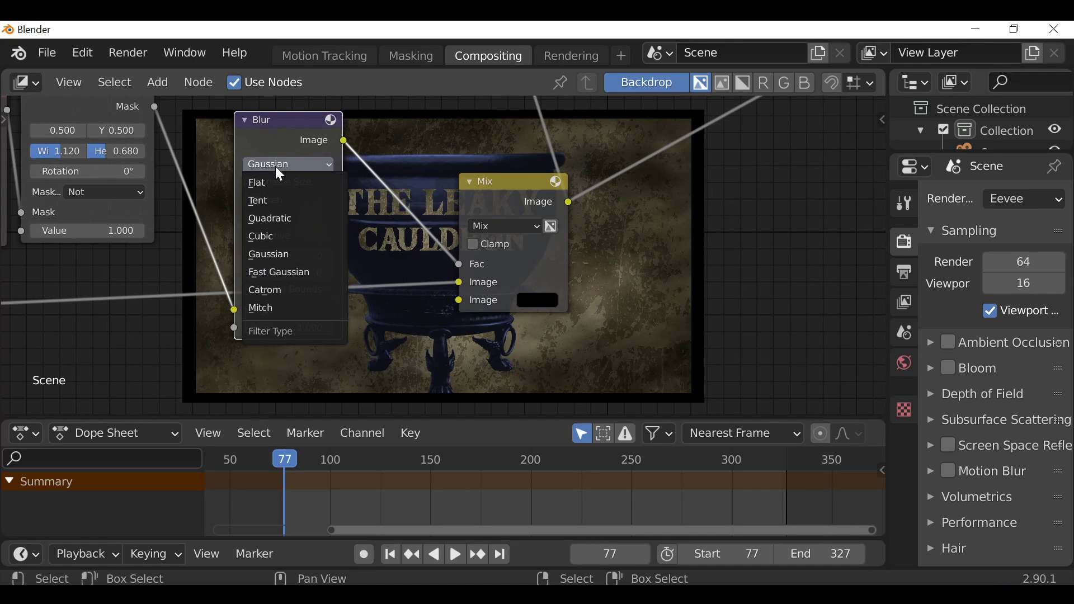
pyautogui.click(300, 272)
pyautogui.doubleClick(289, 203)
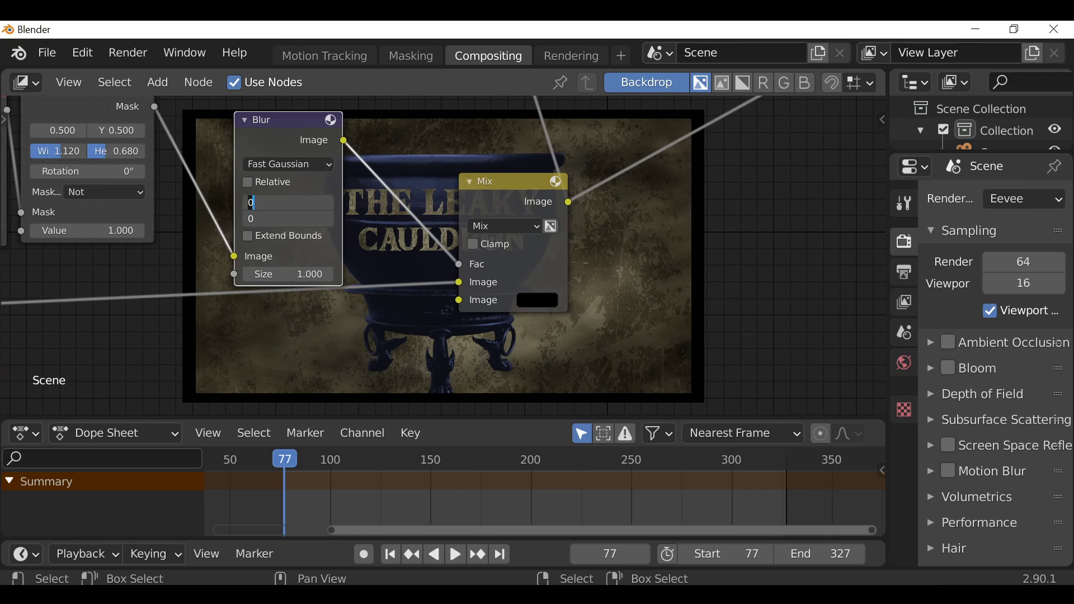
pyautogui.press('BackSpace')
pyautogui.write('90')
pyautogui.press('Return')
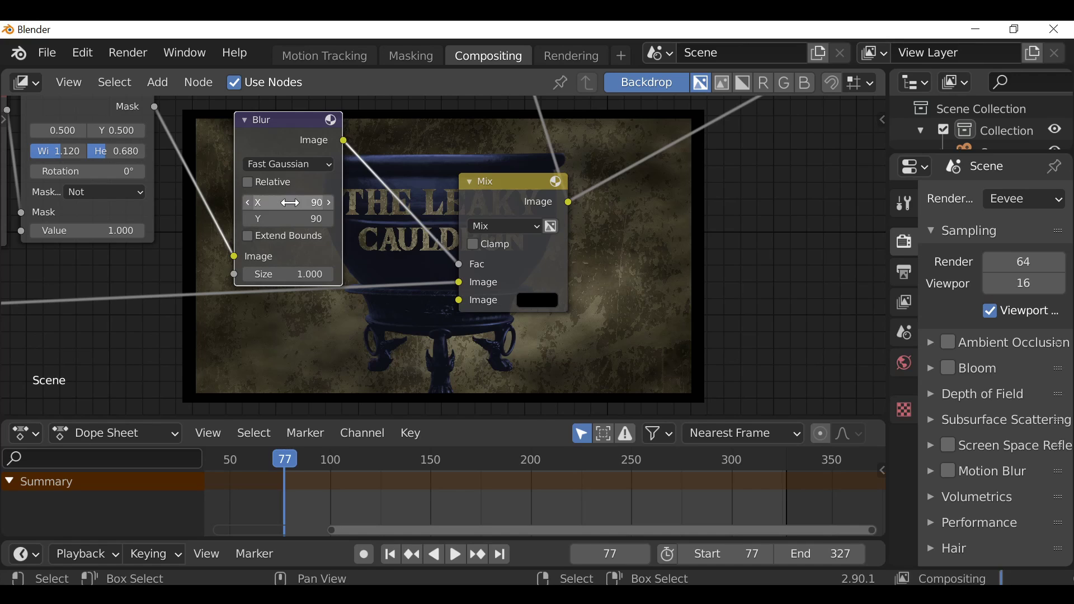
# Step: Move the Mix node next to the Blur node and mute it
pyautogui.moveTo(564, 205); pyautogui.dragTo(438, 50, button='middle')
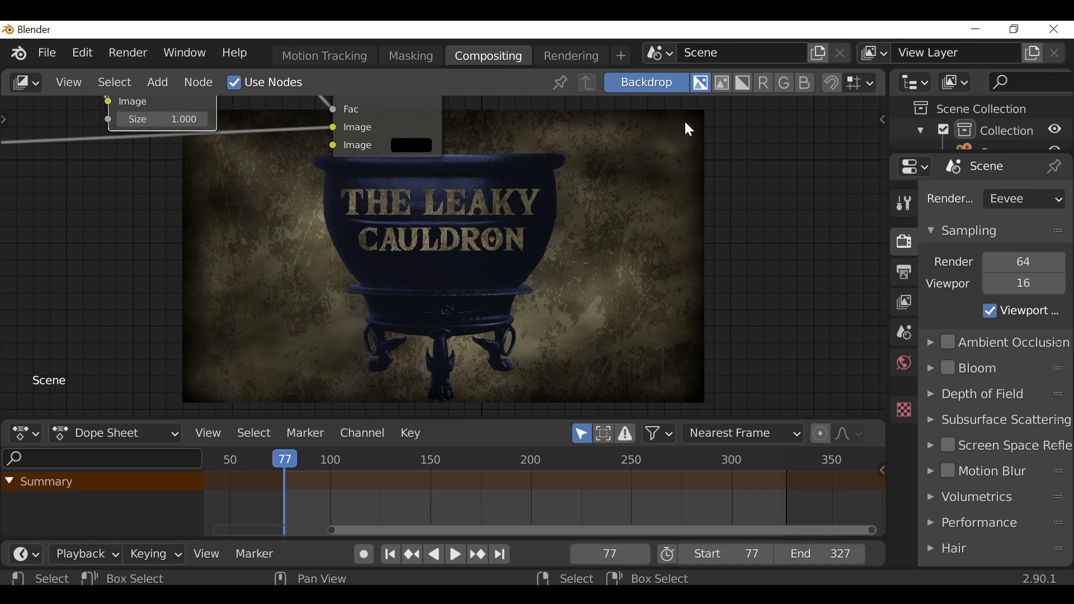
pyautogui.moveTo(585, 268); pyautogui.dragTo(604, 415, button='middle')
pyautogui.scroll(-10, 542, 294)
pyautogui.moveTo(513, 278); pyautogui.dragTo(441, 235, button='middle')
pyautogui.scroll(2, 498, 302)
pyautogui.moveTo(384, 219); pyautogui.dragTo(362, 219)
pyautogui.scroll(1, 349, 226)
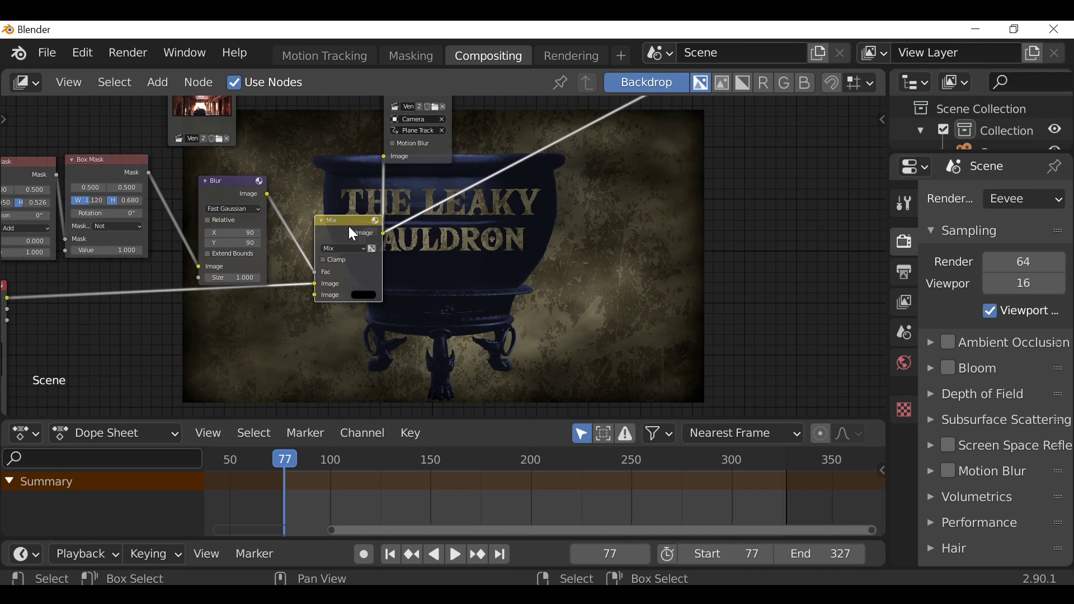
pyautogui.press('m')
# Step: Preview the top Mix node's result in the backdrop
pyautogui.scroll(-1, 490, 234)
pyautogui.moveTo(490, 234); pyautogui.dragTo(404, 326, button='middle')
pyautogui.moveTo(455, 147)
pyautogui.mouseDown()
pyautogui.moveTo(502, 133)
pyautogui.moveTo(472, 145)
pyautogui.mouseUp()
pyautogui.keyDown('ctrl'); pyautogui.keyDown('shift'); pyautogui.click(467, 137); pyautogui.keyUp('shift'); pyautogui.keyUp('ctrl')
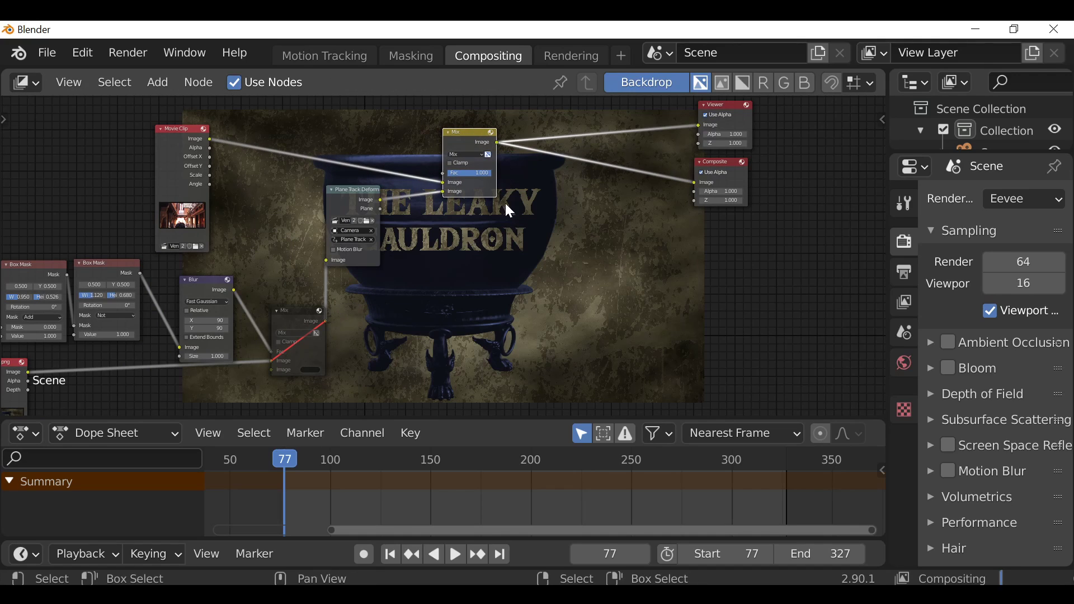
pyautogui.moveTo(459, 250); pyautogui.dragTo(456, 155, button='middle')
# Step: Preview the lower Mix's street composite, comparing it muted and unmuted
pyautogui.moveTo(457, 156); pyautogui.dragTo(423, 123, button='middle')
pyautogui.click(260, 193)
pyautogui.press('m')
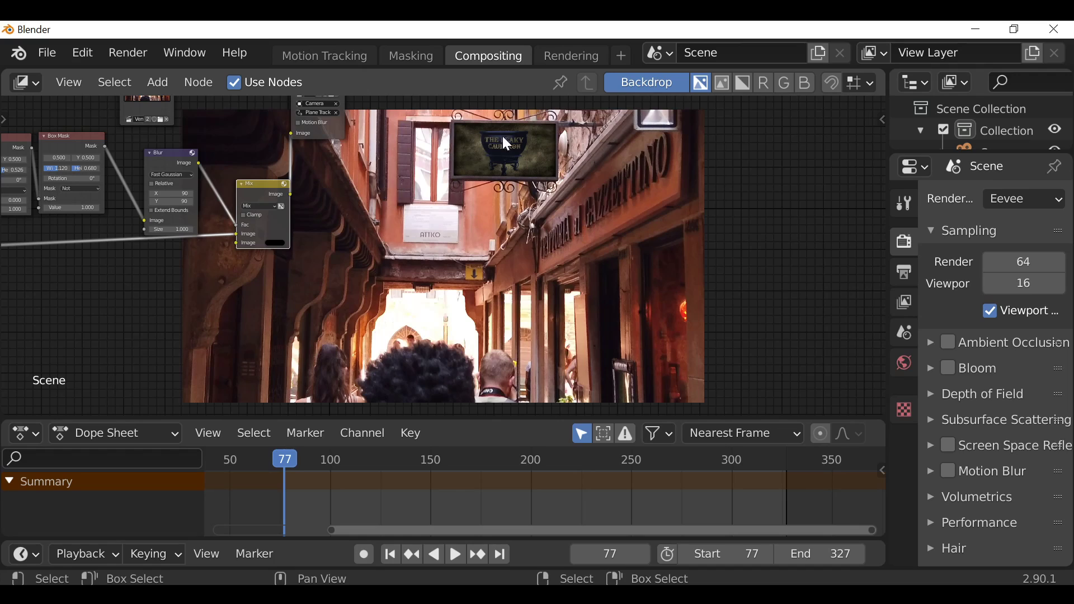
pyautogui.press('m')
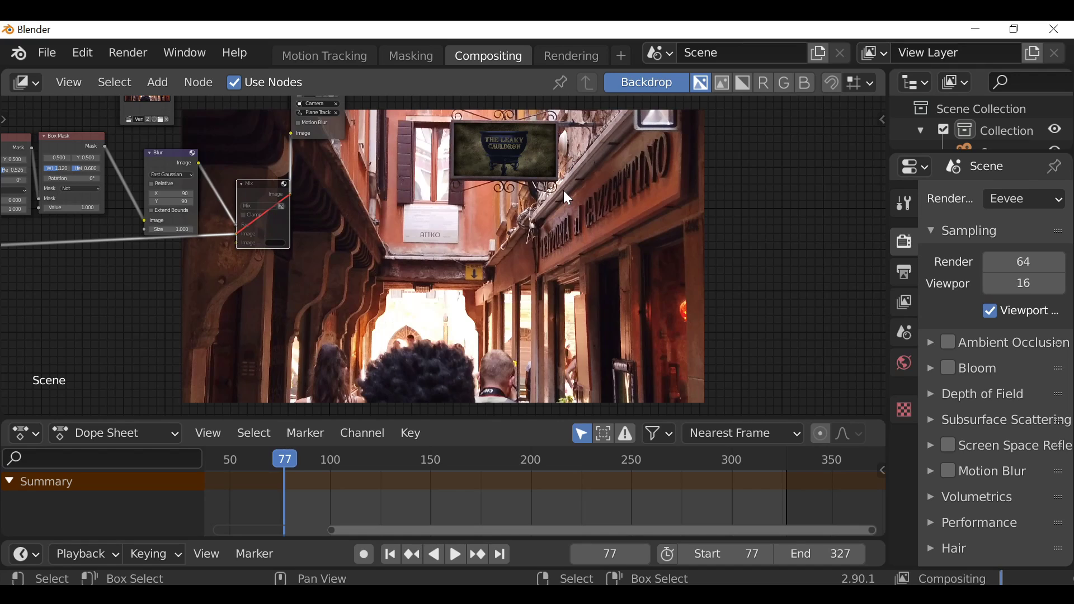
pyautogui.press('m')
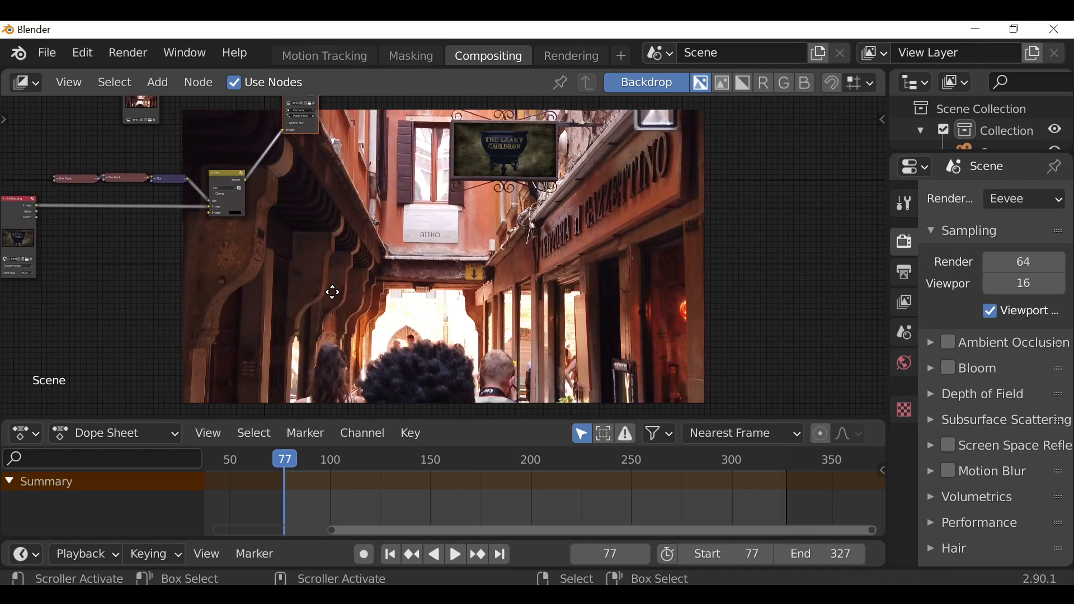
# Step: Move the nodes off the footage and jump to a later frame to check tracking
pyautogui.moveTo(331, 293); pyautogui.dragTo(332, 304, button='middle')
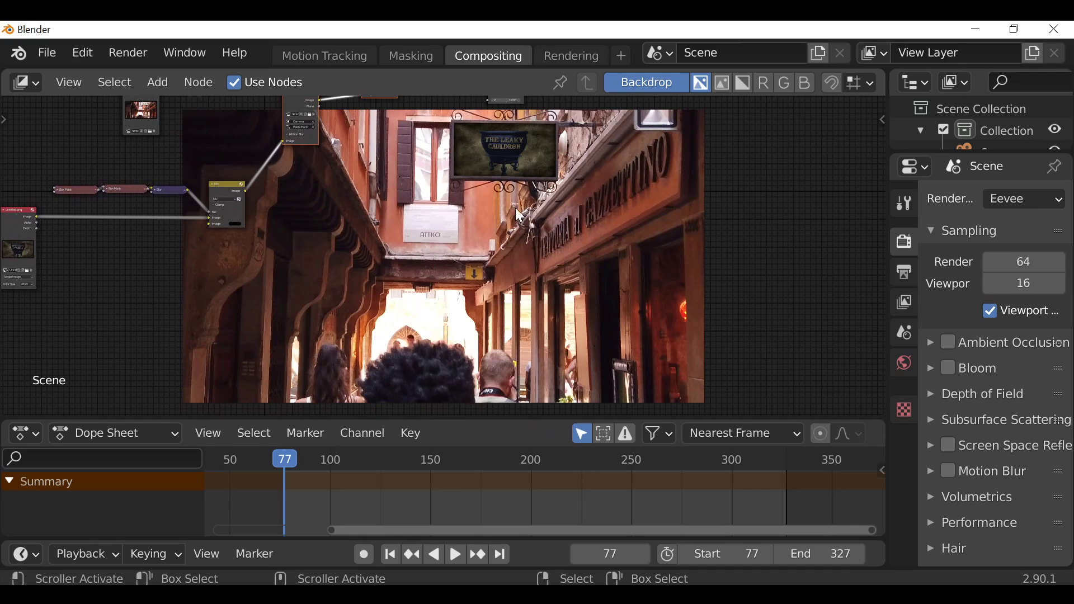
pyautogui.moveTo(473, 240); pyautogui.dragTo(463, 207, button='middle')
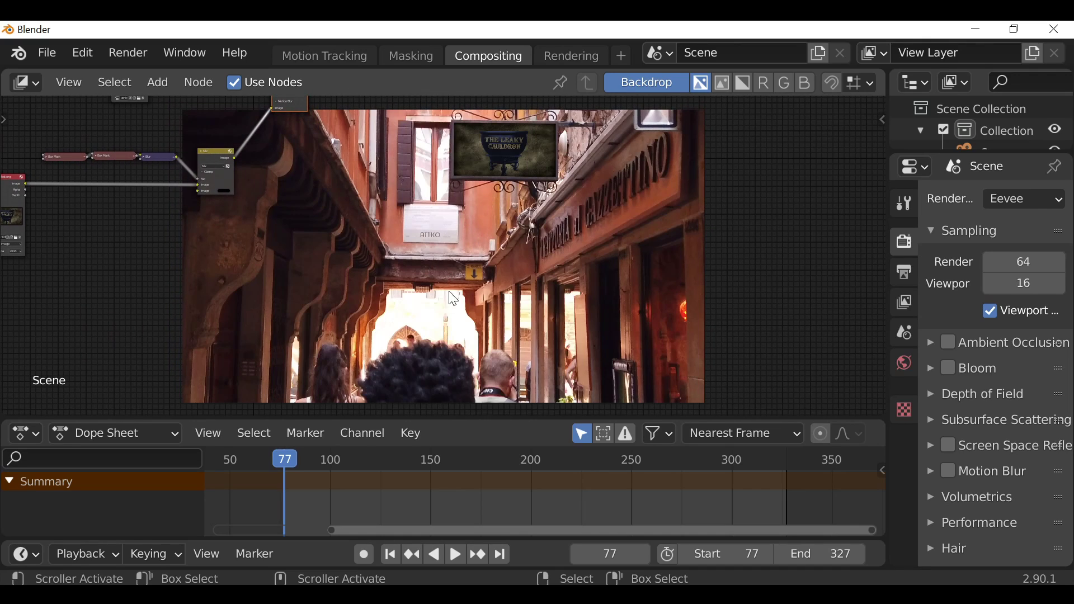
pyautogui.click(438, 498)
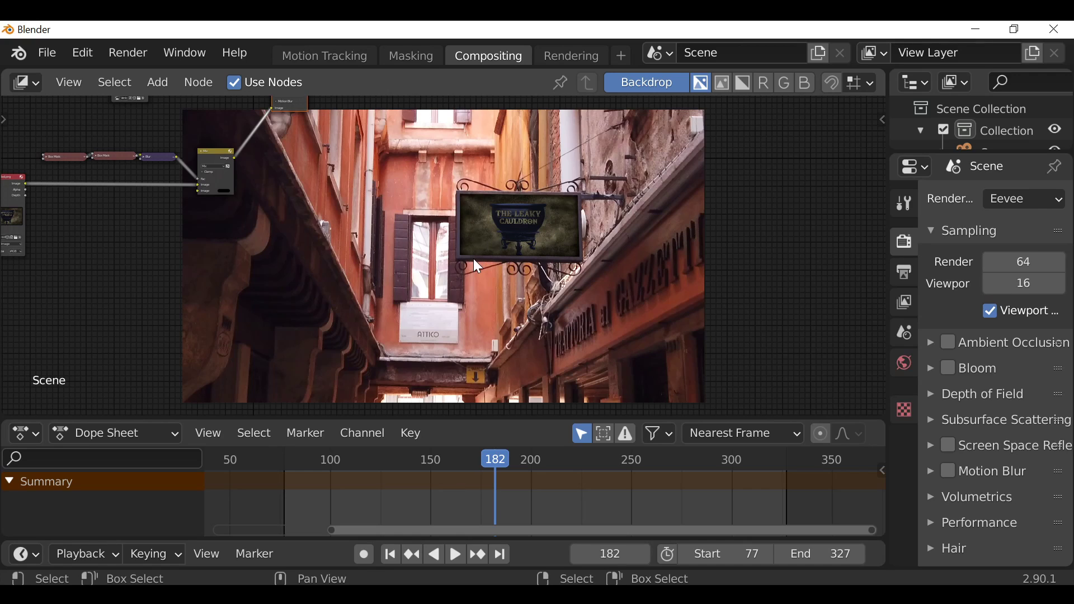
# Step: Bring the node tree back into view and return to start frame 77
pyautogui.moveTo(474, 258); pyautogui.dragTo(620, 310, button='middle')
pyautogui.scroll(9, 455, 234)
pyautogui.moveTo(454, 235); pyautogui.dragTo(453, 322, button='middle')
pyautogui.moveTo(364, 220); pyautogui.dragTo(355, 186, button='middle')
pyautogui.click(388, 555)
pyautogui.moveTo(403, 223); pyautogui.dragTo(367, 180, button='middle')
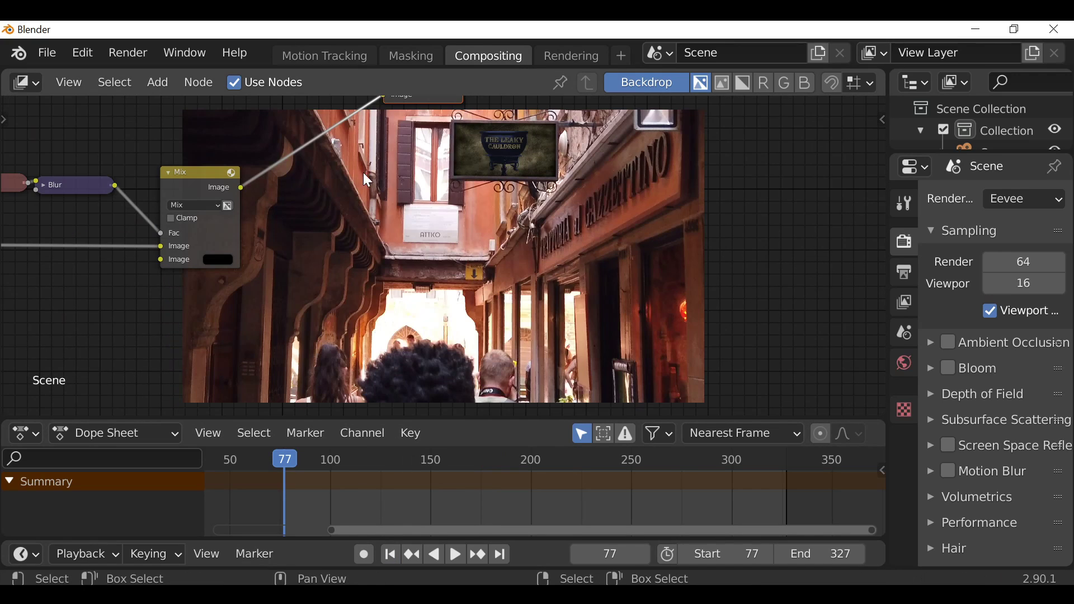
# Step: Insert a second Mix colour node after the first Mix
pyautogui.hotkey('shift', 'a')
pyautogui.moveTo(300, 168)
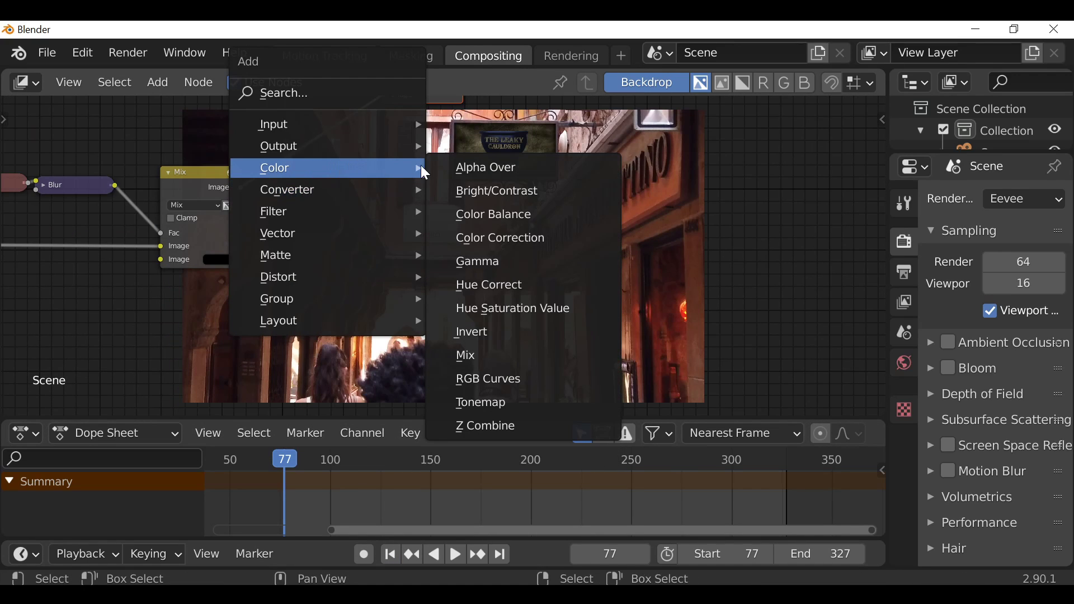
pyautogui.click(479, 355)
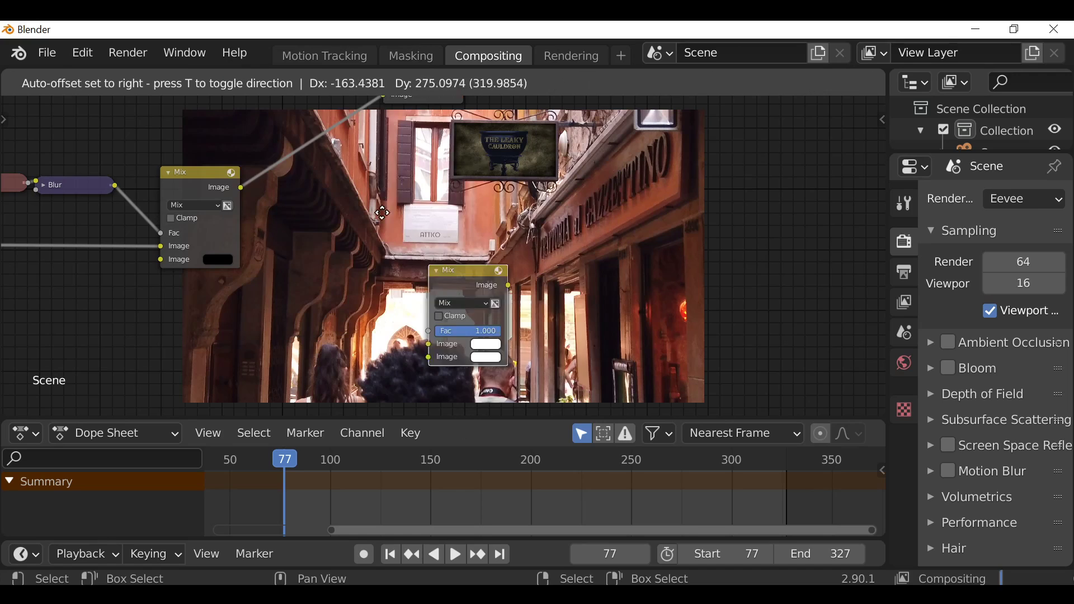
pyautogui.click(286, 128)
pyautogui.moveTo(404, 174); pyautogui.dragTo(436, 243, button='middle')
# Step: Add a Movie Clip node loaded with a grunge clip beside the new Mix
pyautogui.hotkey('shift', 'a')
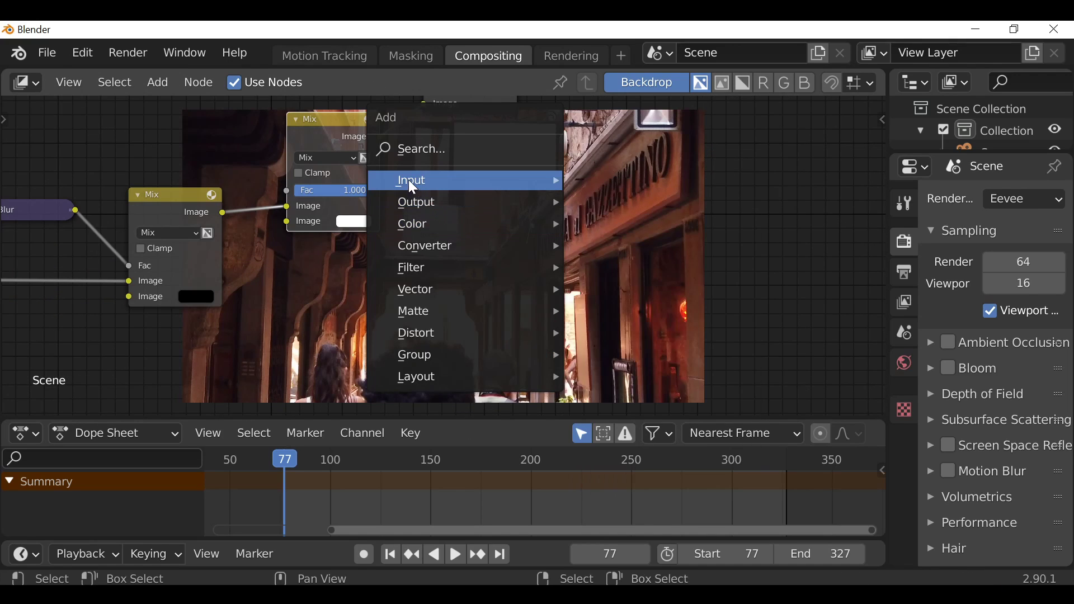
pyautogui.moveTo(408, 179)
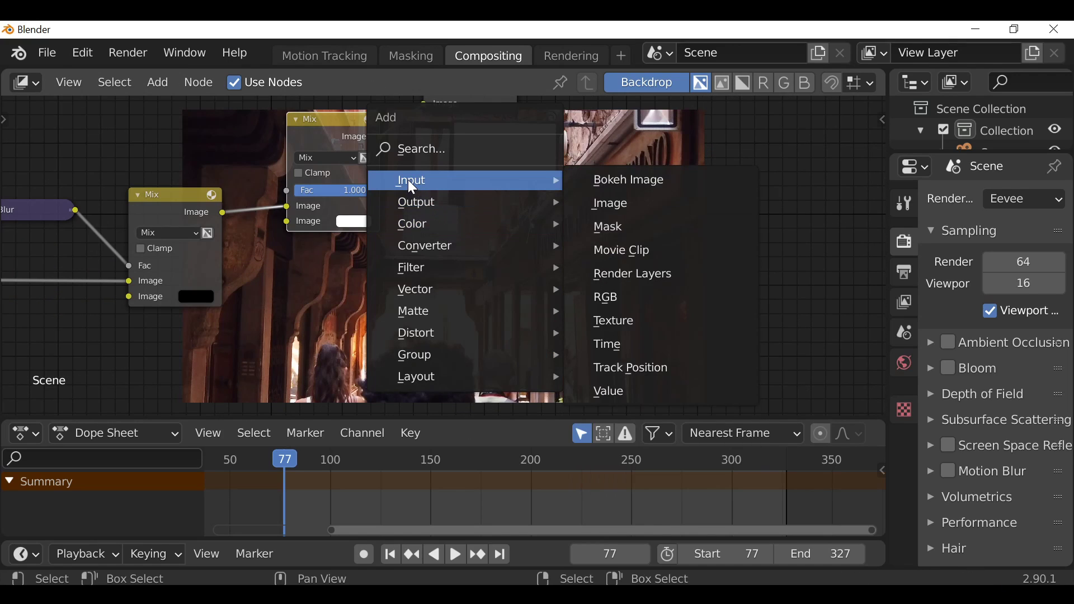
pyautogui.click(648, 250)
pyautogui.click(373, 262)
pyautogui.scroll(-4, 269, 210)
pyautogui.moveTo(268, 209); pyautogui.dragTo(532, 181, button='middle')
pyautogui.moveTo(533, 149); pyautogui.dragTo(5, 362)
pyautogui.moveTo(455, 186); pyautogui.dragTo(217, 239)
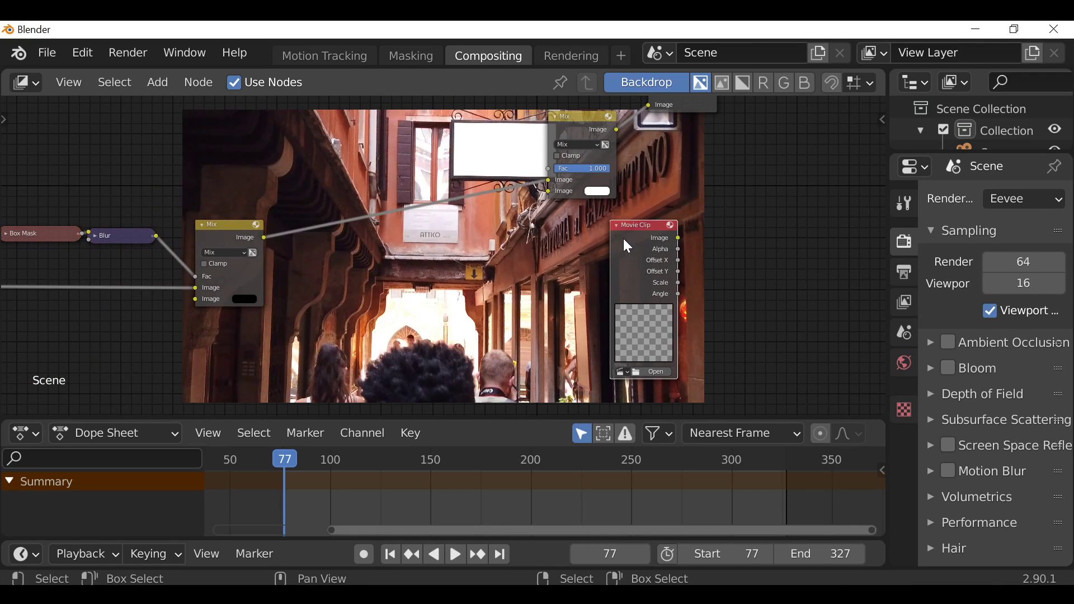
pyautogui.moveTo(610, 246); pyautogui.dragTo(500, 305, button='middle')
pyautogui.scroll(2, 500, 306)
pyautogui.moveTo(541, 298); pyautogui.dragTo(288, 144)
pyautogui.scroll(1, 284, 301)
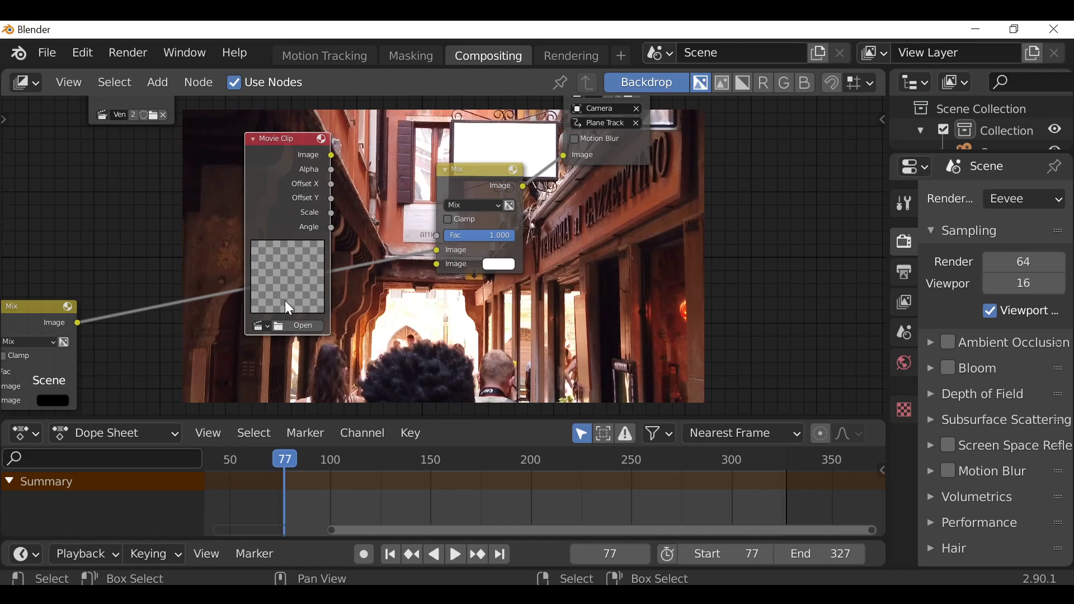
pyautogui.click(305, 322)
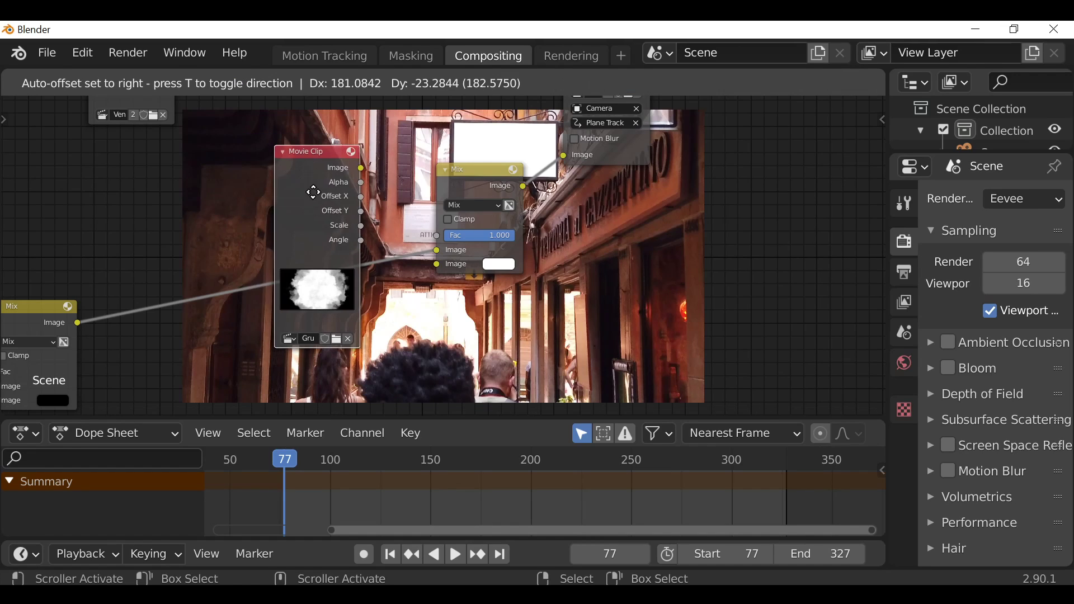
pyautogui.moveTo(311, 192); pyautogui.dragTo(259, 197)
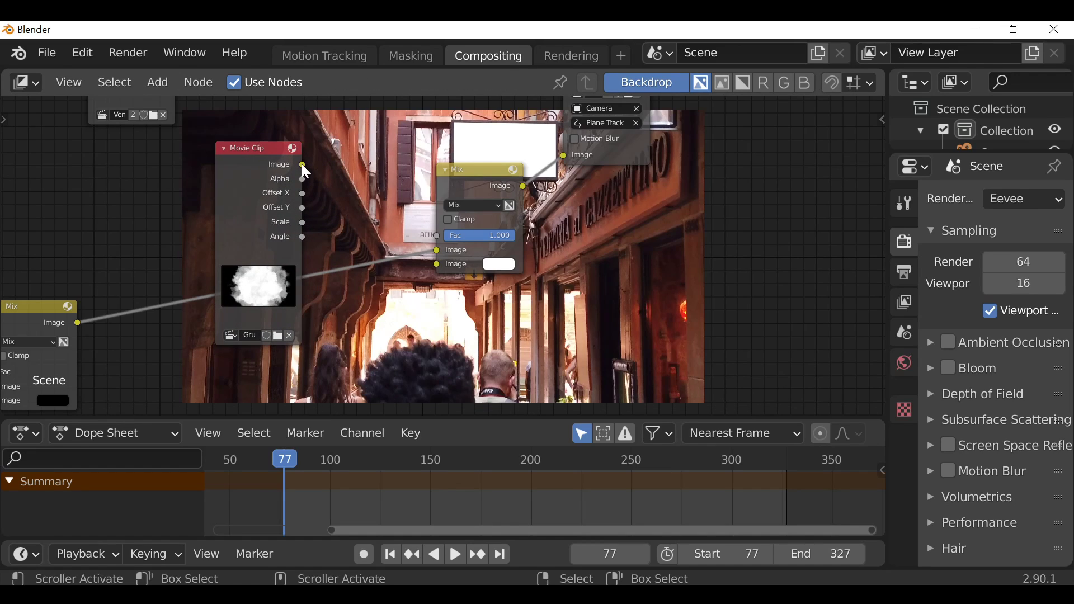
# Step: Link the grunge clip to the Mix factor and move the sign link to the second Image input
pyautogui.moveTo(305, 169); pyautogui.dragTo(448, 236)
pyautogui.moveTo(442, 285); pyautogui.dragTo(413, 238, button='middle')
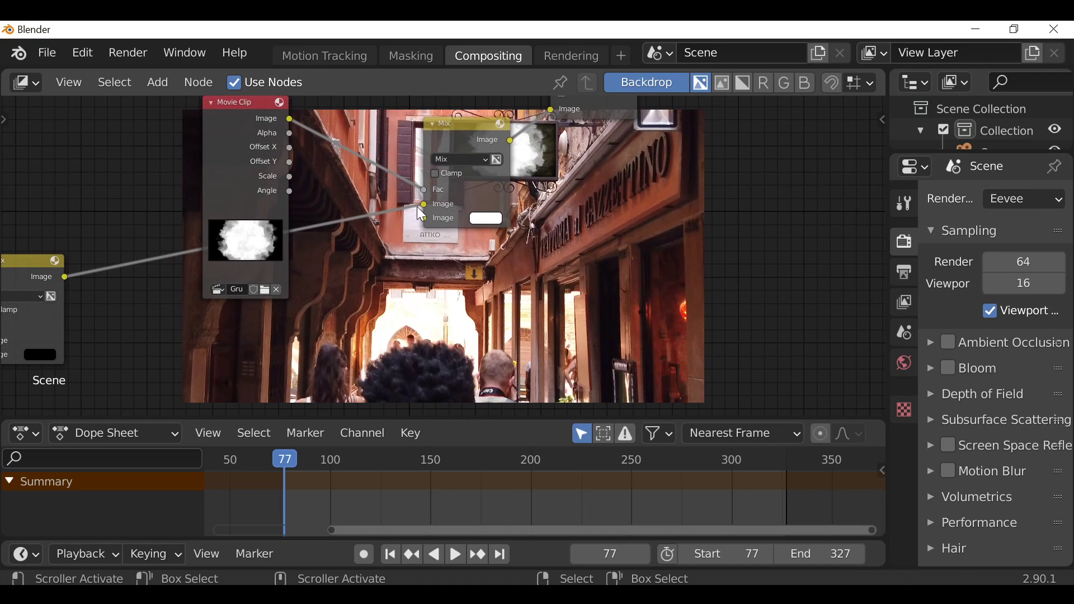
pyautogui.moveTo(420, 204)
pyautogui.mouseDown()
pyautogui.moveTo(387, 210)
pyautogui.moveTo(423, 219)
pyautogui.mouseUp()
pyautogui.moveTo(407, 250); pyautogui.dragTo(342, 232, button='middle')
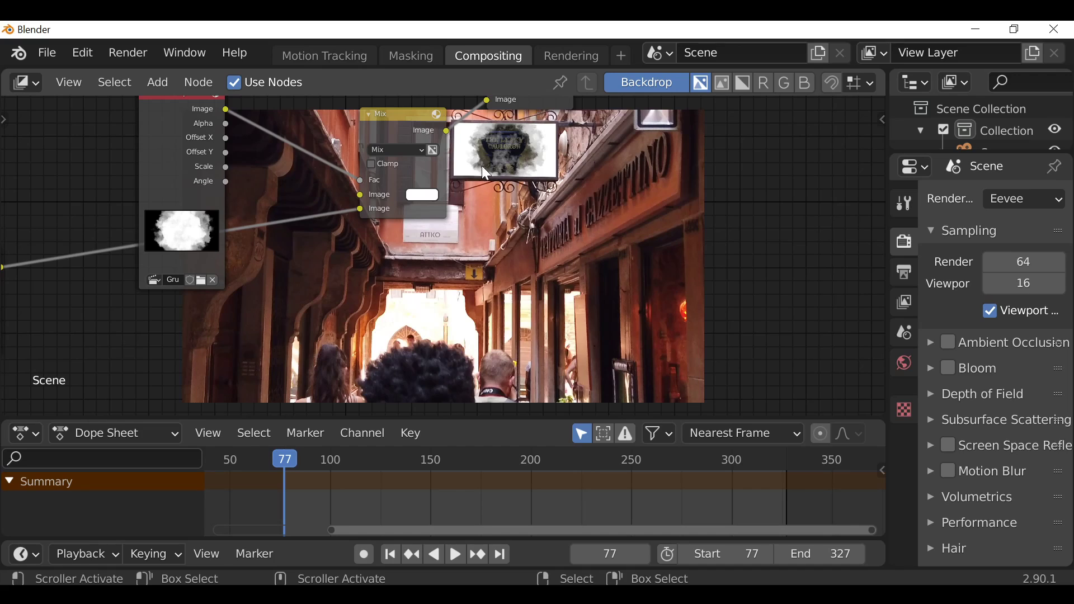
# Step: Set the Mix's second colour to near-black, checking the grunge at frame 125
pyautogui.click(414, 195)
pyautogui.moveTo(521, 278); pyautogui.dragTo(520, 305)
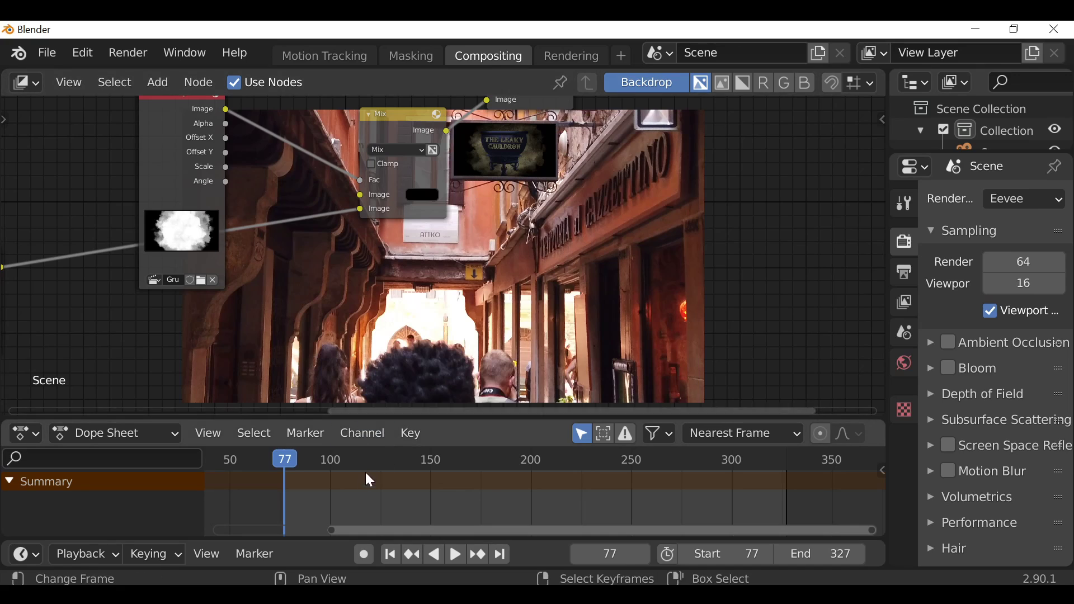
pyautogui.click(381, 502)
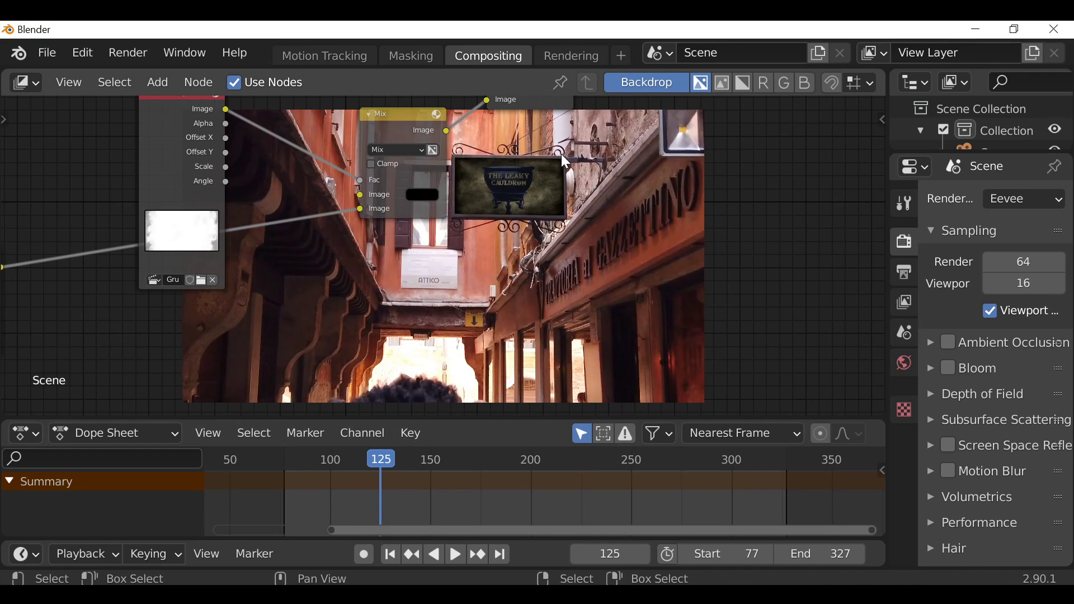
pyautogui.hotkey('shift', 'Left')
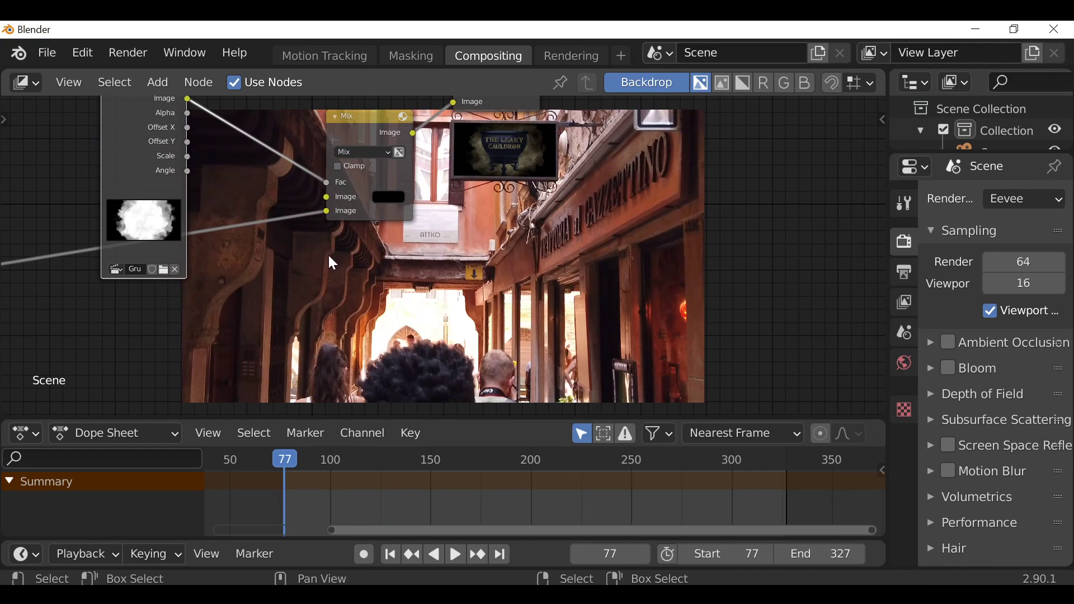
pyautogui.click(394, 199)
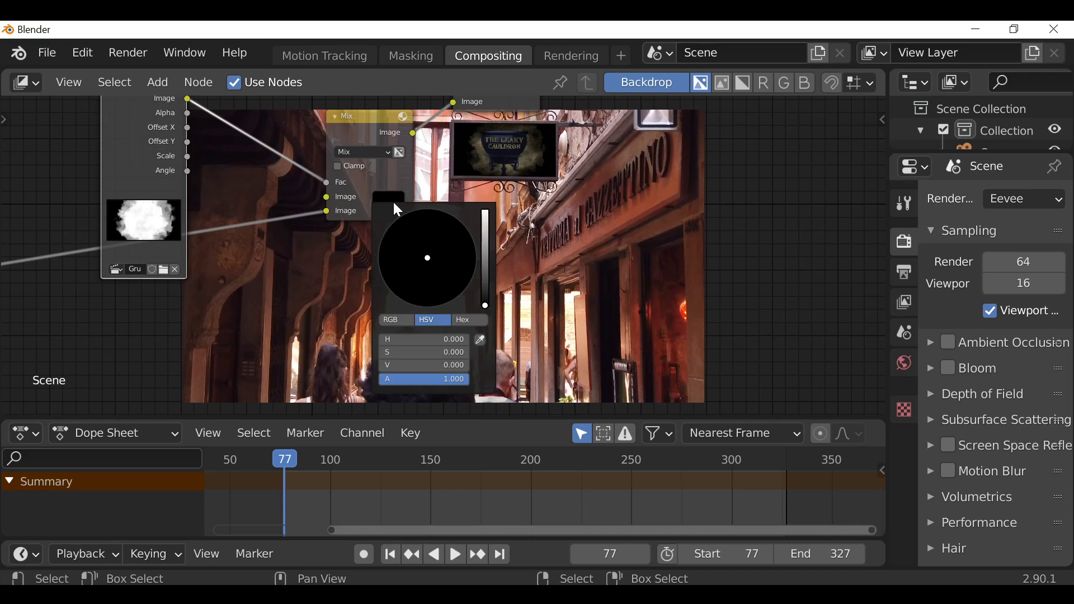
pyautogui.moveTo(486, 306); pyautogui.dragTo(486, 303)
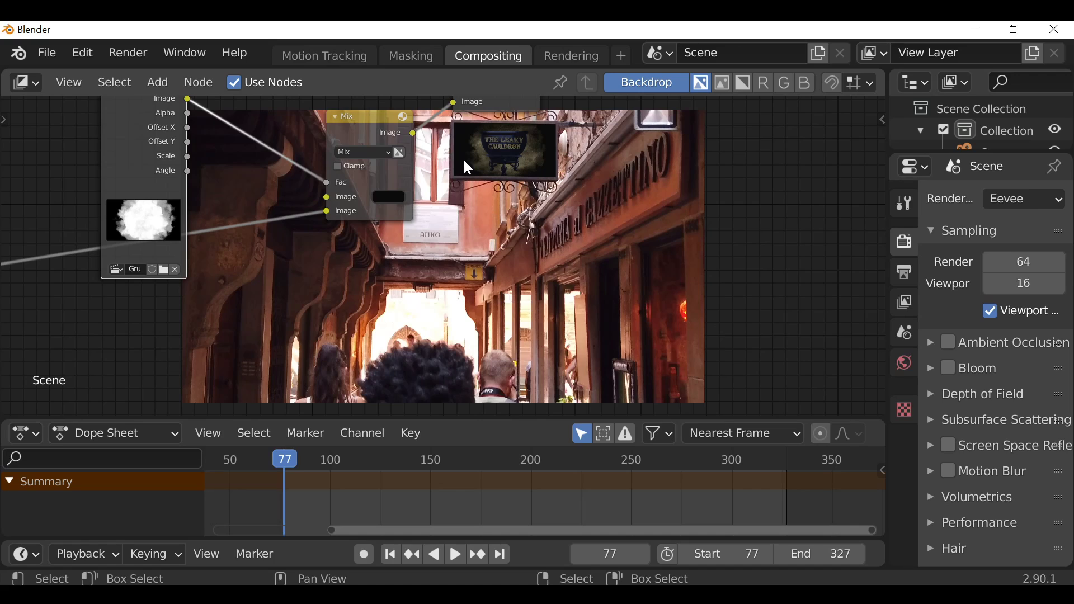
pyautogui.moveTo(128, 150); pyautogui.dragTo(171, 179)
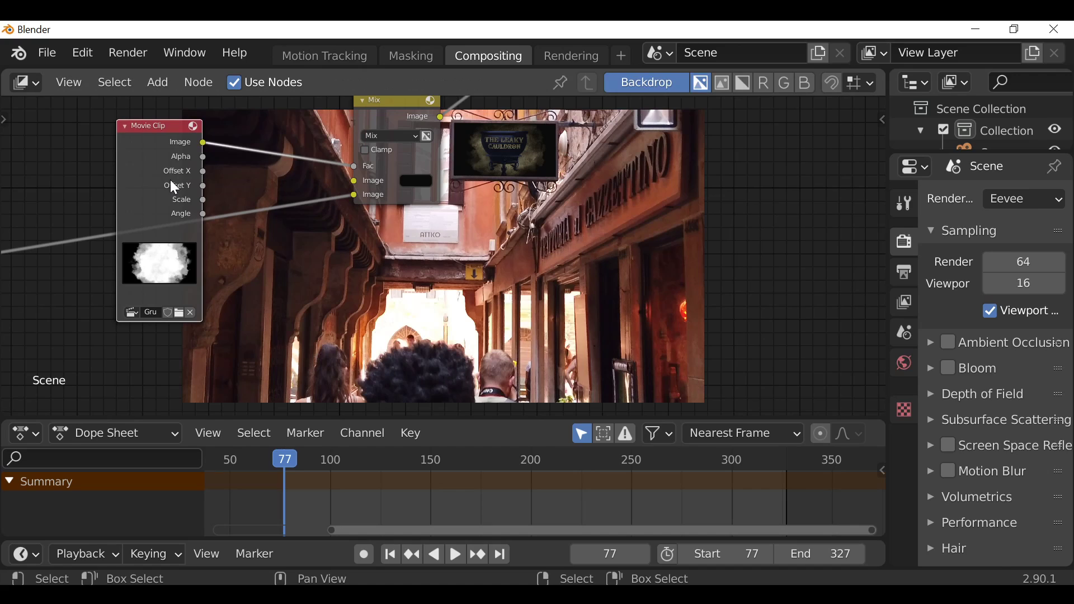
# Step: Replace the Movie Clip node with a Grunge Image node linked into the Mix
pyautogui.press('x')
pyautogui.hotkey('shift', 'a')
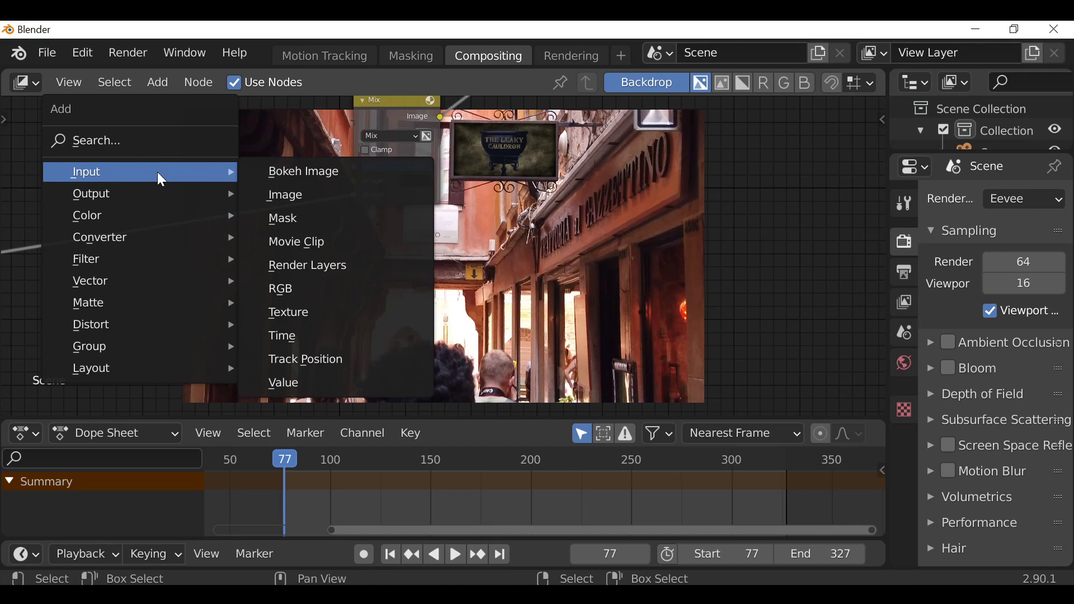
pyautogui.click(297, 195)
pyautogui.click(125, 137)
pyautogui.moveTo(168, 161)
pyautogui.mouseDown()
pyautogui.moveTo(173, 168)
pyautogui.moveTo(169, 159)
pyautogui.mouseUp()
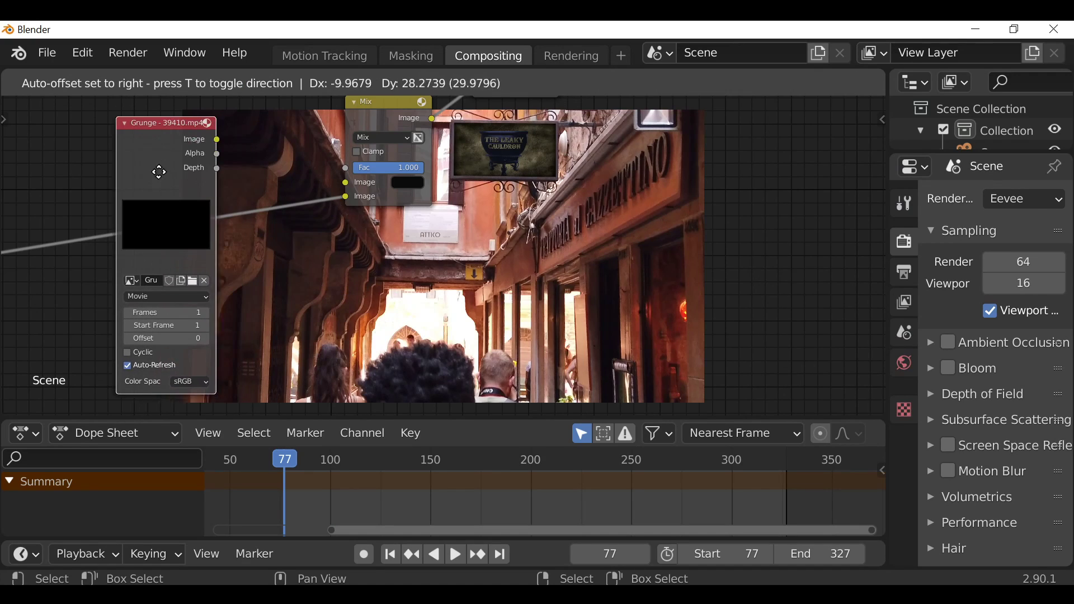
pyautogui.moveTo(157, 168)
pyautogui.mouseDown()
pyautogui.moveTo(180, 151)
pyautogui.moveTo(169, 171)
pyautogui.moveTo(166, 162)
pyautogui.mouseUp()
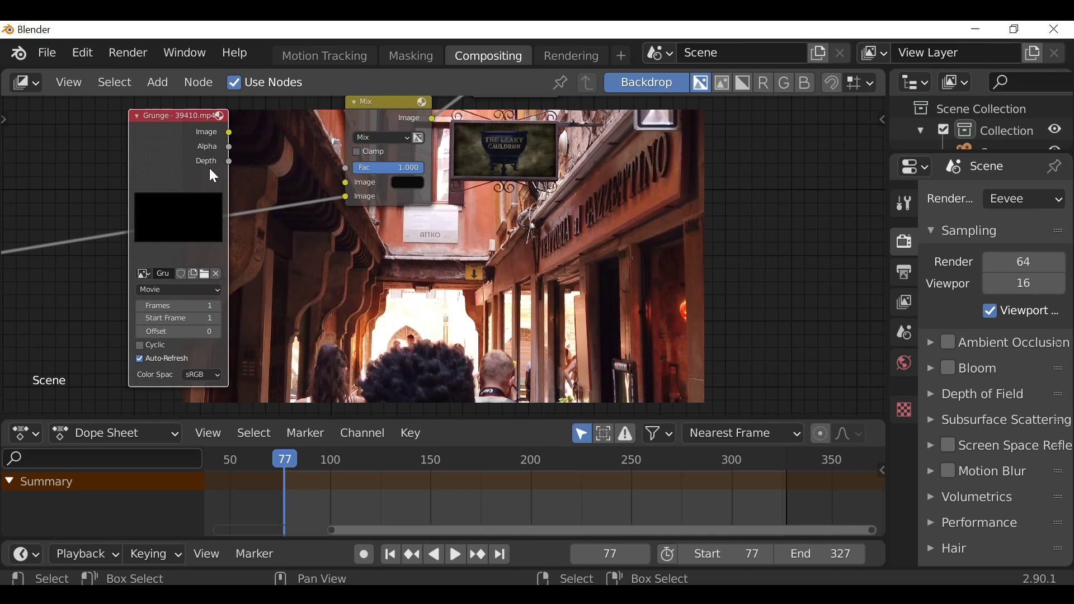
pyautogui.moveTo(229, 133); pyautogui.dragTo(350, 168)
# Step: Set the Grunge clip's frame count to 500 and preview frame 104
pyautogui.scroll(2, 254, 278)
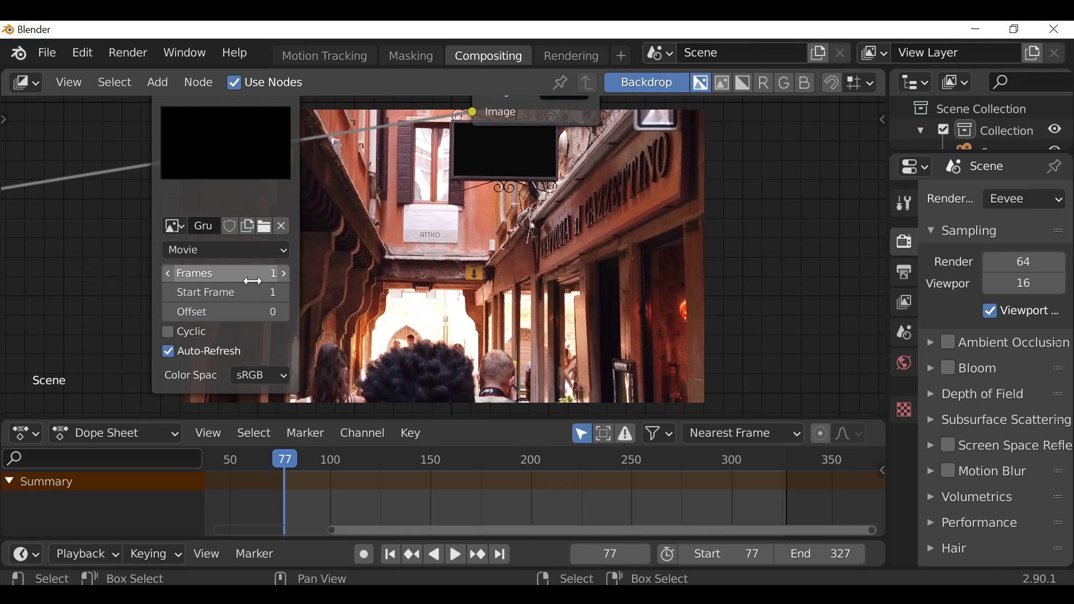
pyautogui.click(230, 276)
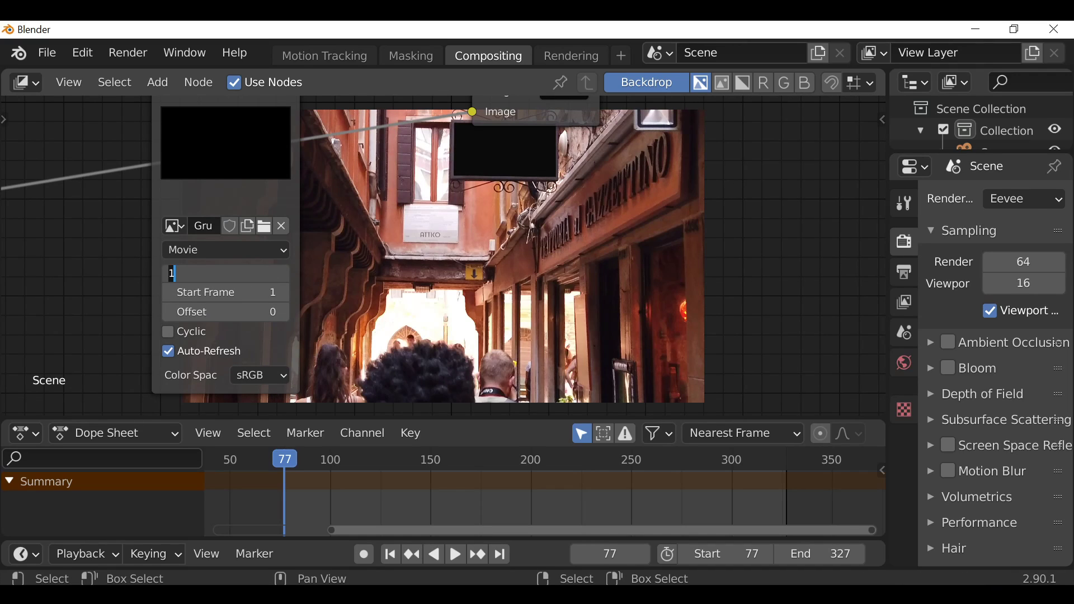
pyautogui.write('500')
pyautogui.press('Return')
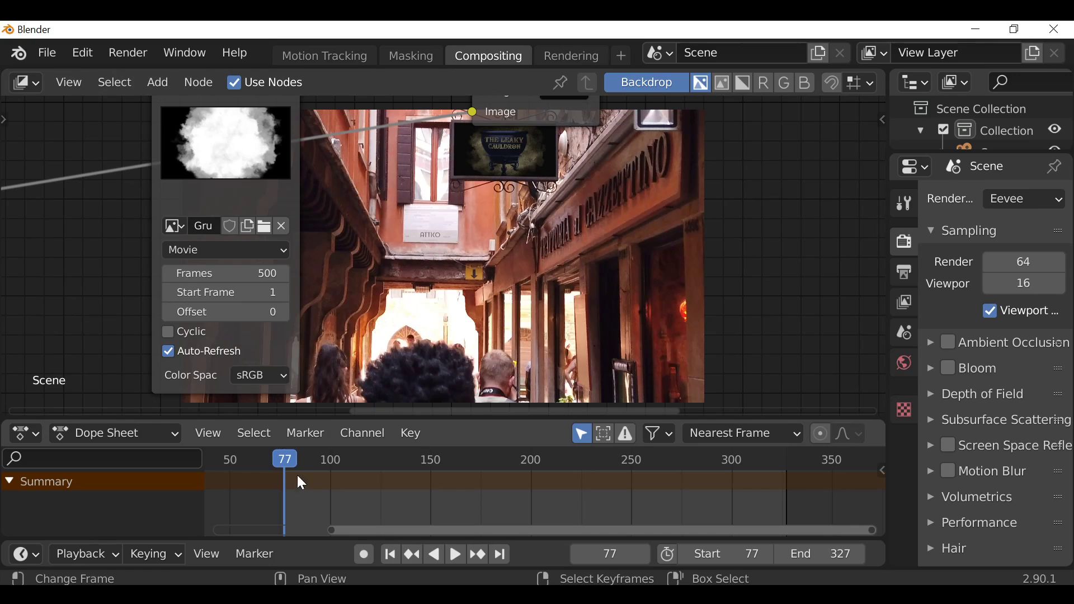
pyautogui.moveTo(327, 479); pyautogui.dragTo(339, 479)
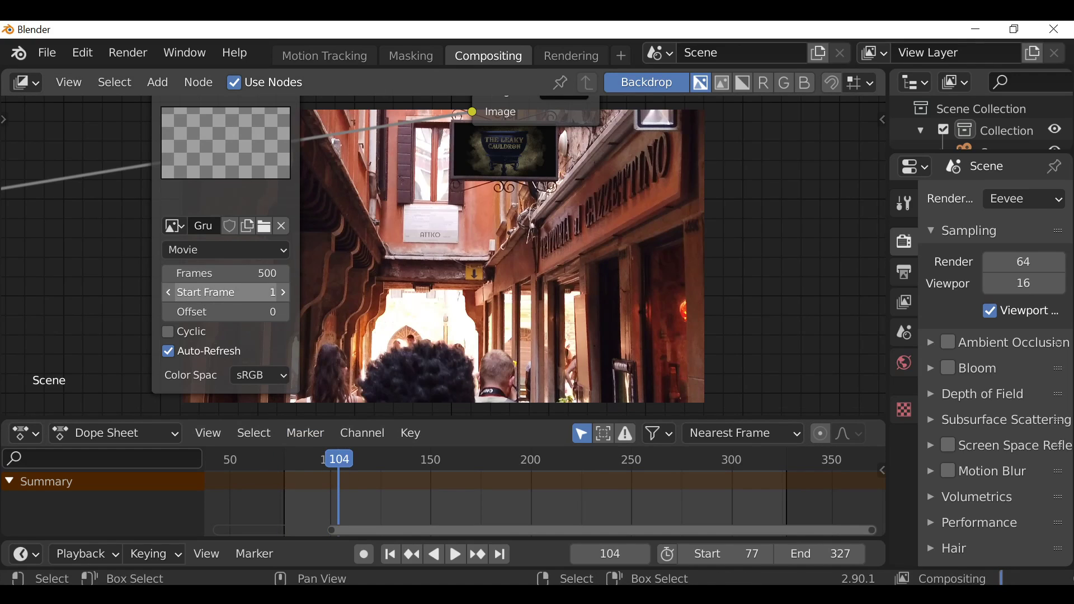
# Step: Set the grunge start frame to 100 and scrub the timeline to check the sign
pyautogui.click(246, 293)
pyautogui.write('00')
pyautogui.press('Return')
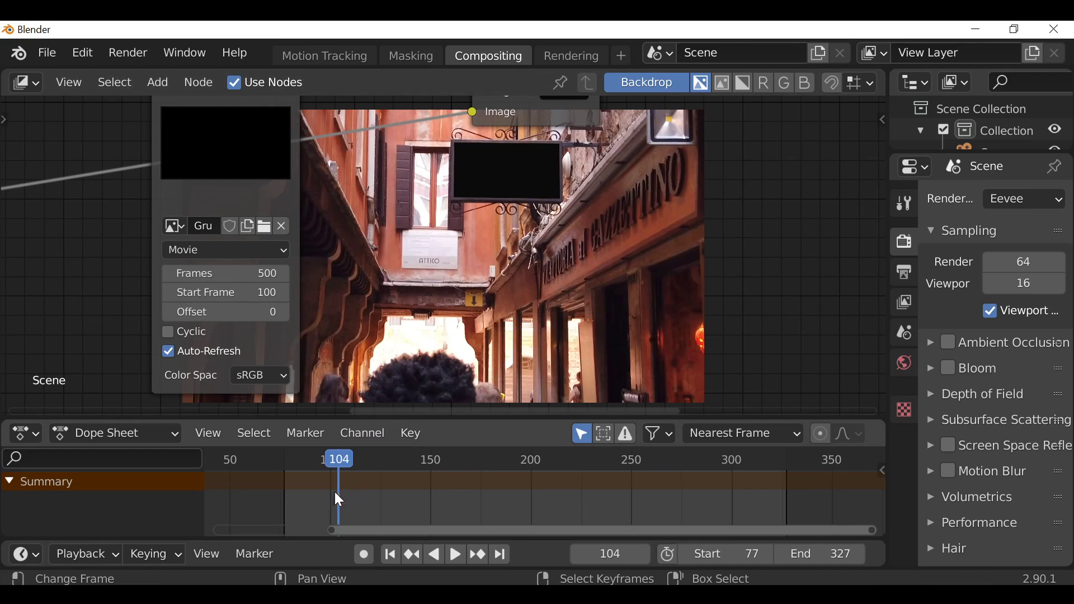
pyautogui.moveTo(374, 493); pyautogui.dragTo(492, 513)
pyautogui.scroll(-10, 411, 285)
pyautogui.moveTo(410, 297); pyautogui.dragTo(422, 367, button='middle')
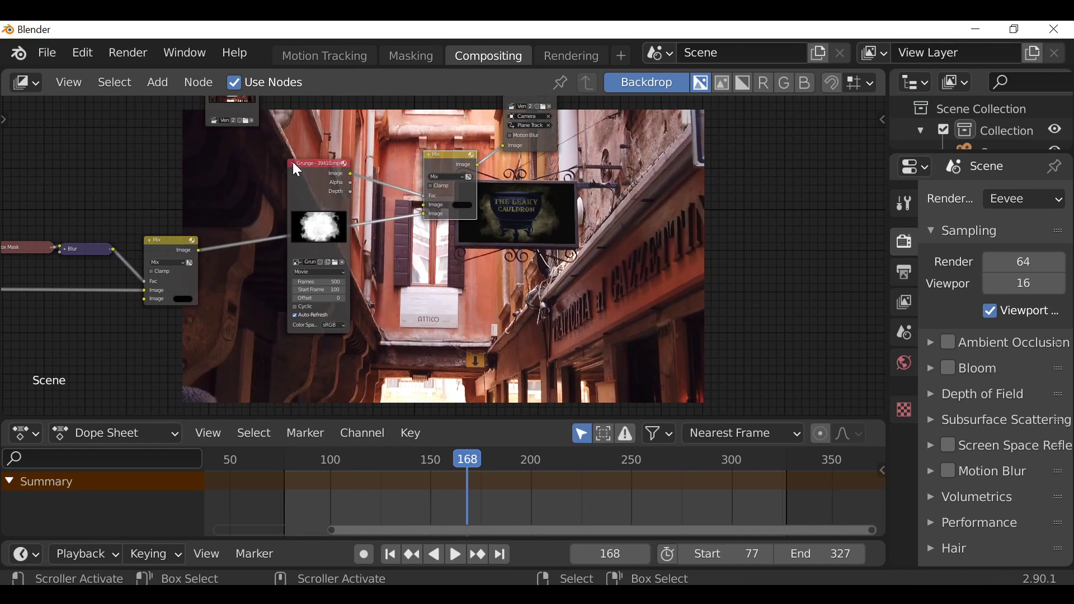
pyautogui.click(294, 163)
# Step: Move the collapsed grunge node and the Mix node left and down
pyautogui.moveTo(304, 162); pyautogui.dragTo(278, 171)
pyautogui.moveTo(444, 163); pyautogui.dragTo(438, 174)
pyautogui.scroll(-4, 437, 245)
pyautogui.moveTo(438, 246); pyautogui.dragTo(302, 209, button='middle')
pyautogui.moveTo(341, 248); pyautogui.dragTo(304, 234, button='middle')
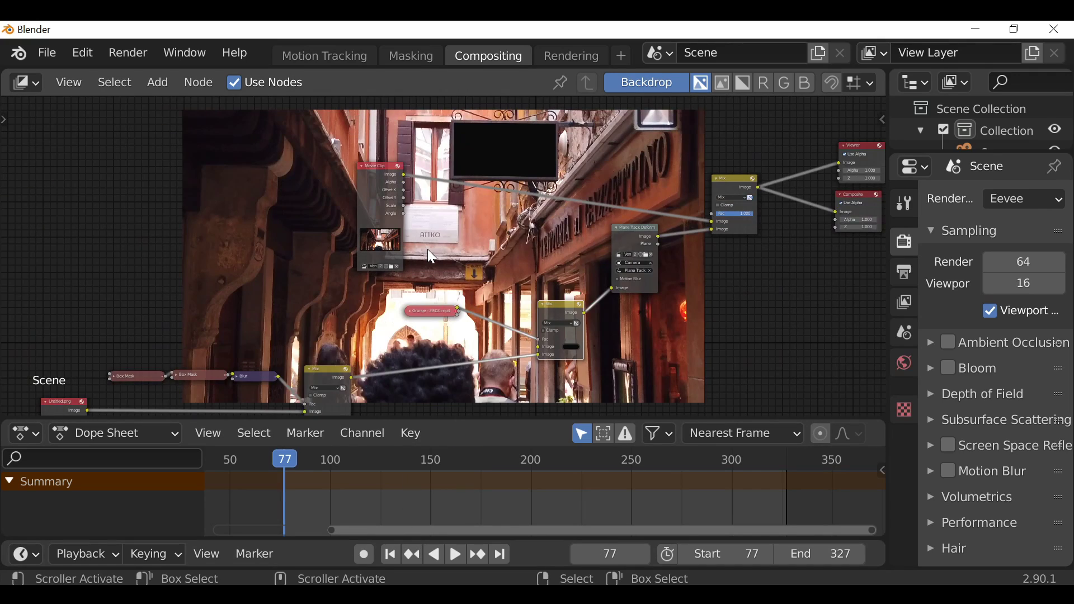
# Step: Shift the footage's Movie Clip node further left to free room in the node tree
pyautogui.scroll(-1, 428, 250)
pyautogui.scroll(2, 427, 250)
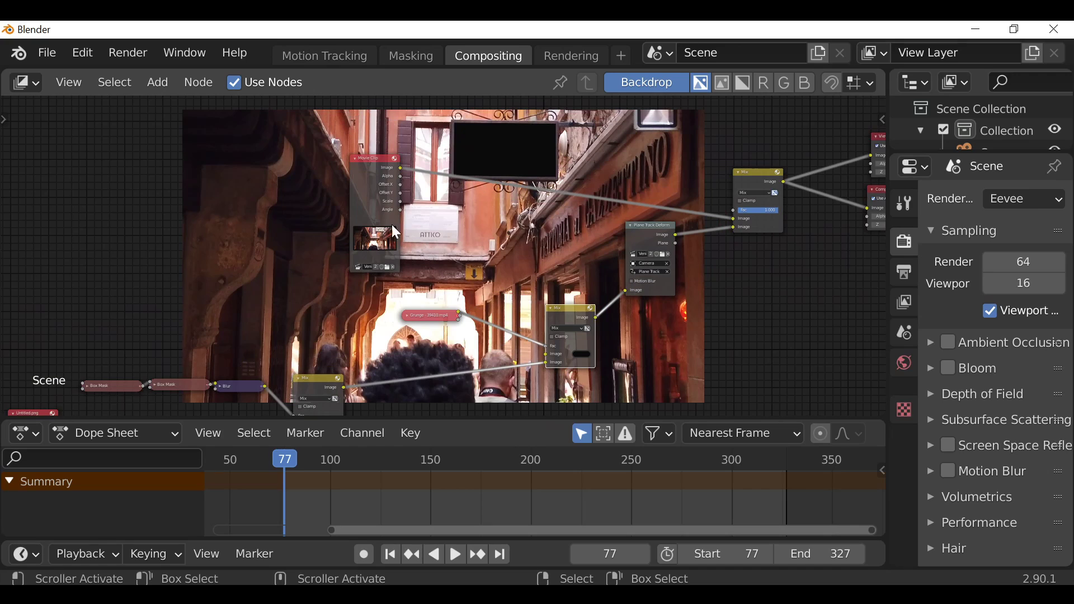
pyautogui.moveTo(366, 197); pyautogui.dragTo(220, 188)
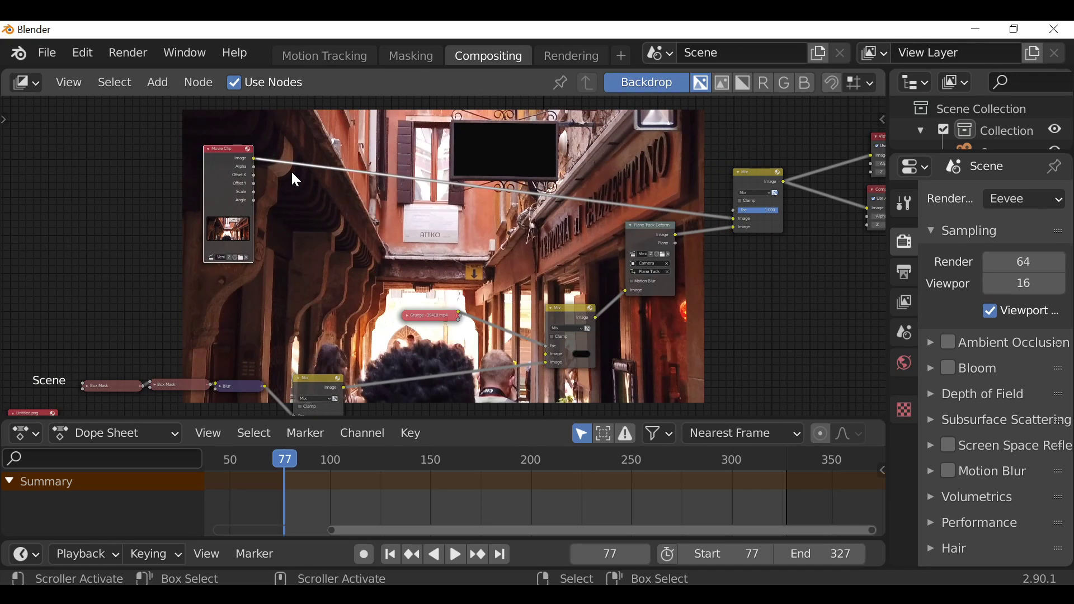
pyautogui.scroll(4, 296, 179)
pyautogui.hotkey('shift', 'a')
# Step: Add a Hue Saturation Value node after the footage with saturation 0.751 and value 0.668
pyautogui.moveTo(237, 231)
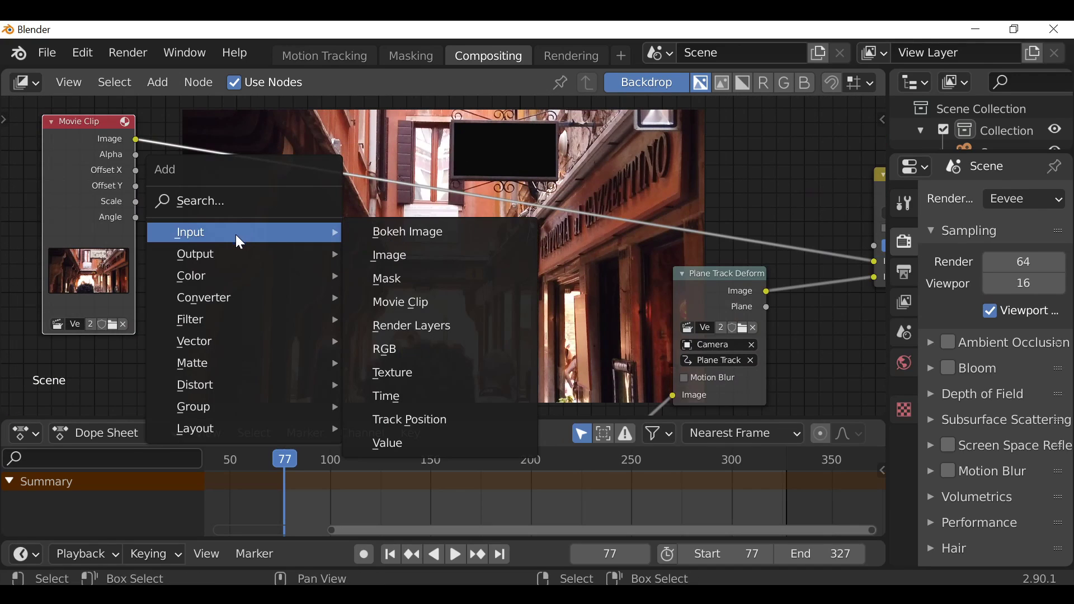
pyautogui.moveTo(202, 274)
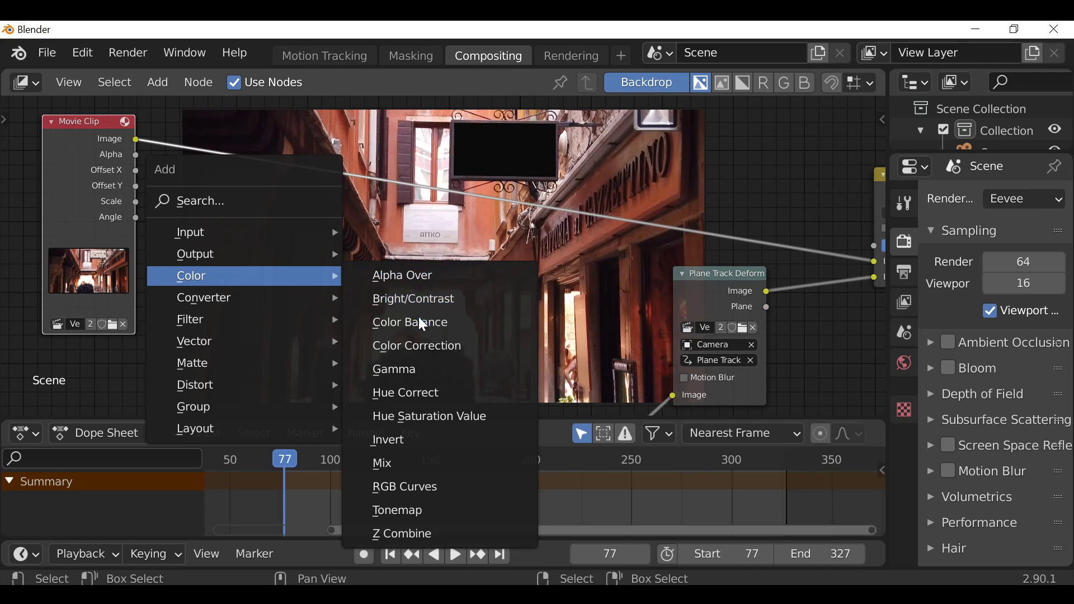
pyautogui.click(472, 415)
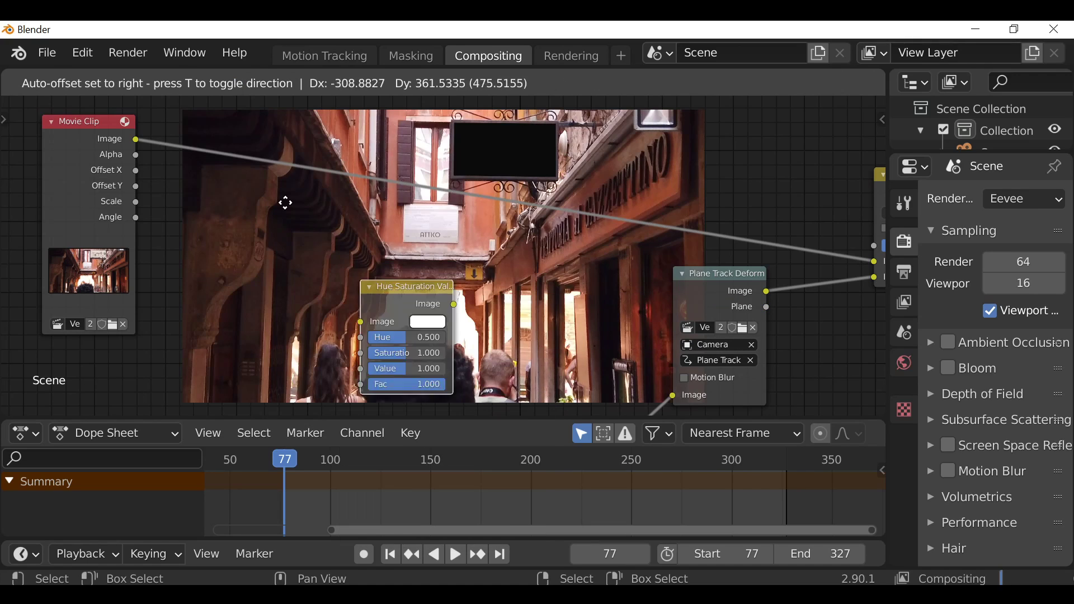
pyautogui.click(176, 121)
pyautogui.scroll(2, 256, 236)
pyautogui.moveTo(111, 178); pyautogui.dragTo(93, 177)
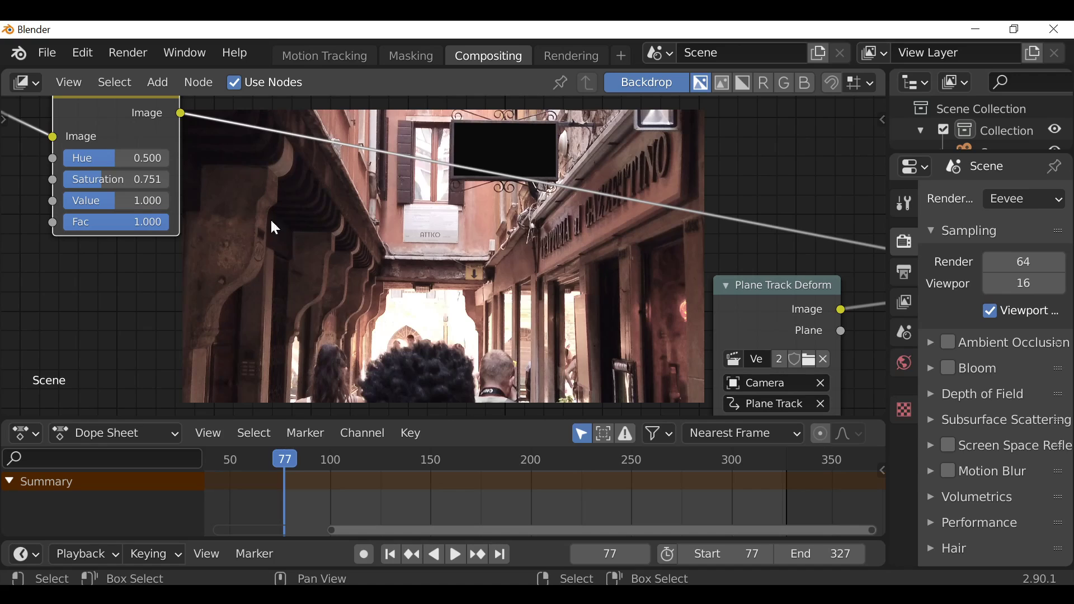
pyautogui.moveTo(117, 201); pyautogui.dragTo(104, 202)
pyautogui.press('Home')
# Step: Insert a Color Balance node into the footage link and slightly raise its Lift
pyautogui.hotkey('shift', 'a')
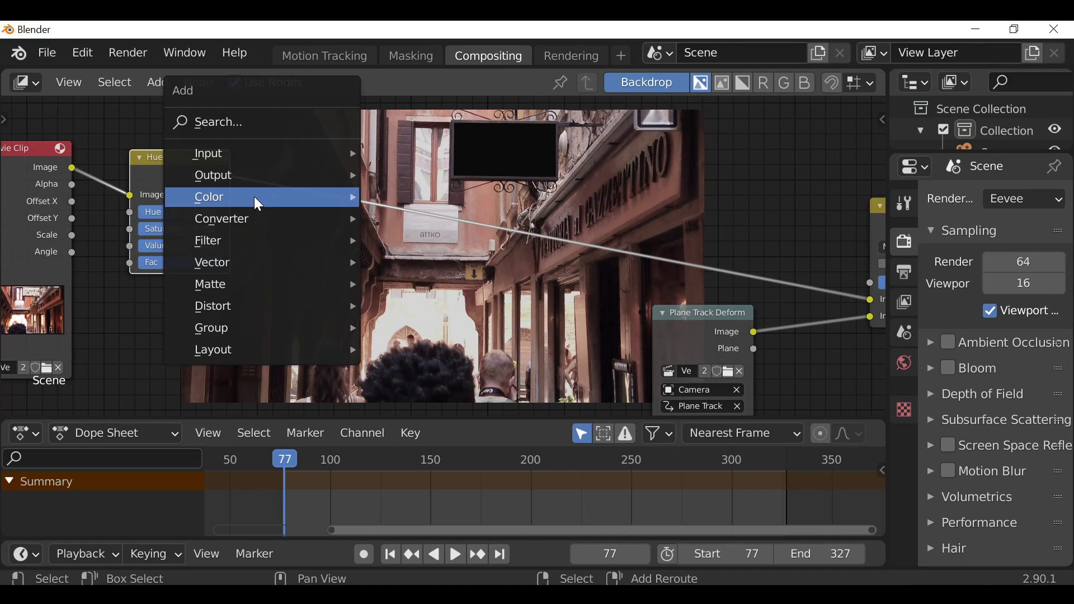
pyautogui.moveTo(254, 197)
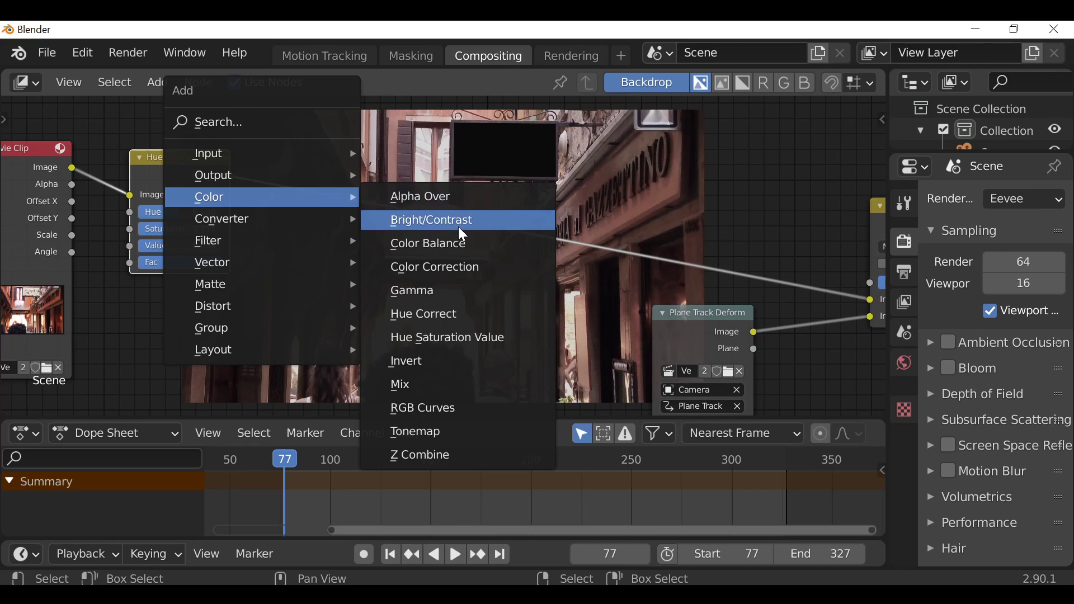
pyautogui.click(460, 244)
pyautogui.click(247, 134)
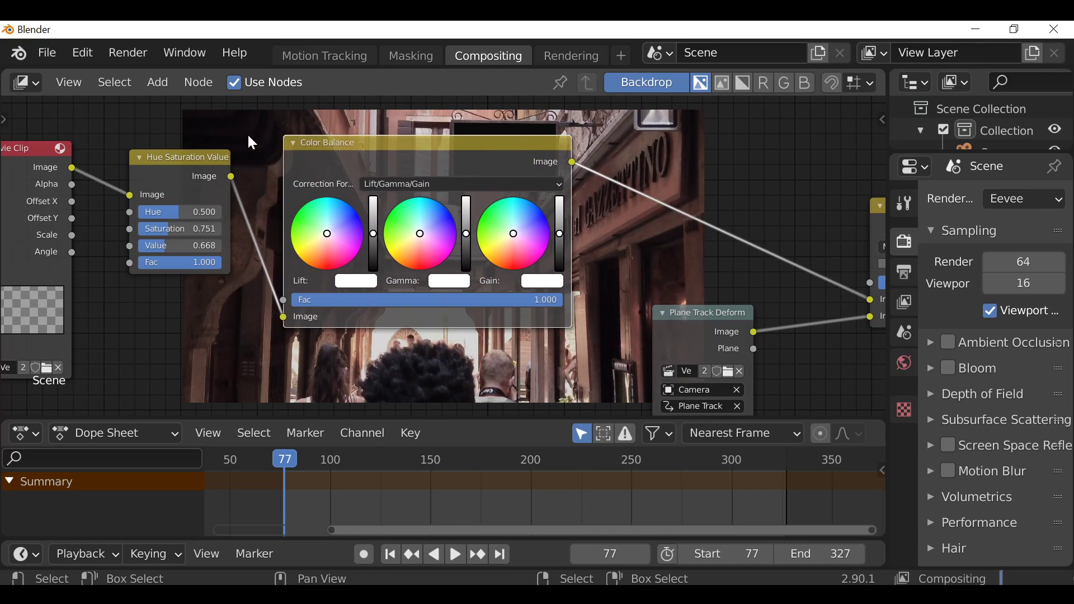
pyautogui.moveTo(298, 183); pyautogui.dragTo(293, 190, button='middle')
pyautogui.scroll(-2, 292, 193)
pyautogui.moveTo(336, 117); pyautogui.dragTo(304, 179, button='middle')
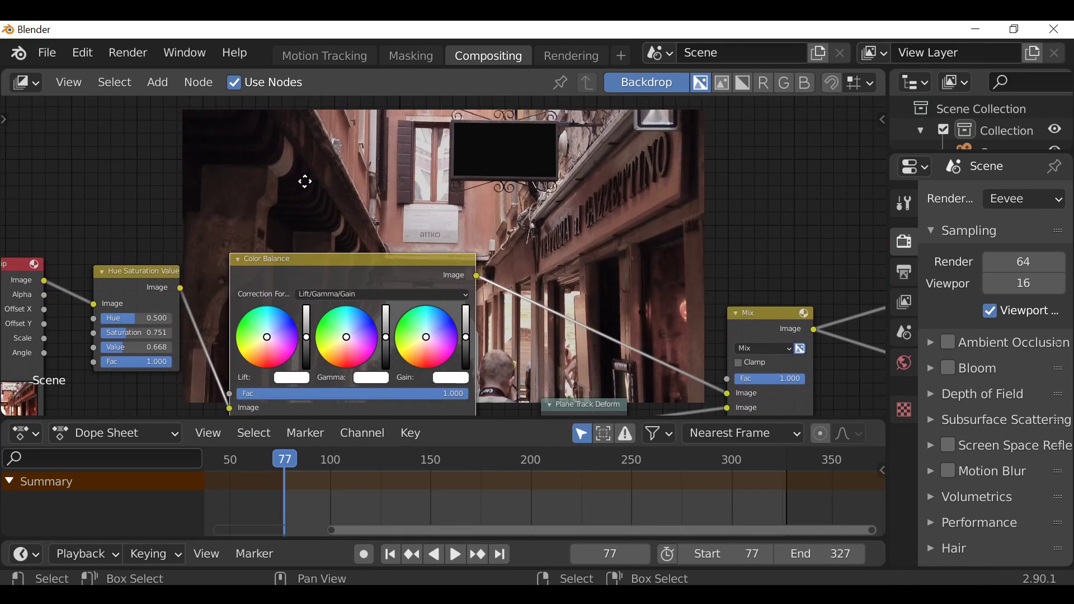
pyautogui.scroll(2, 278, 249)
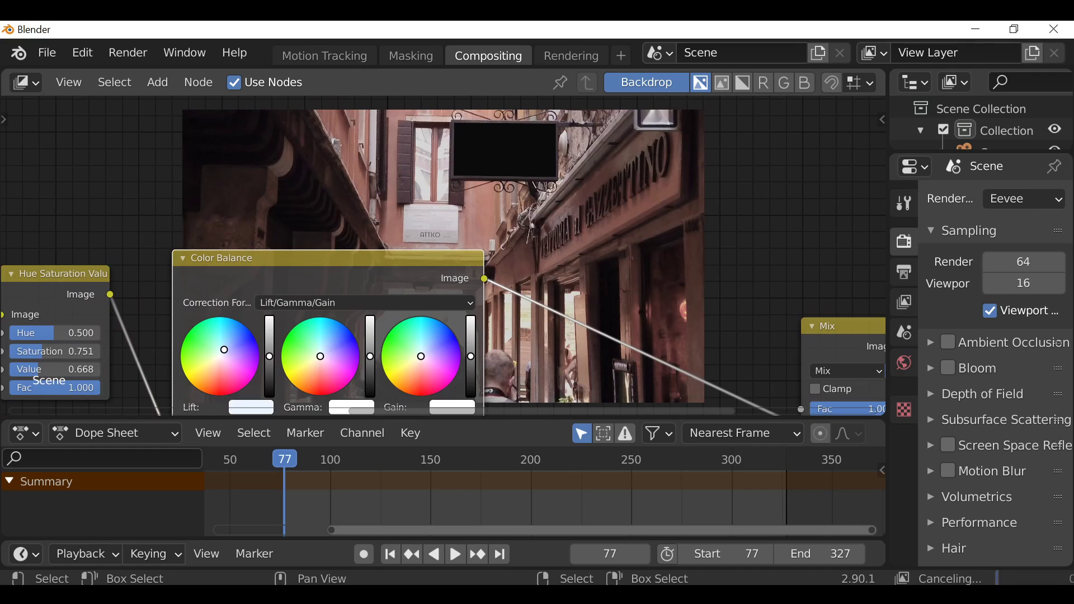
pyautogui.moveTo(279, 340); pyautogui.dragTo(264, 286, button='middle')
pyautogui.moveTo(254, 303); pyautogui.dragTo(254, 300)
pyautogui.moveTo(287, 168); pyautogui.dragTo(244, 343, button='middle')
pyautogui.moveTo(247, 273); pyautogui.dragTo(248, 337, button='middle')
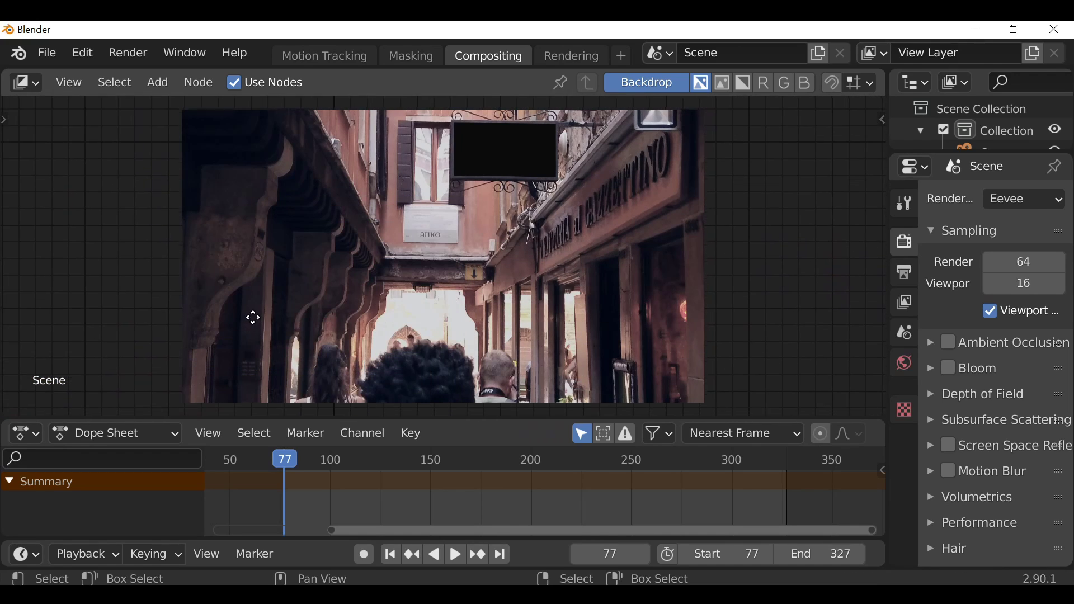
# Step: Duplicate the Color Balance node onto the sign image branch and collapse it
pyautogui.press('Home')
pyautogui.moveTo(307, 270); pyautogui.dragTo(267, 295, button='middle')
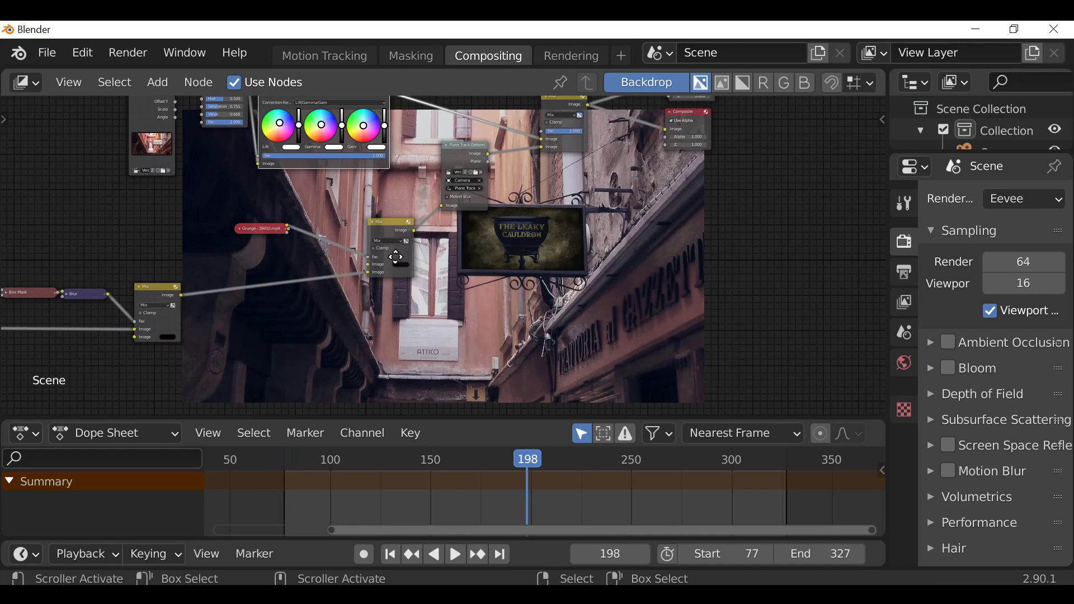
pyautogui.moveTo(23, 263); pyautogui.dragTo(185, 263, button='middle')
pyautogui.moveTo(161, 311); pyautogui.dragTo(143, 369, button='middle')
pyautogui.moveTo(532, 120); pyautogui.dragTo(527, 115)
pyautogui.hotkey('shift', 'd')
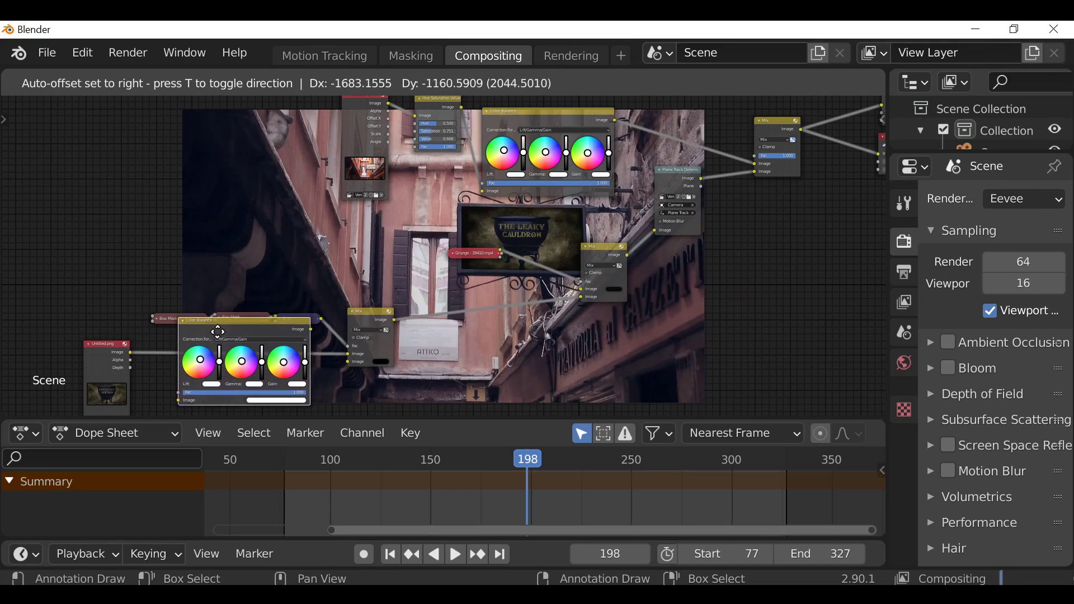
pyautogui.click(206, 351)
pyautogui.moveTo(407, 308); pyautogui.dragTo(297, 151, button='middle')
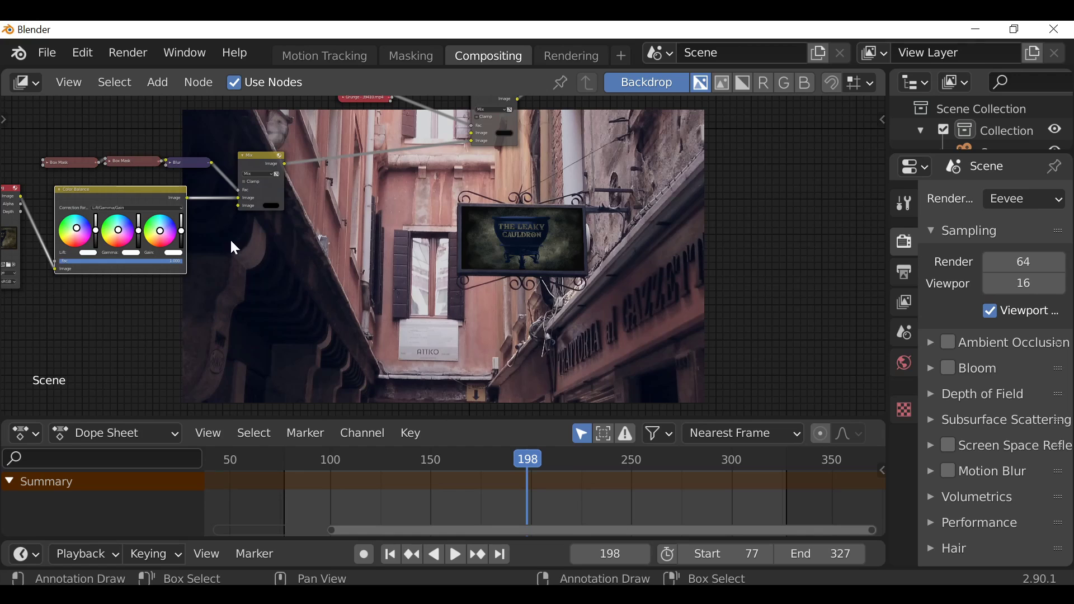
pyautogui.moveTo(236, 242); pyautogui.dragTo(285, 245, button='middle')
pyautogui.scroll(3, 183, 252)
pyautogui.moveTo(56, 215); pyautogui.dragTo(155, 231, button='middle')
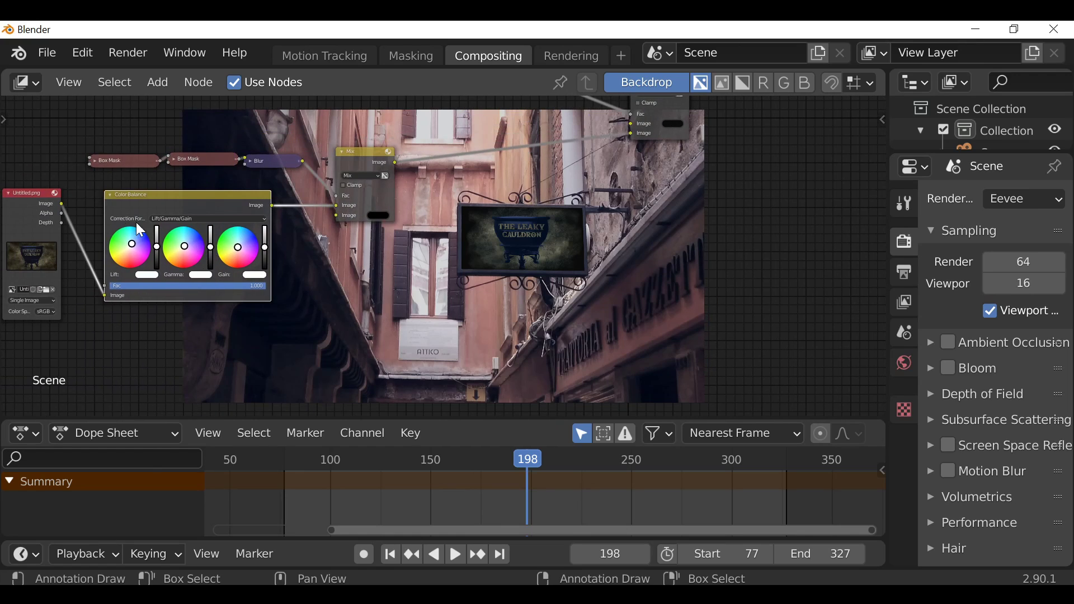
pyautogui.click(110, 196)
# Step: Move the Viewer and Composite nodes to the right of the backdrop
pyautogui.scroll(-7, 258, 235)
pyautogui.moveTo(255, 235); pyautogui.dragTo(185, 277, button='middle')
pyautogui.scroll(7, 459, 286)
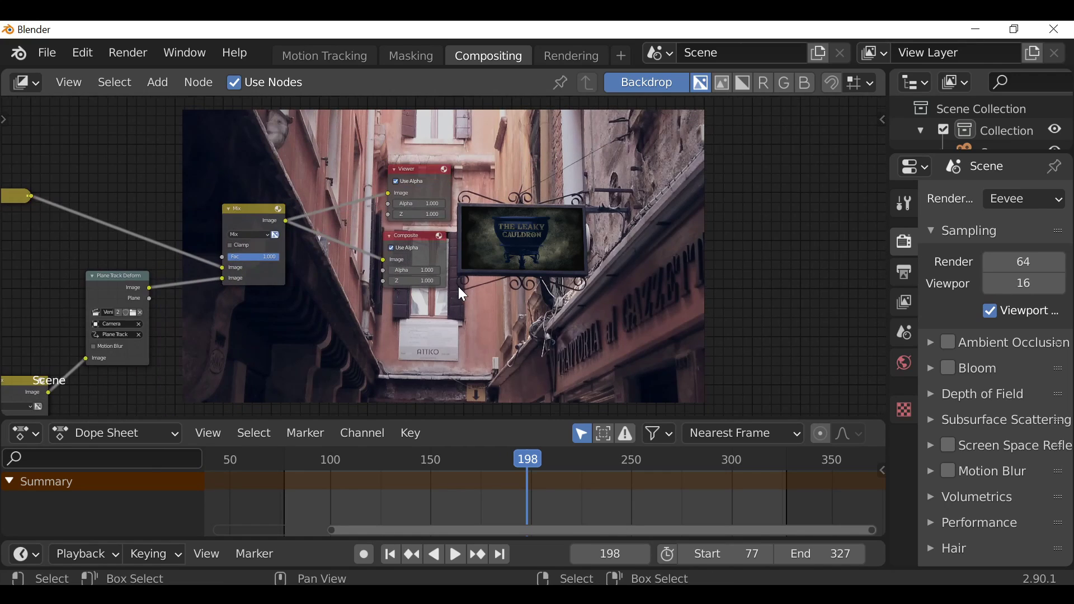
pyautogui.moveTo(468, 291); pyautogui.dragTo(363, 284, button='middle')
pyautogui.moveTo(417, 300); pyautogui.dragTo(283, 122)
pyautogui.moveTo(307, 157); pyautogui.dragTo(774, 155)
pyautogui.moveTo(490, 216); pyautogui.dragTo(504, 191, button='middle')
# Step: Insert a Mix node before the outputs with the image feeding both its inputs
pyautogui.scroll(1, 427, 216)
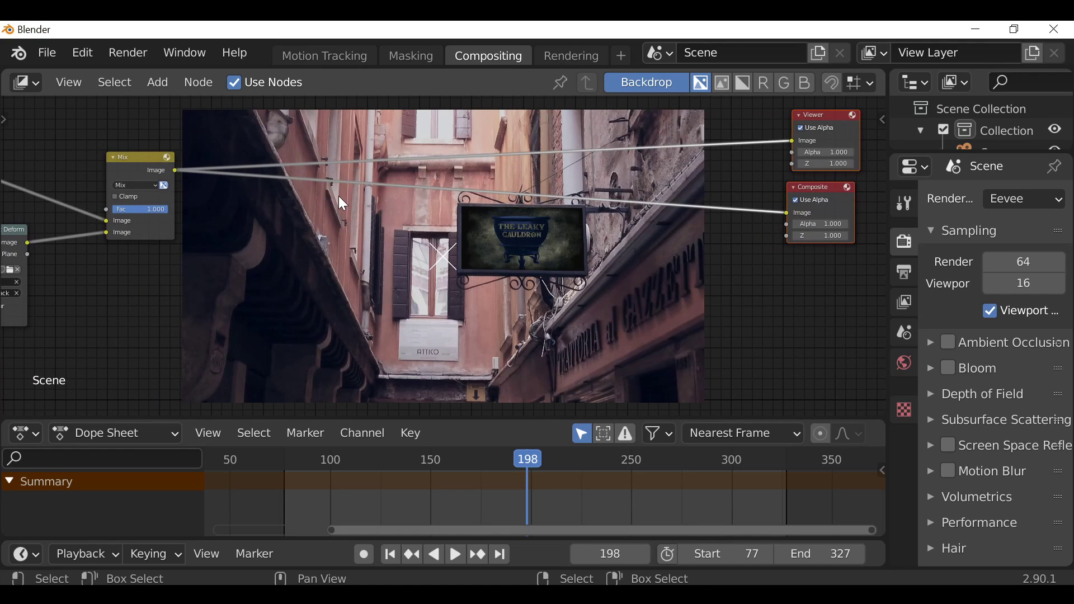
pyautogui.hotkey('shift', 'a')
pyautogui.moveTo(339, 198)
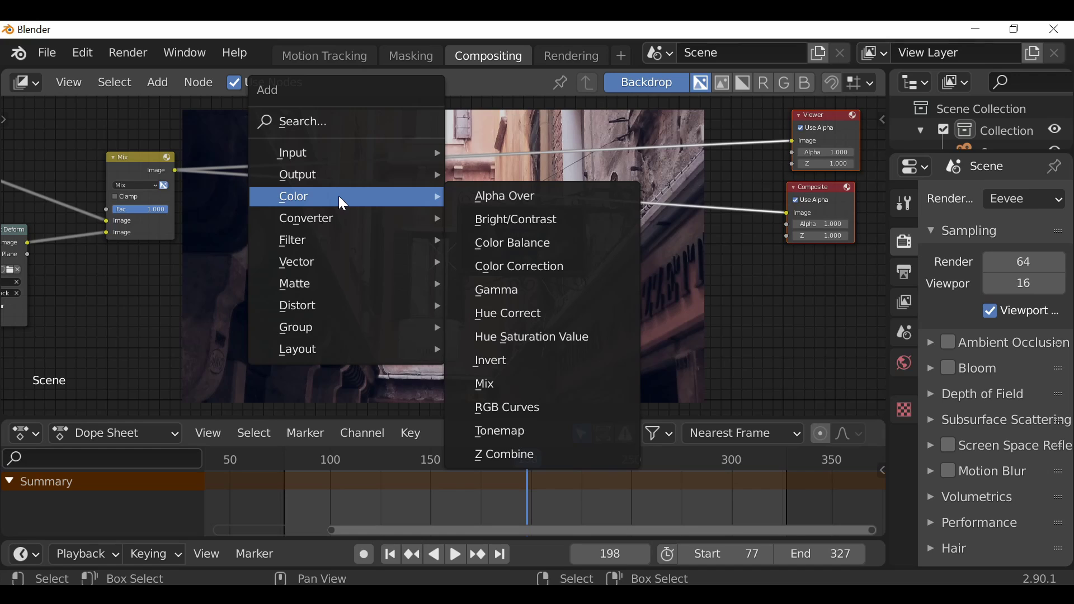
pyautogui.click(516, 382)
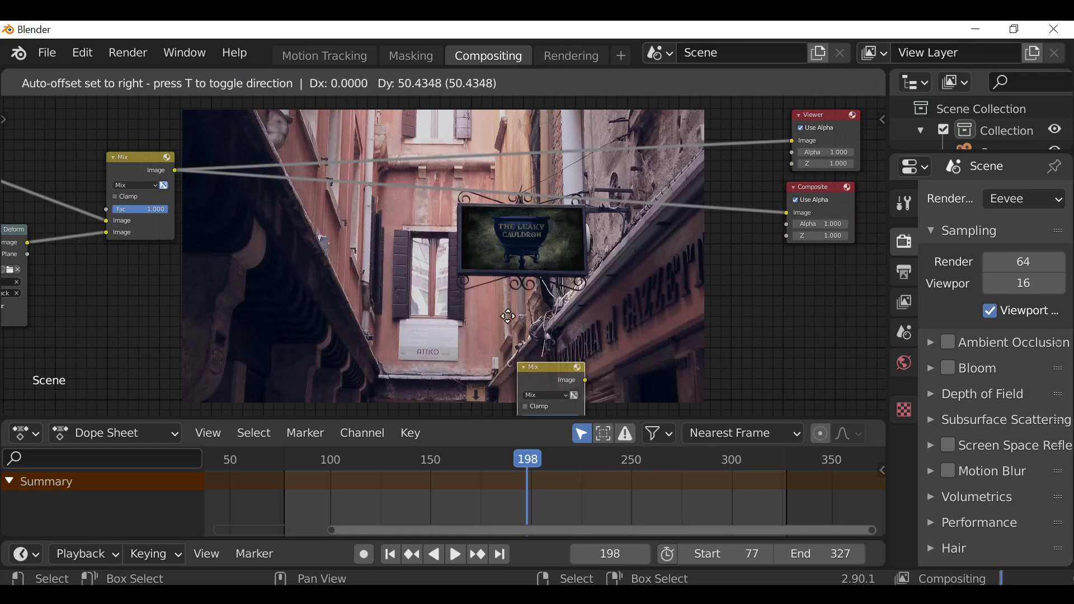
pyautogui.click(470, 184)
pyautogui.moveTo(489, 181); pyautogui.dragTo(496, 131)
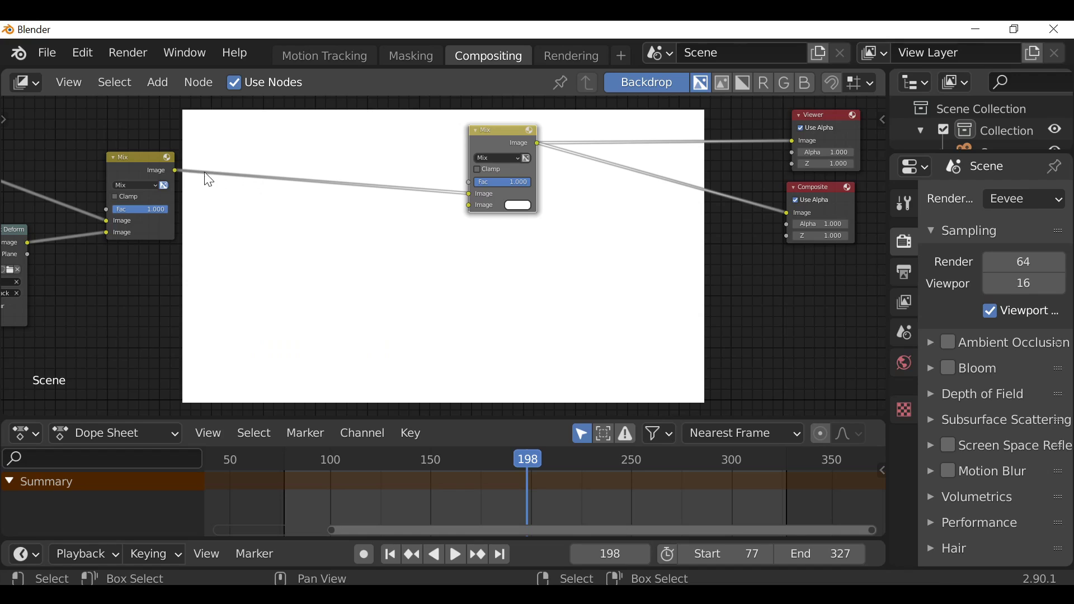
pyautogui.moveTo(176, 171); pyautogui.dragTo(468, 208)
# Step: Put an RGB to BW node on the lower Mix input and set the blend to Soft Light at 0.207
pyautogui.hotkey('shift', 'a')
pyautogui.moveTo(252, 235)
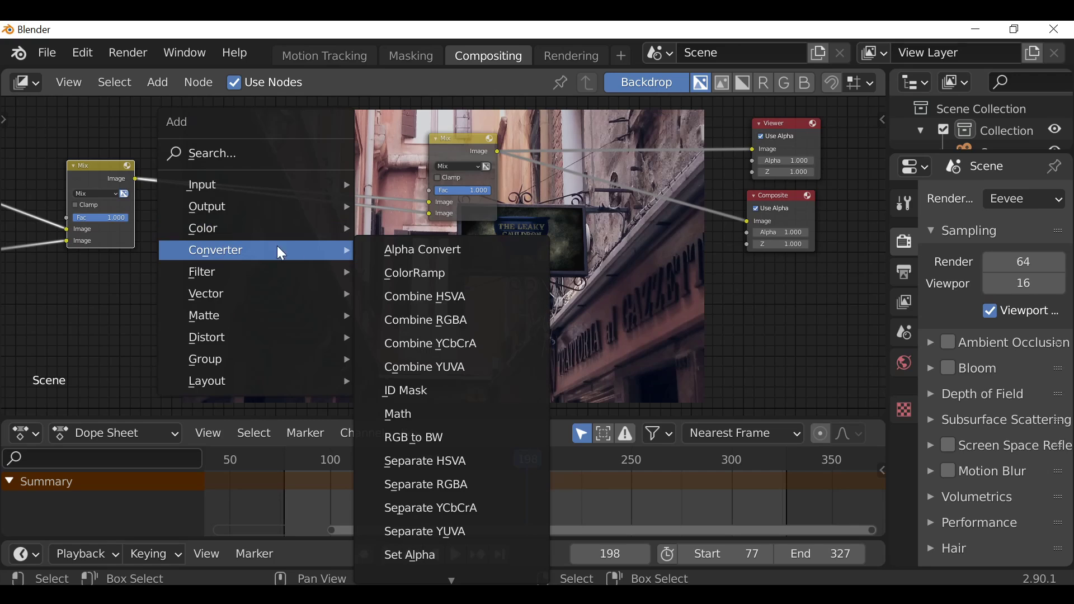
pyautogui.click(448, 442)
pyautogui.click(302, 196)
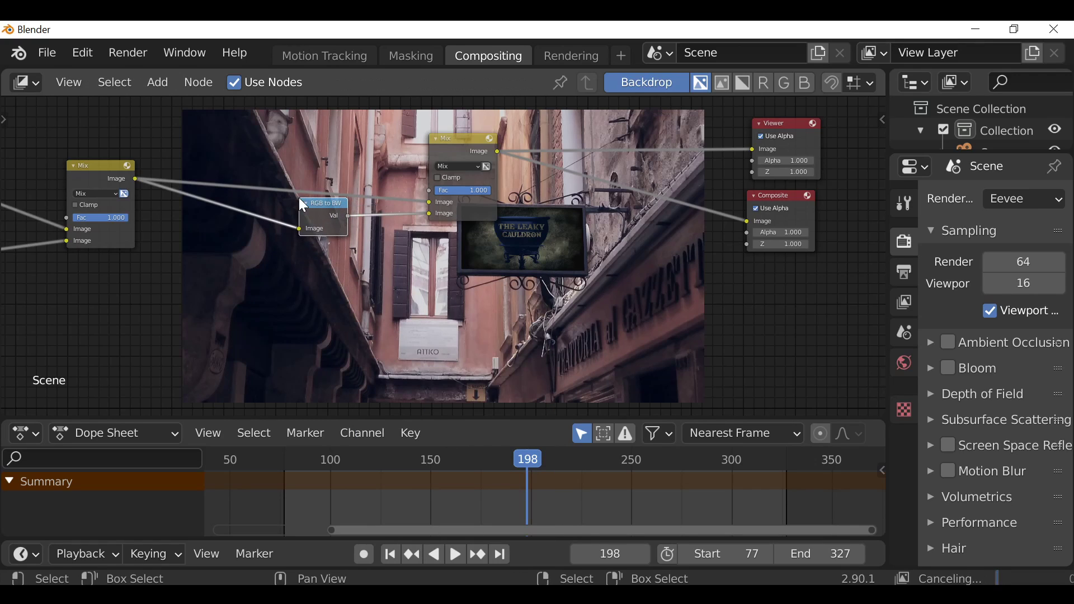
pyautogui.moveTo(310, 211); pyautogui.dragTo(306, 217)
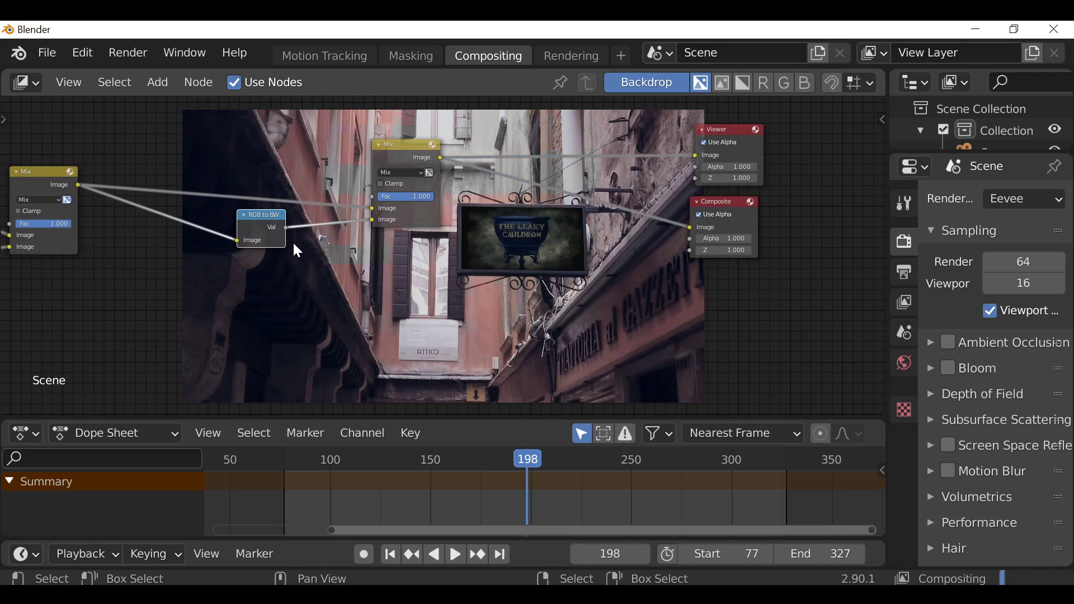
pyautogui.scroll(2, 442, 172)
pyautogui.click(471, 171)
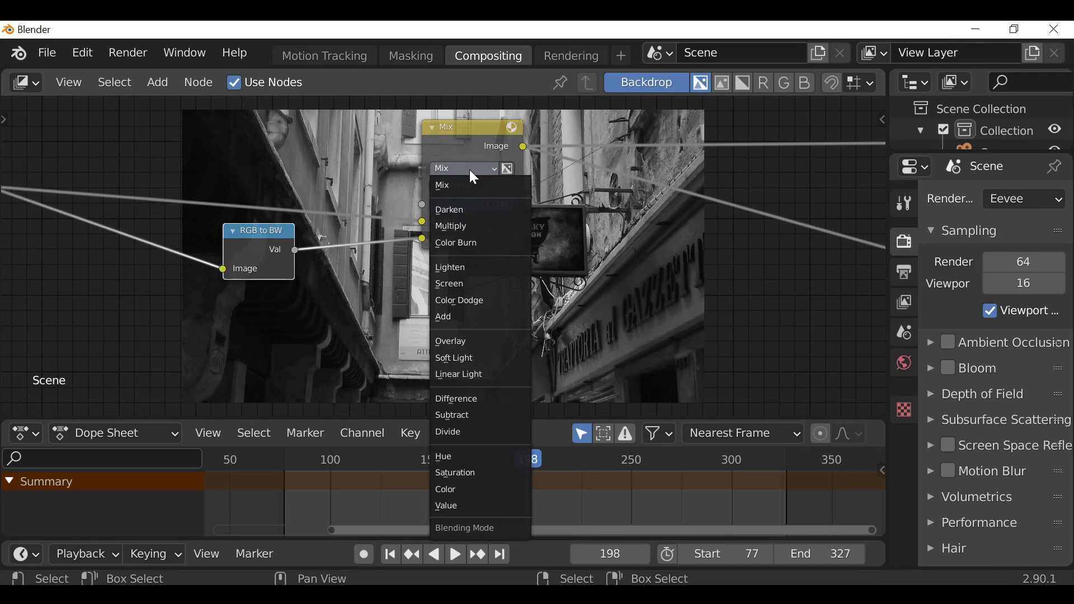
pyautogui.click(464, 359)
pyautogui.moveTo(342, 268); pyautogui.dragTo(98, 256)
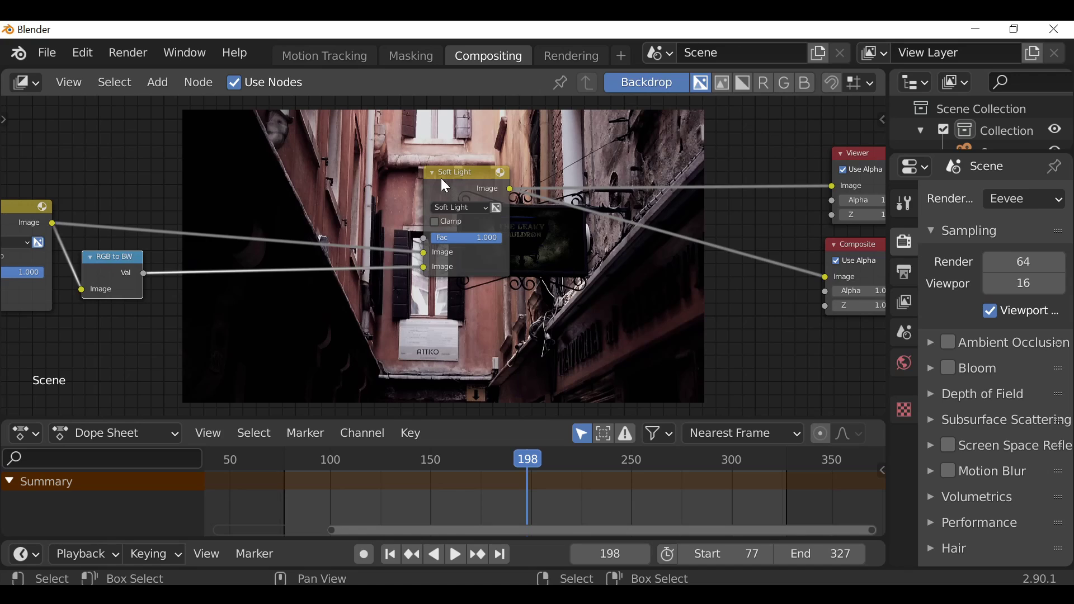
pyautogui.moveTo(446, 186); pyautogui.dragTo(193, 180)
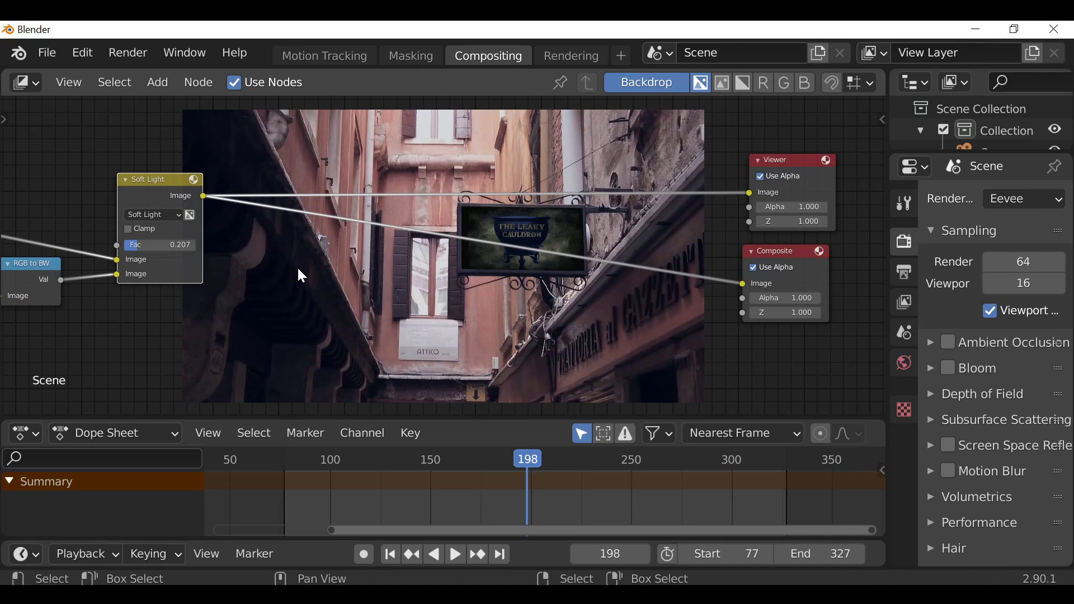
pyautogui.hotkey('shift', 'a')
# Step: Insert a Filter node after Soft Light, switch it to Sharpen, and set Fac to 0.263
pyautogui.moveTo(261, 298)
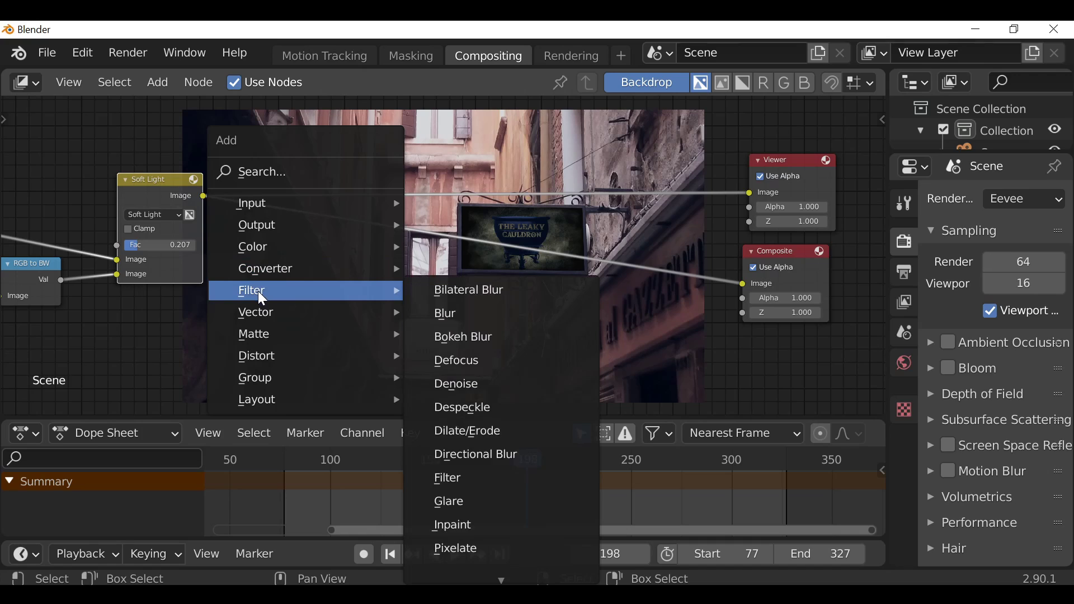
pyautogui.click(491, 476)
pyautogui.click(396, 215)
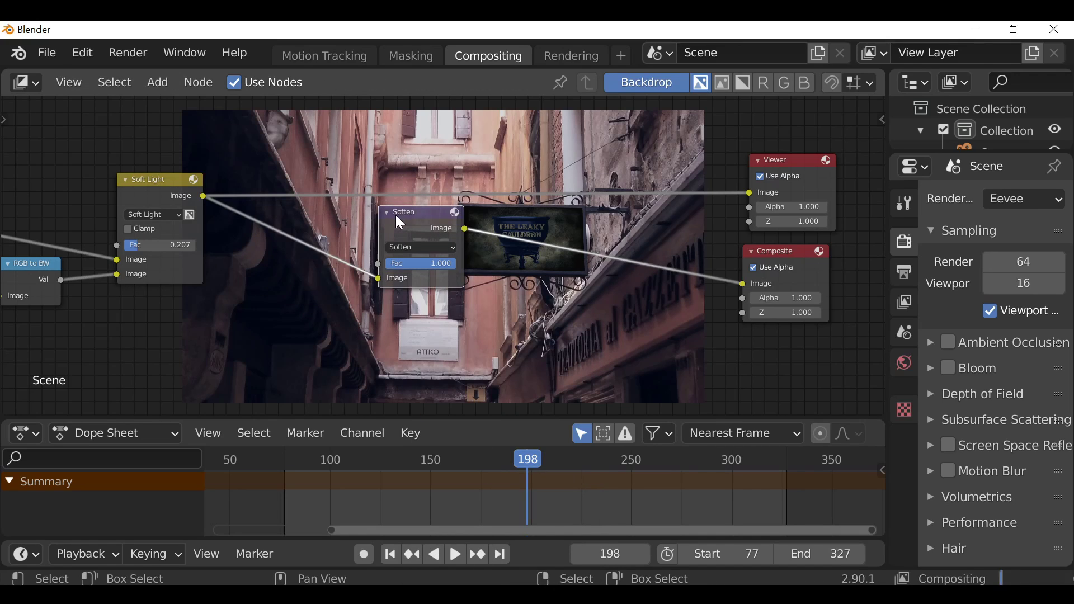
pyautogui.scroll(4, 397, 214)
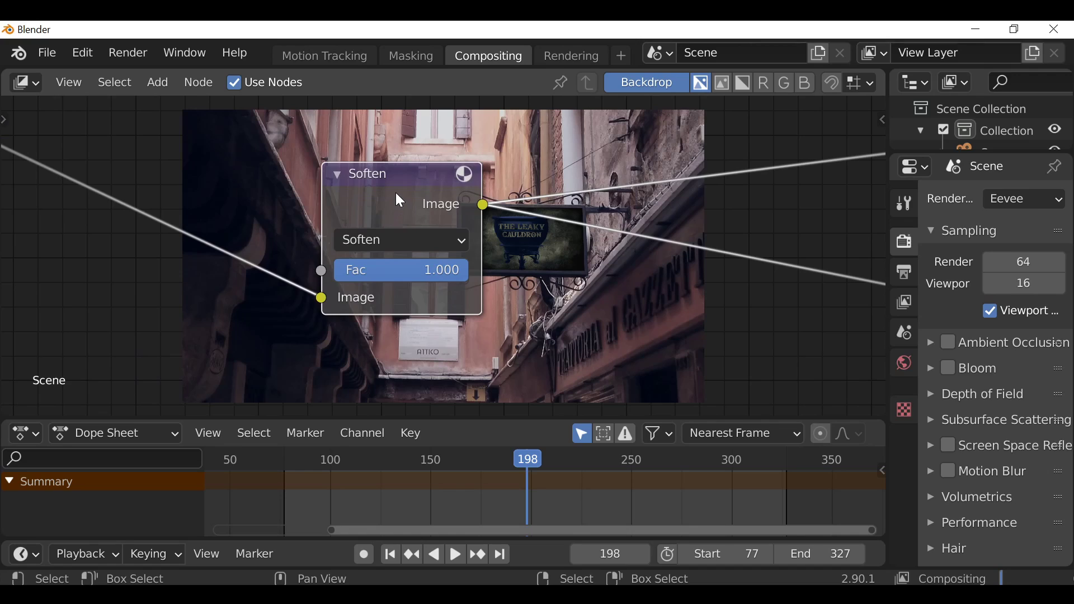
pyautogui.moveTo(395, 193); pyautogui.dragTo(327, 173, button='middle')
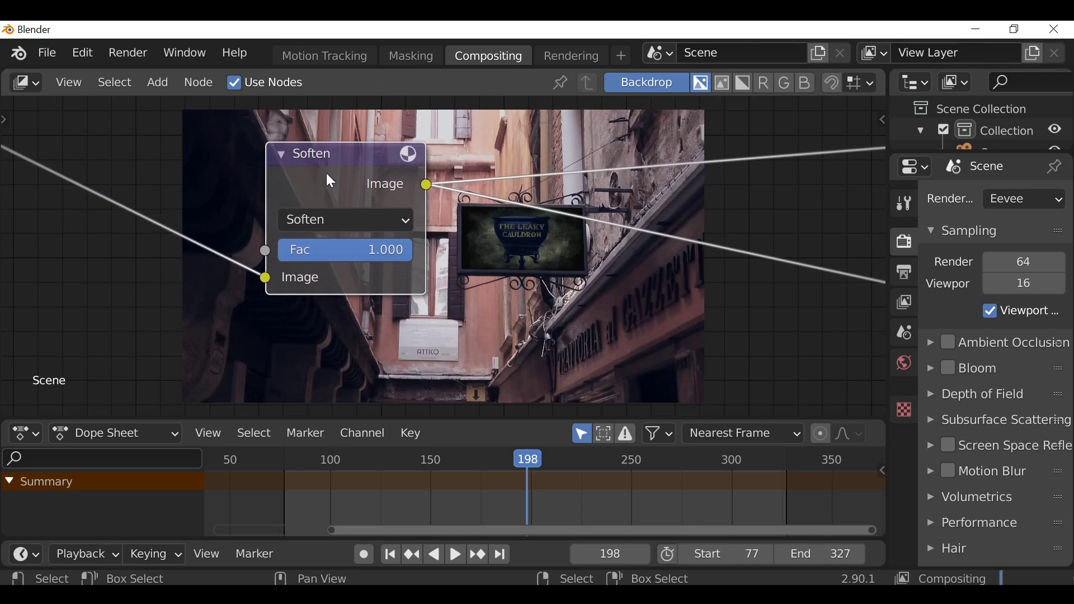
pyautogui.click(338, 221)
pyautogui.click(328, 277)
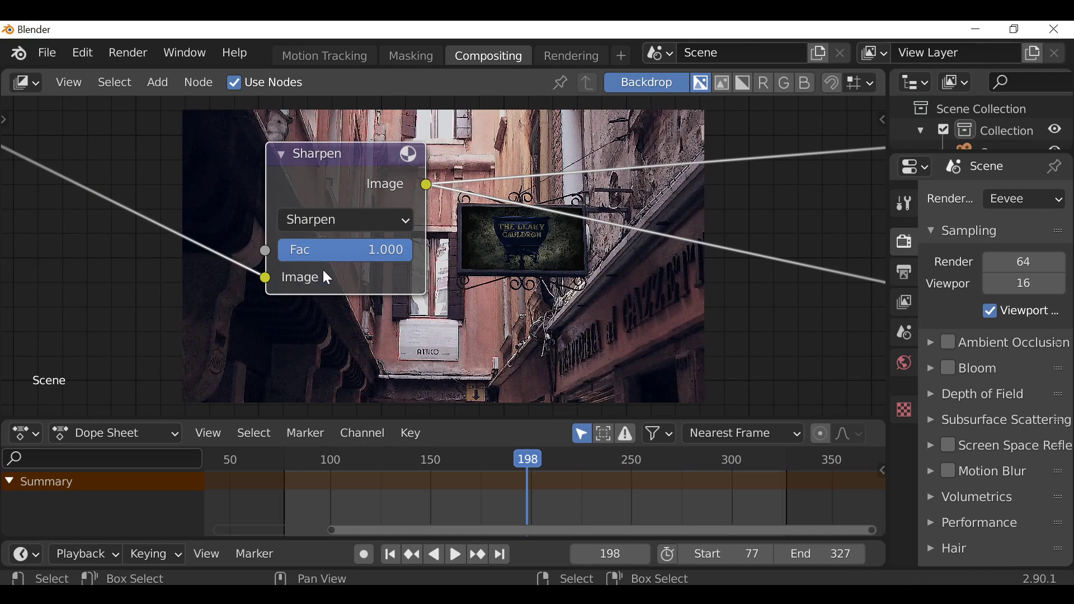
pyautogui.moveTo(412, 252); pyautogui.dragTo(339, 172, button='middle')
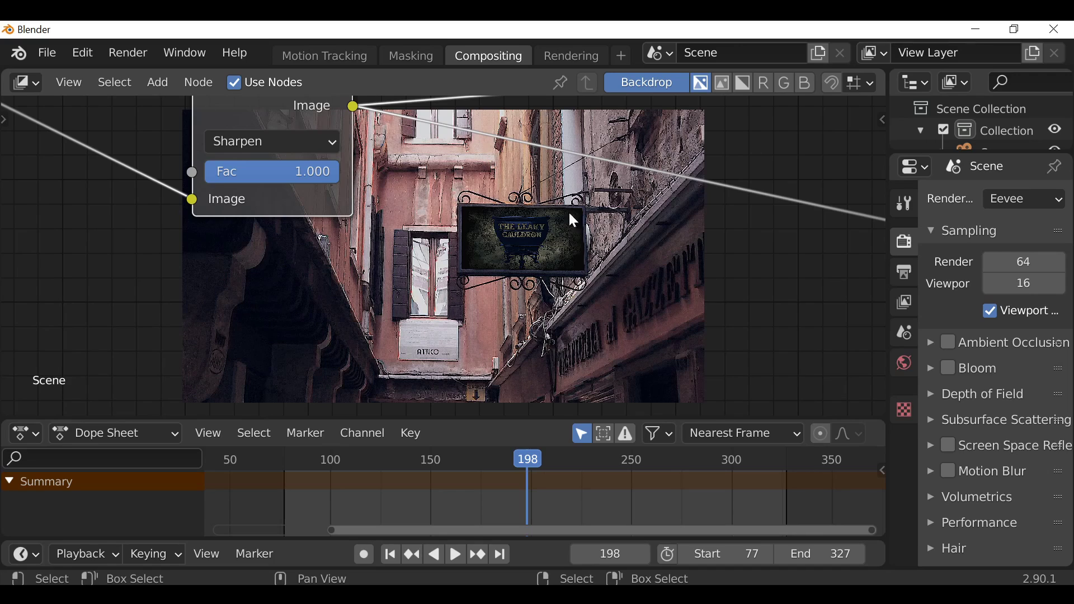
pyautogui.moveTo(268, 171); pyautogui.dragTo(350, 215, button='middle')
pyautogui.moveTo(404, 215); pyautogui.dragTo(294, 216)
pyautogui.moveTo(294, 216); pyautogui.dragTo(237, 155, button='middle')
pyautogui.moveTo(249, 152); pyautogui.dragTo(260, 153)
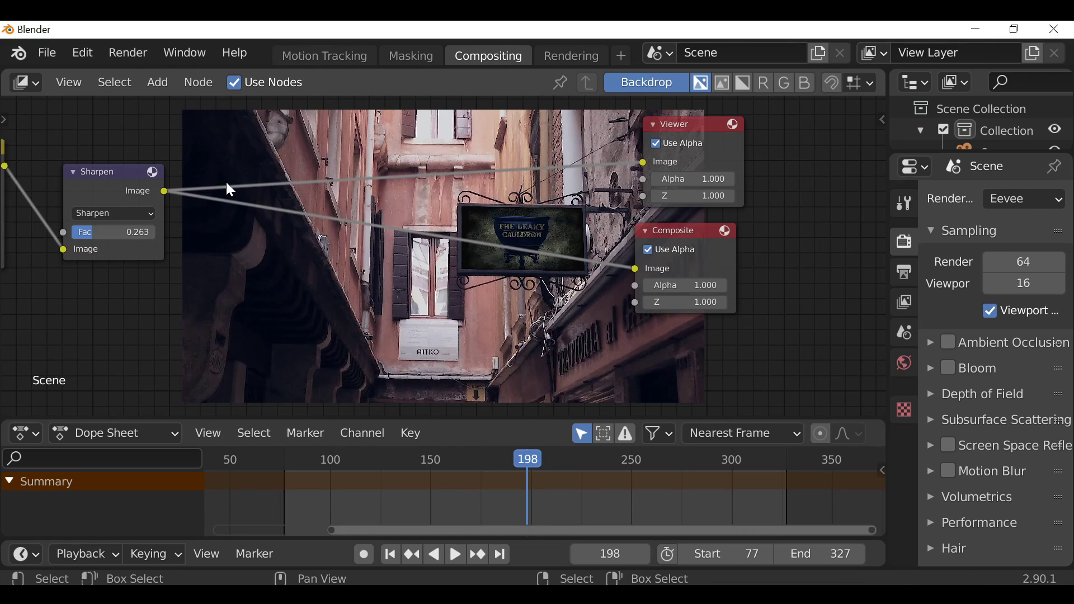
pyautogui.hotkey('shift', 'a')
# Step: Place a Color Balance node after the Sharpen node, ahead of the outputs
pyautogui.moveTo(212, 184)
pyautogui.moveTo(186, 167)
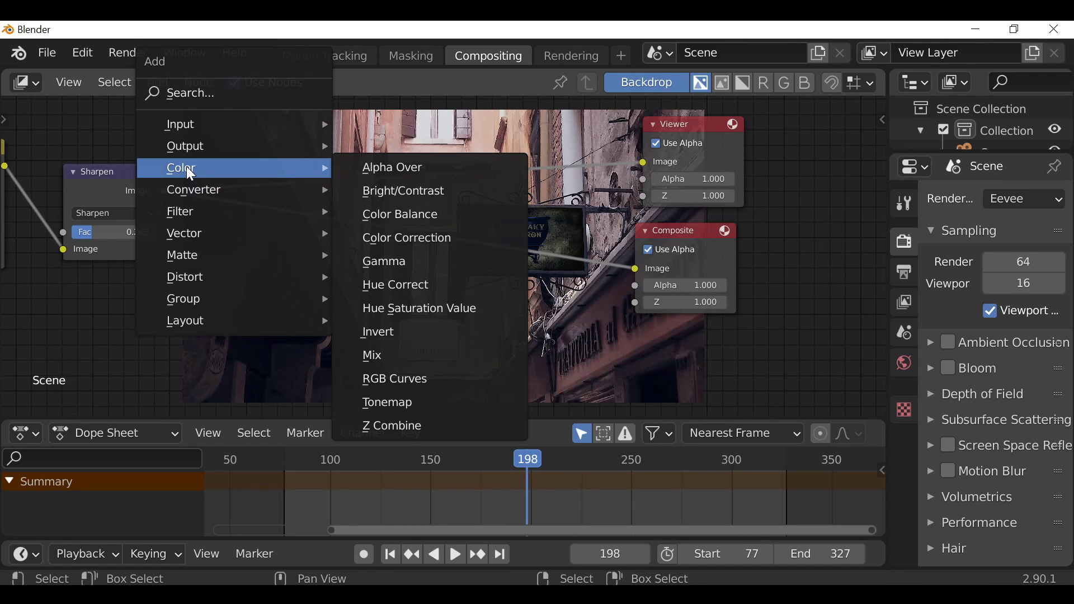
pyautogui.click(415, 213)
pyautogui.click(294, 183)
pyautogui.moveTo(332, 269); pyautogui.dragTo(250, 259, button='middle')
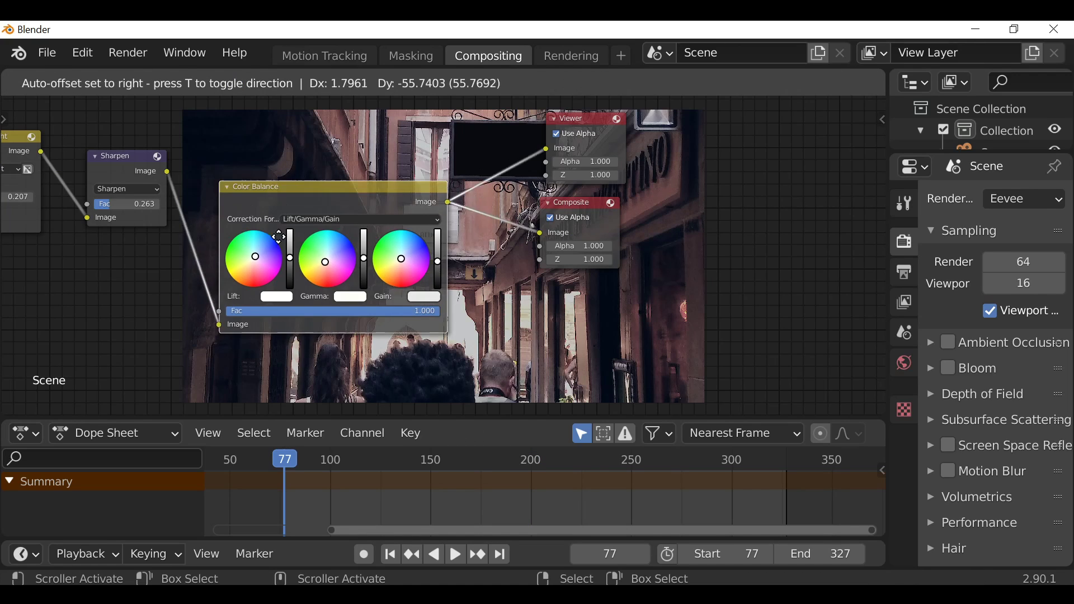
pyautogui.moveTo(290, 170)
pyautogui.mouseDown()
pyautogui.moveTo(278, 279)
pyautogui.moveTo(283, 157)
pyautogui.mouseUp()
pyautogui.scroll(-10, 271, 223)
pyautogui.moveTo(241, 241); pyautogui.dragTo(388, 220, button='middle')
pyautogui.scroll(-2, 326, 250)
pyautogui.scroll(-1, 442, 196)
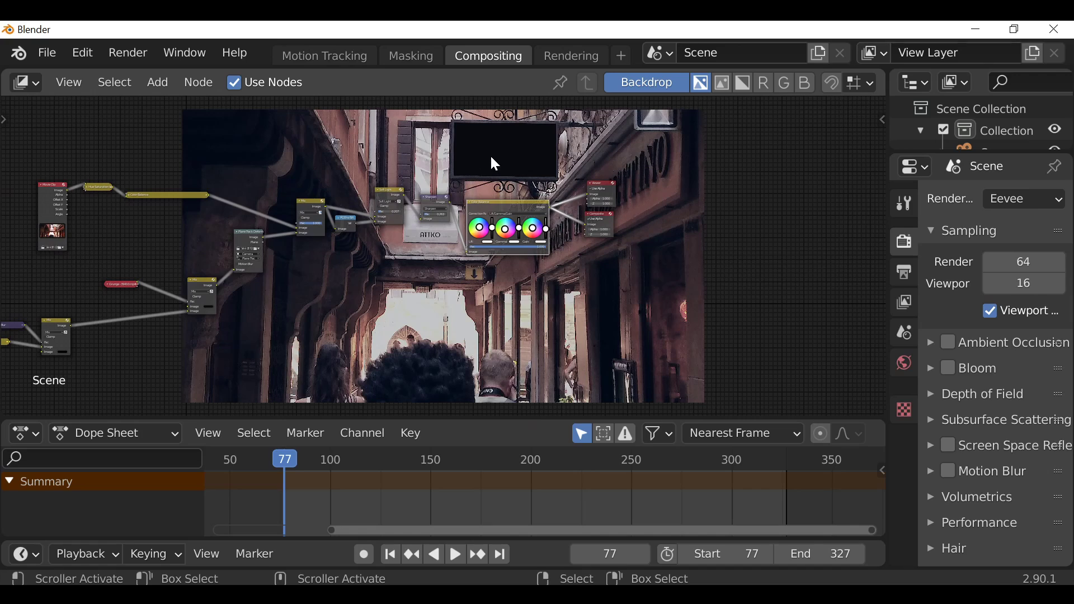
pyautogui.moveTo(417, 178); pyautogui.dragTo(438, 196, button='middle')
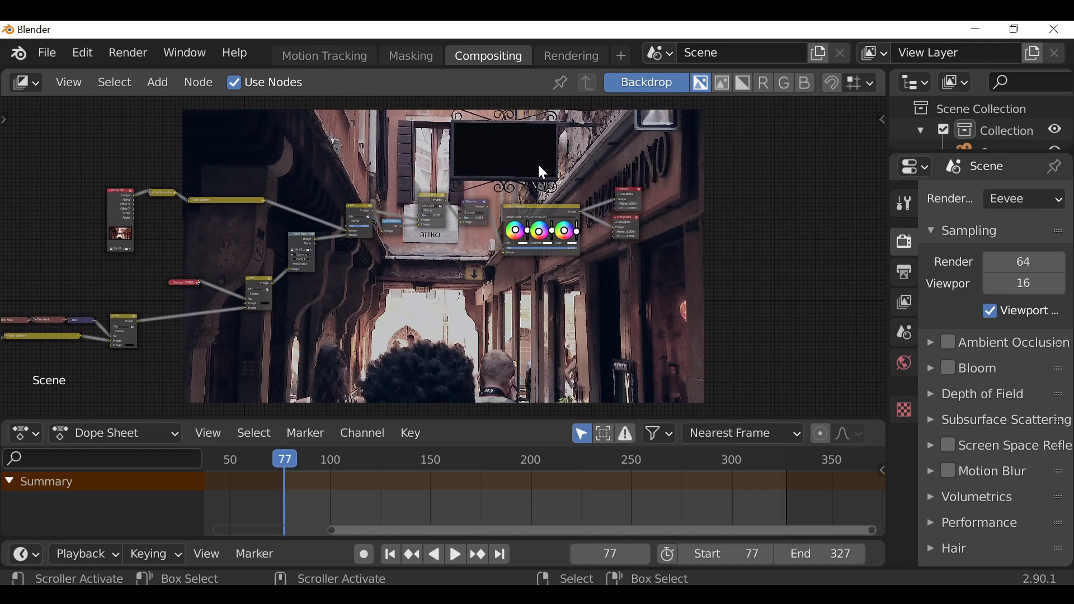
# Step: Box-select the effect nodes and mute then unmute them to compare against the original footage
pyautogui.press('b')
pyautogui.moveTo(538, 172); pyautogui.dragTo(132, 340)
pyautogui.moveTo(211, 258); pyautogui.dragTo(92, 408, button='middle')
pyautogui.press('m')
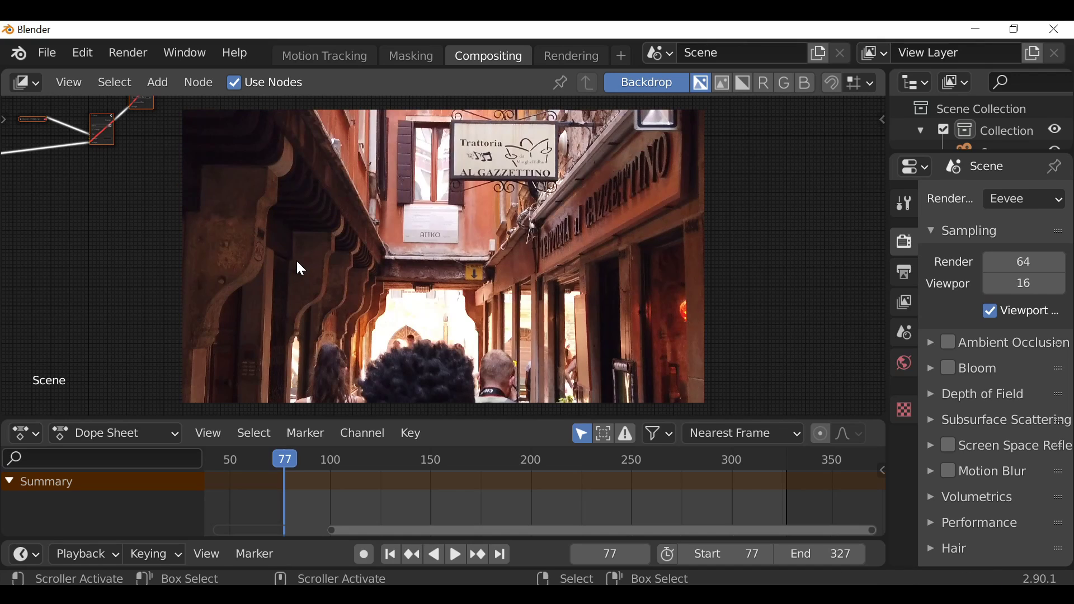
pyautogui.press('m')
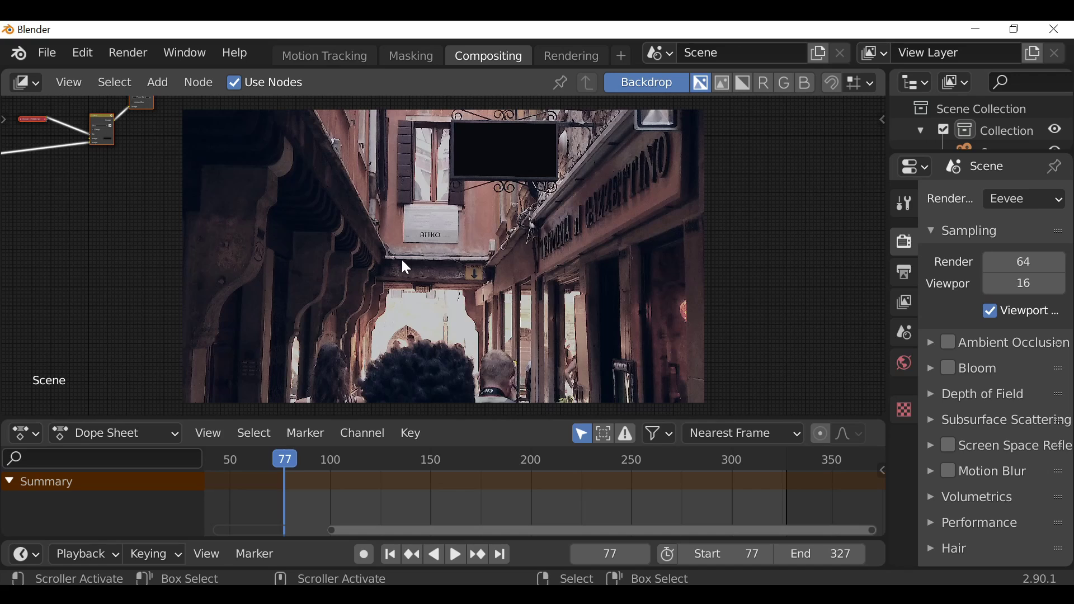
pyautogui.moveTo(533, 218); pyautogui.dragTo(601, 338, button='middle')
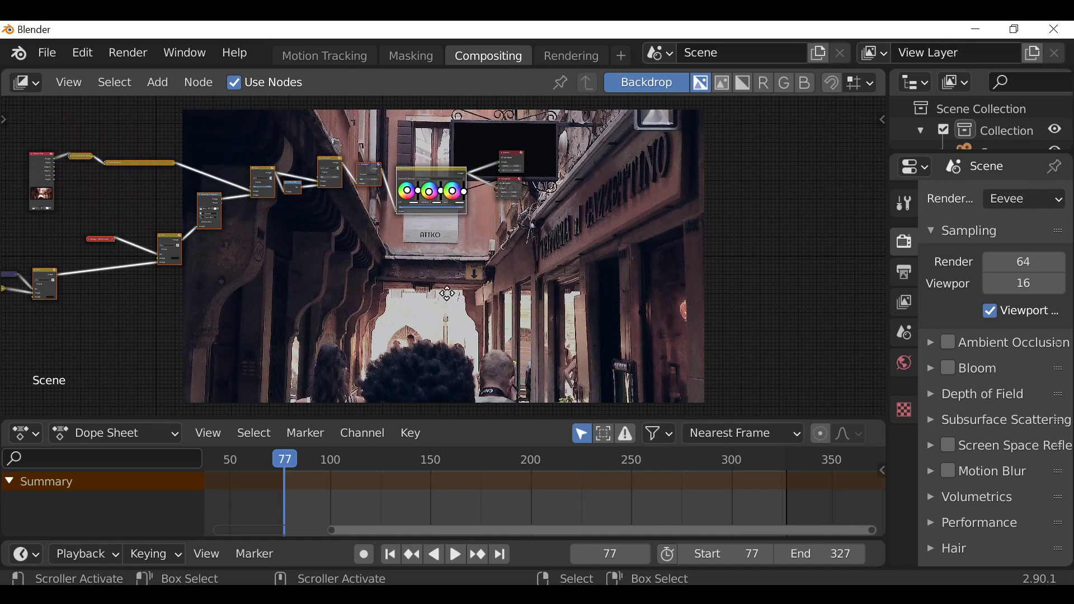
pyautogui.moveTo(446, 294); pyautogui.dragTo(437, 319, button='middle')
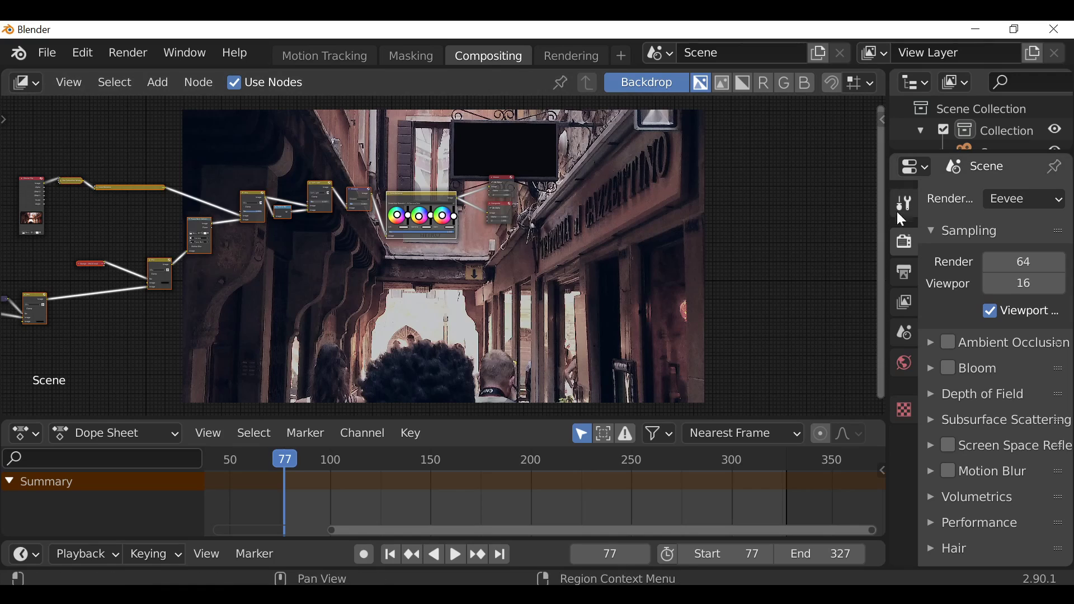
# Step: Set the output folder and render to FFmpeg video with the h264 in MP4 preset
pyautogui.click(904, 273)
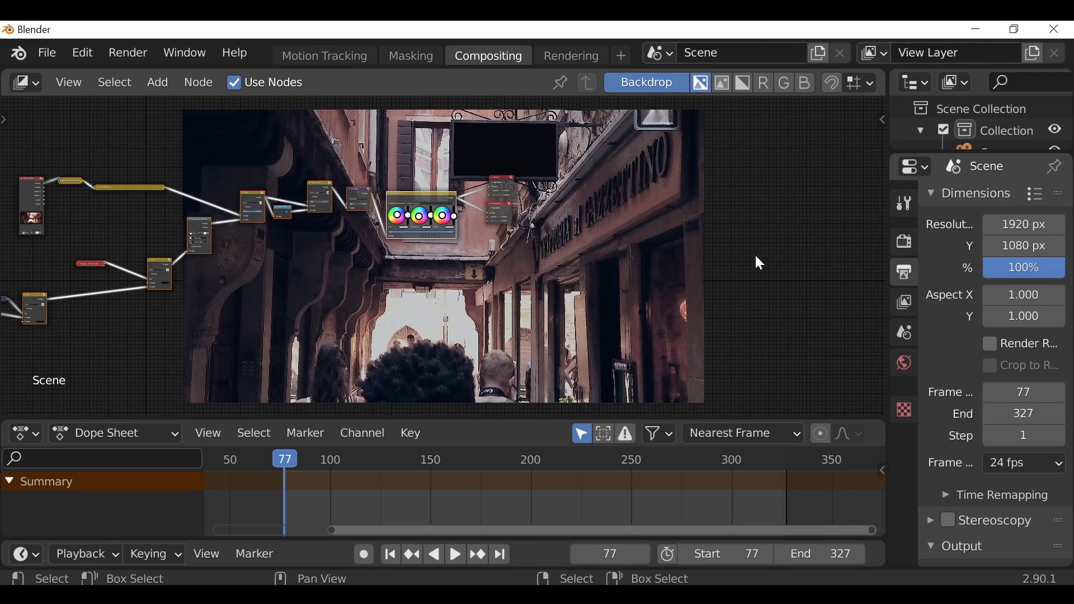
pyautogui.scroll(1, 862, 252)
pyautogui.scroll(-2, 1002, 263)
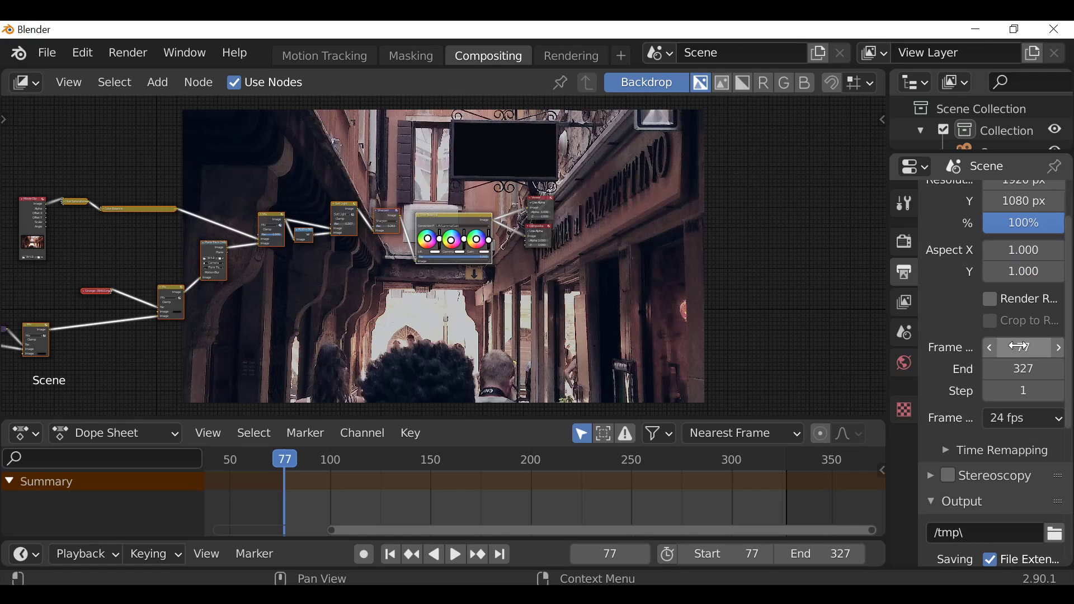
pyautogui.scroll(-2, 1010, 358)
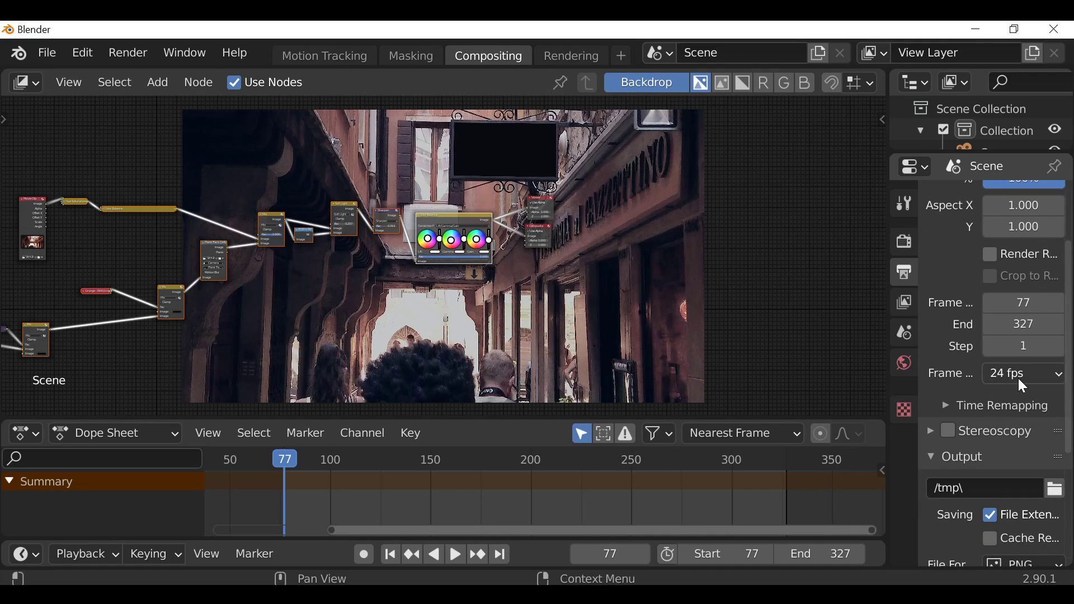
pyautogui.scroll(-3, 1018, 379)
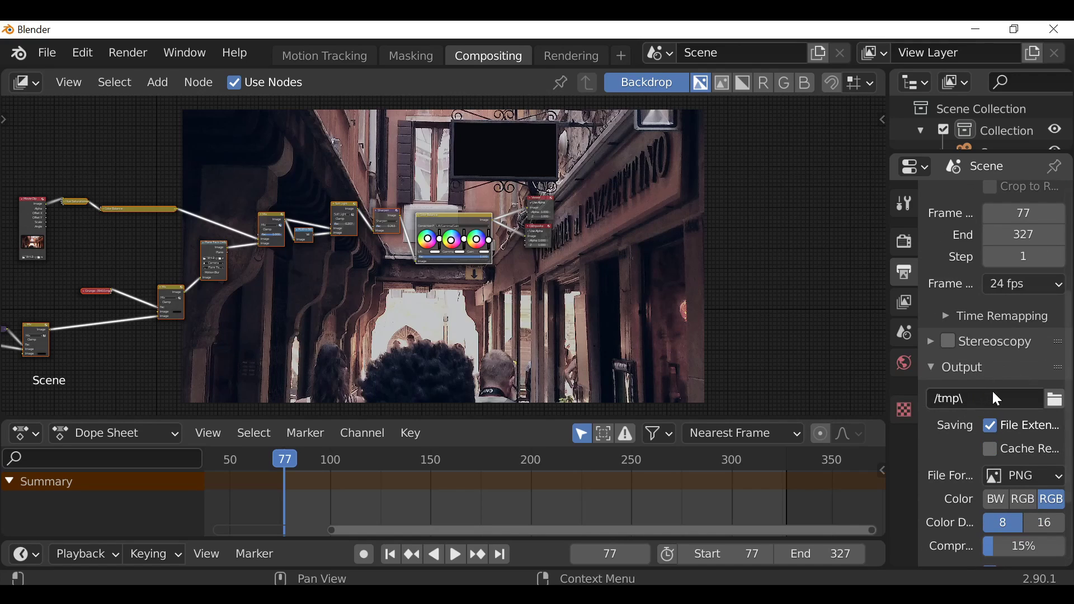
pyautogui.click(1055, 399)
pyautogui.scroll(-3, 1029, 425)
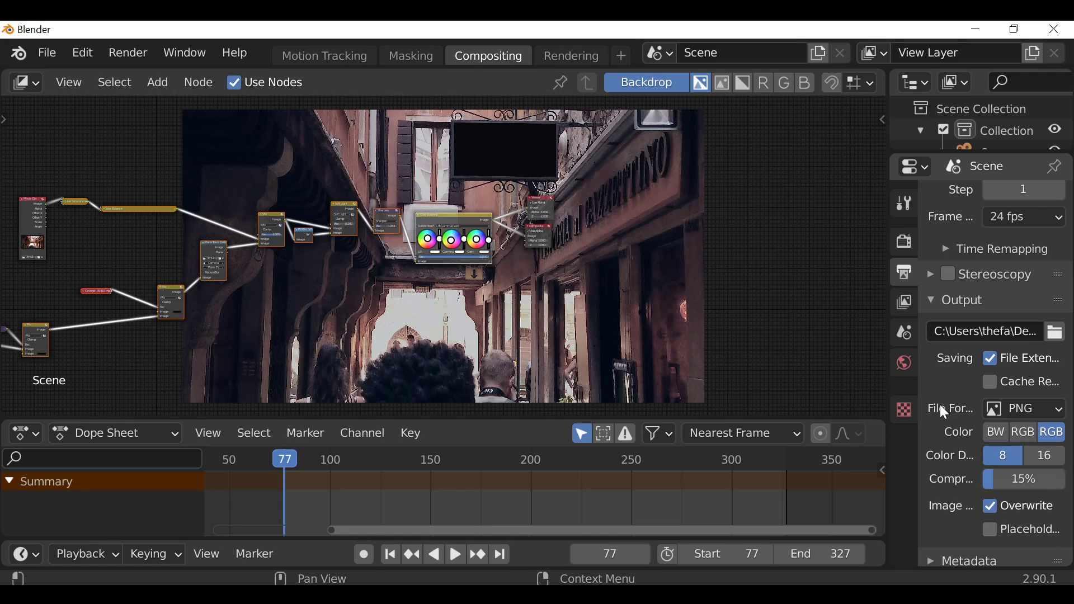
pyautogui.click(1038, 410)
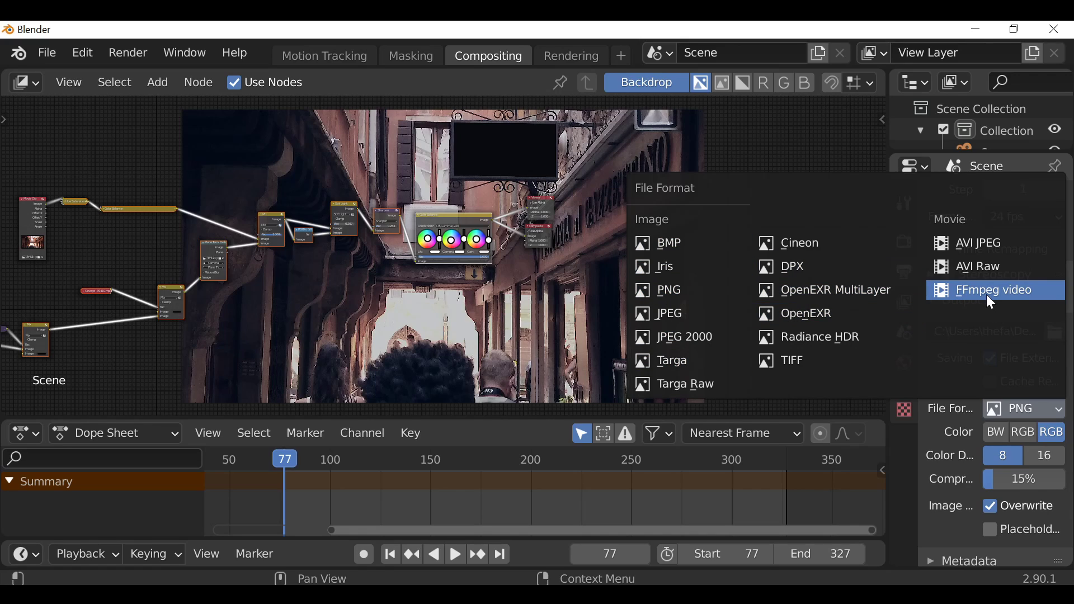
pyautogui.click(1013, 291)
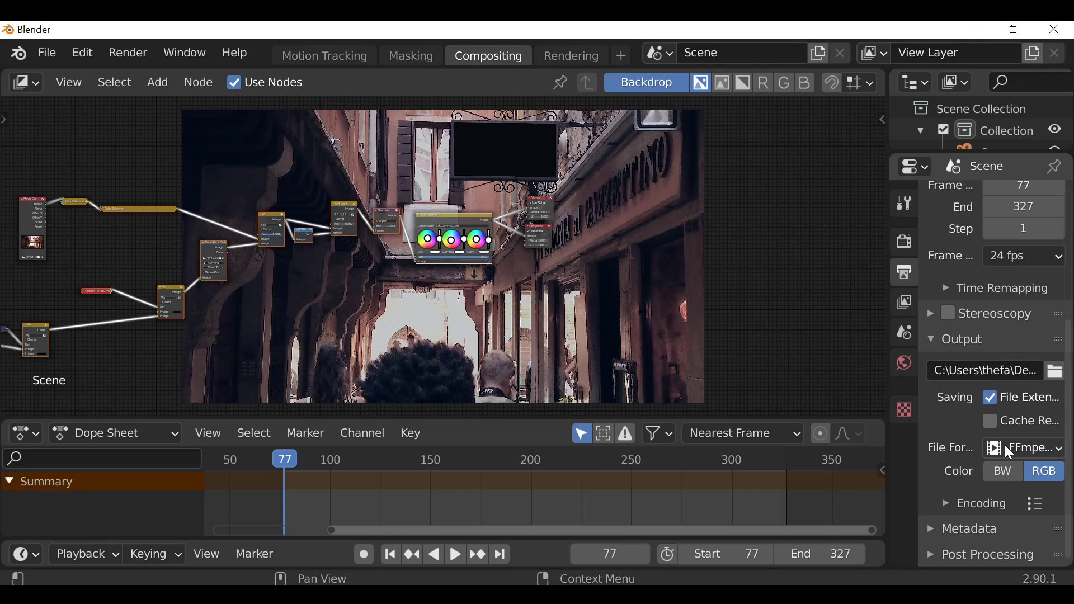
pyautogui.click(1035, 504)
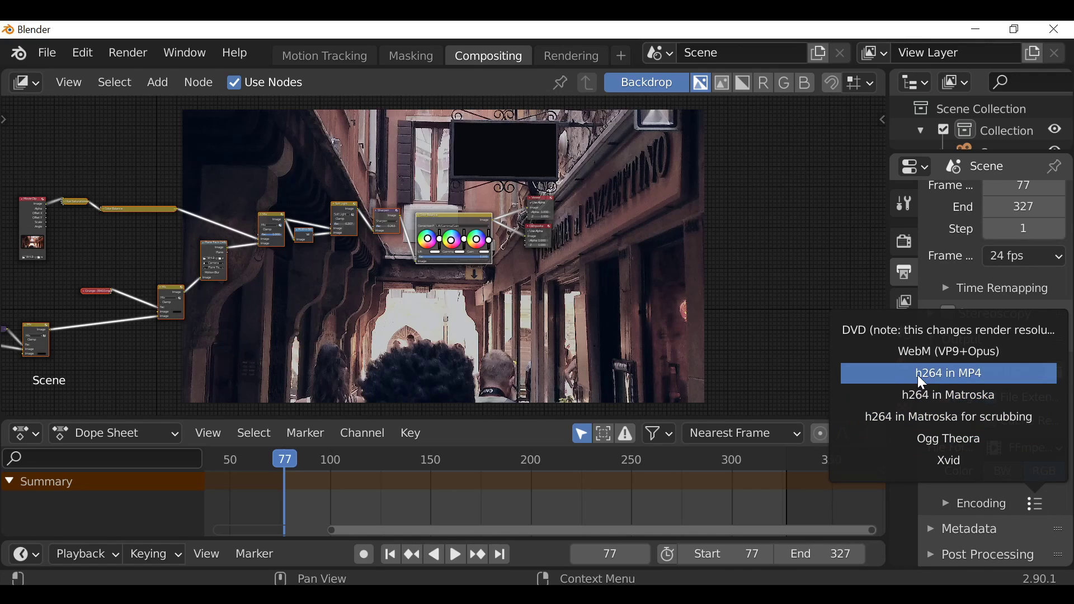
pyautogui.click(1005, 384)
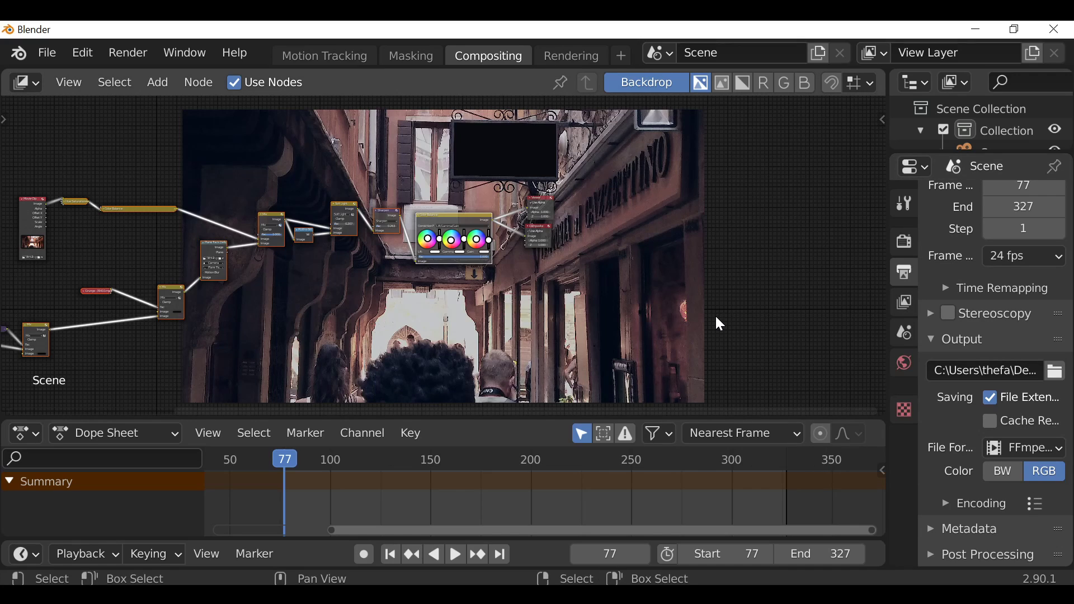
# Step: Show the Darkfall VFX Nodes Render Settings in the node editor's side panel
pyautogui.click(119, 54)
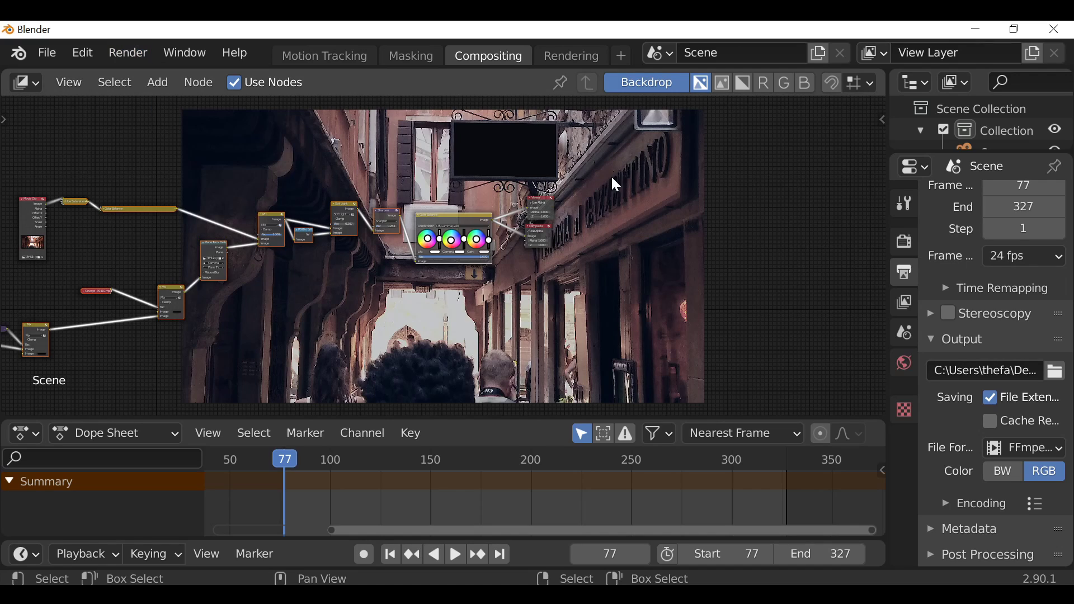
pyautogui.press('n')
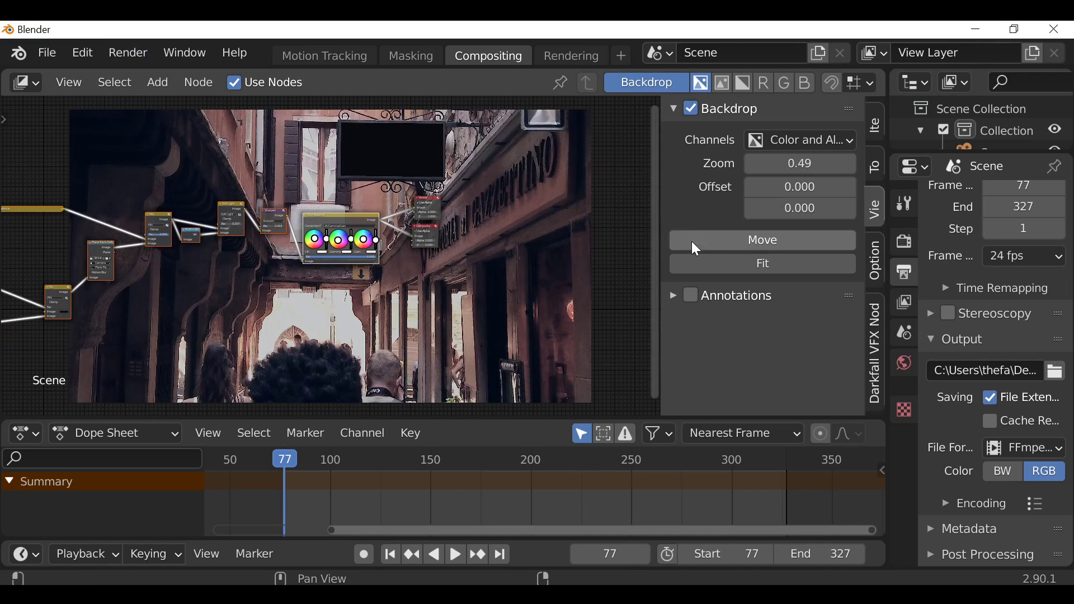
pyautogui.click(872, 330)
pyautogui.scroll(-2, 719, 300)
pyautogui.click(722, 303)
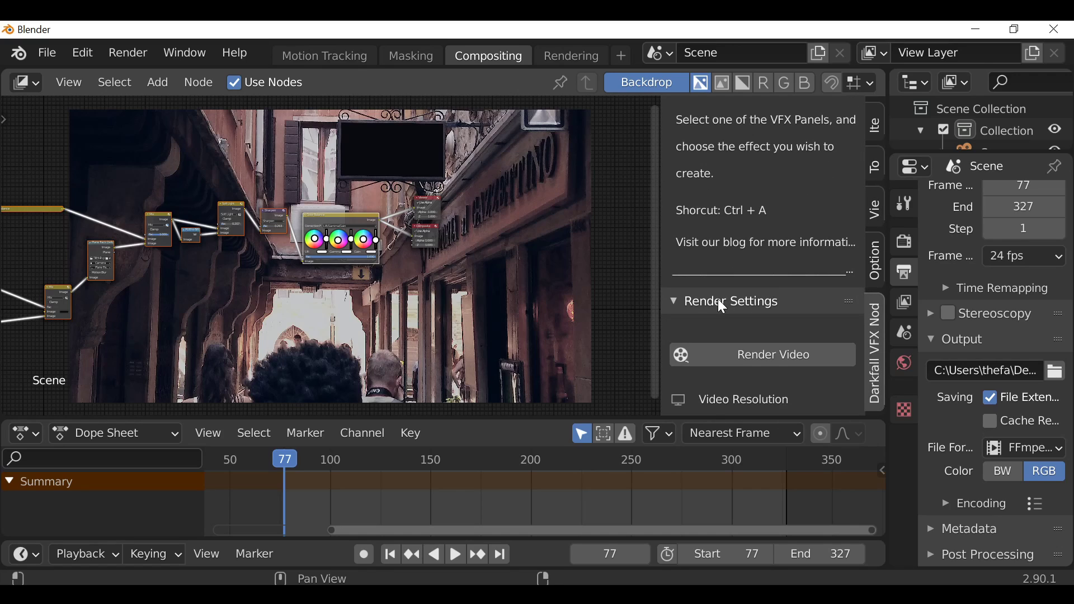
pyautogui.scroll(-5, 722, 307)
pyautogui.scroll(3, 763, 383)
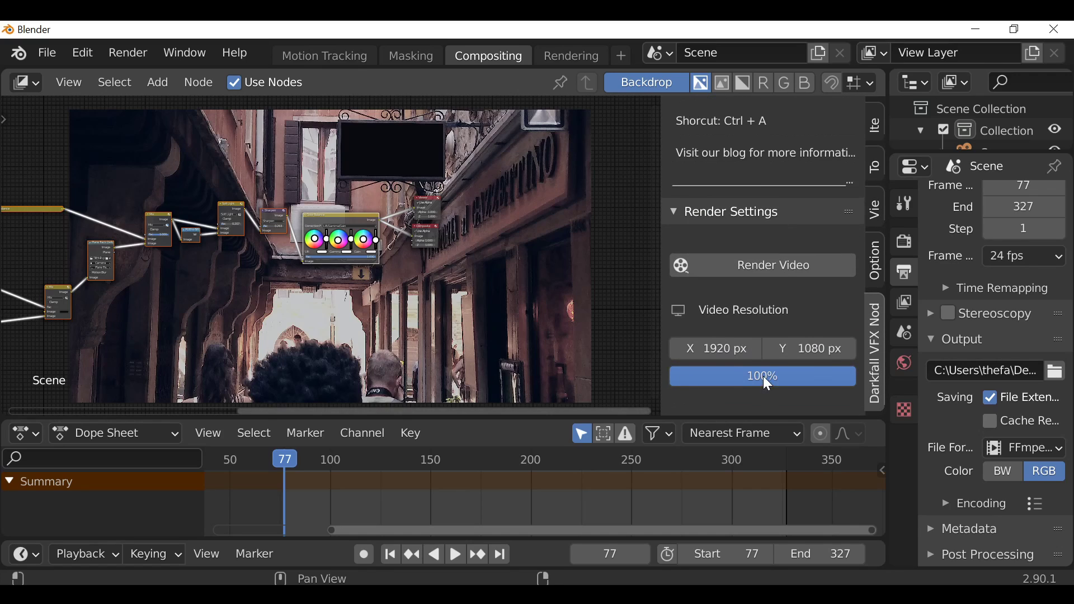